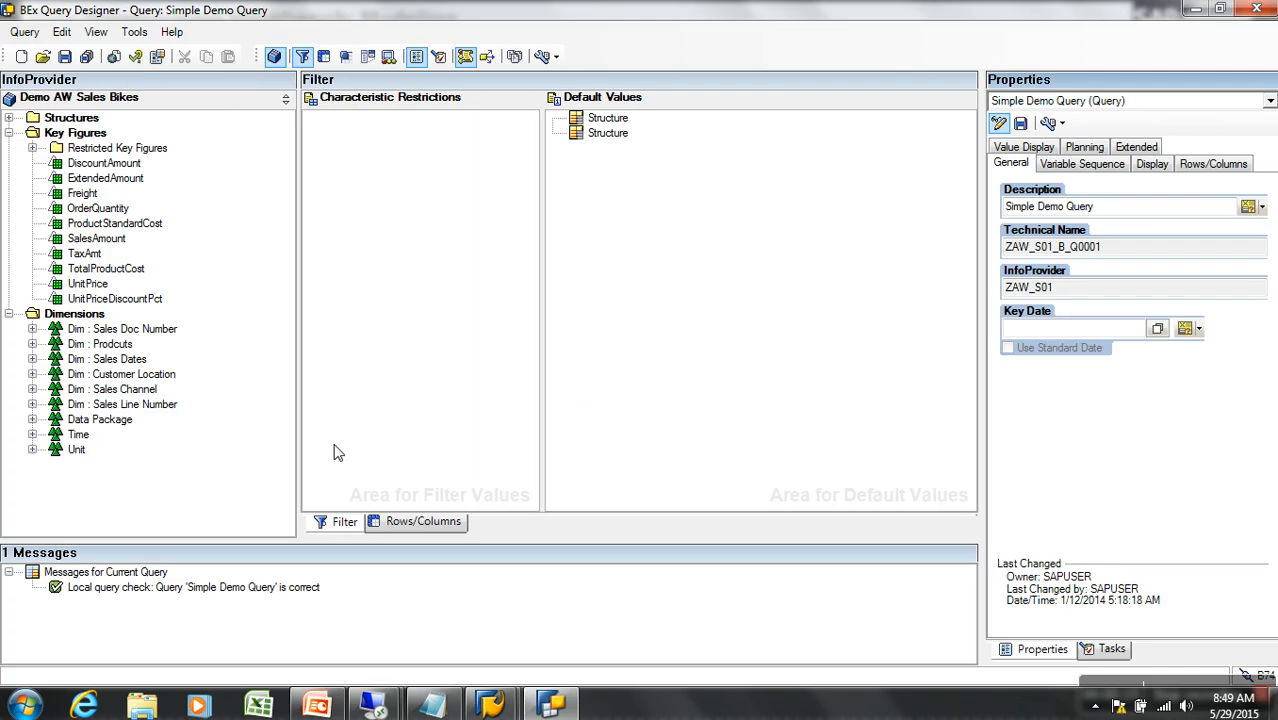
On the Rows/Columns tab, drag the old Columns structure back onto the InfoProvider pane
click(420, 524)
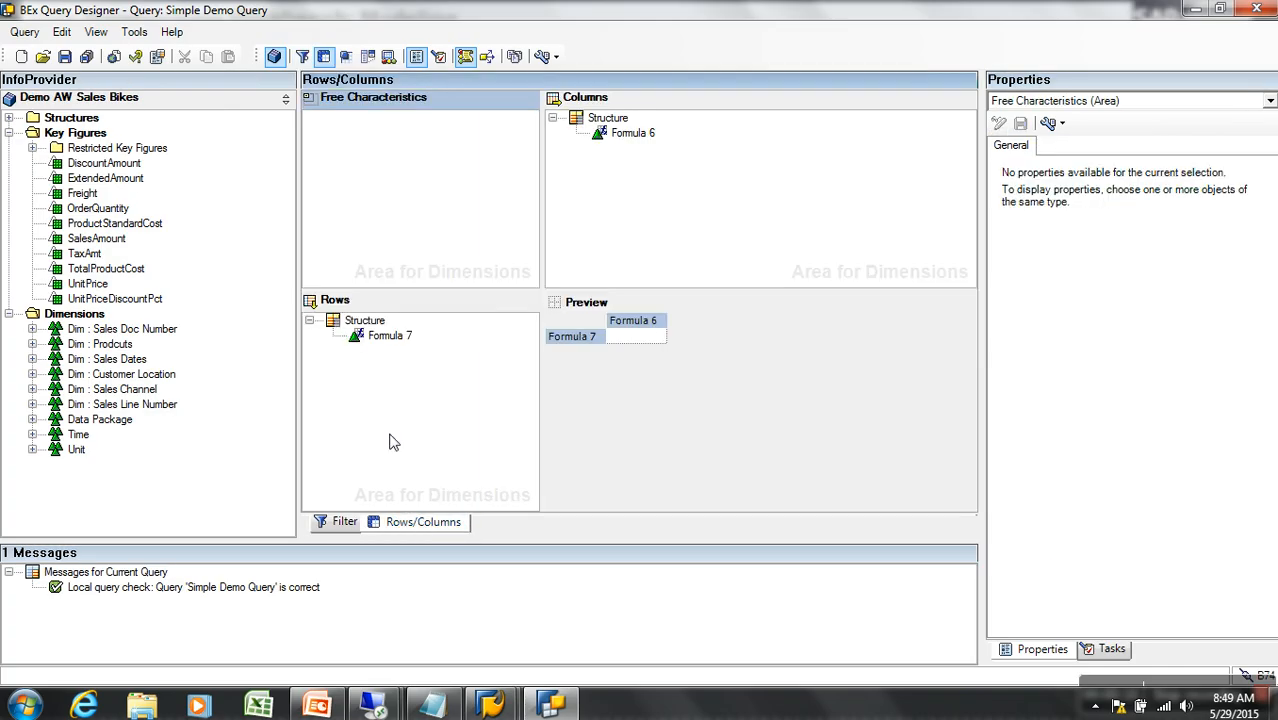
click(352, 320)
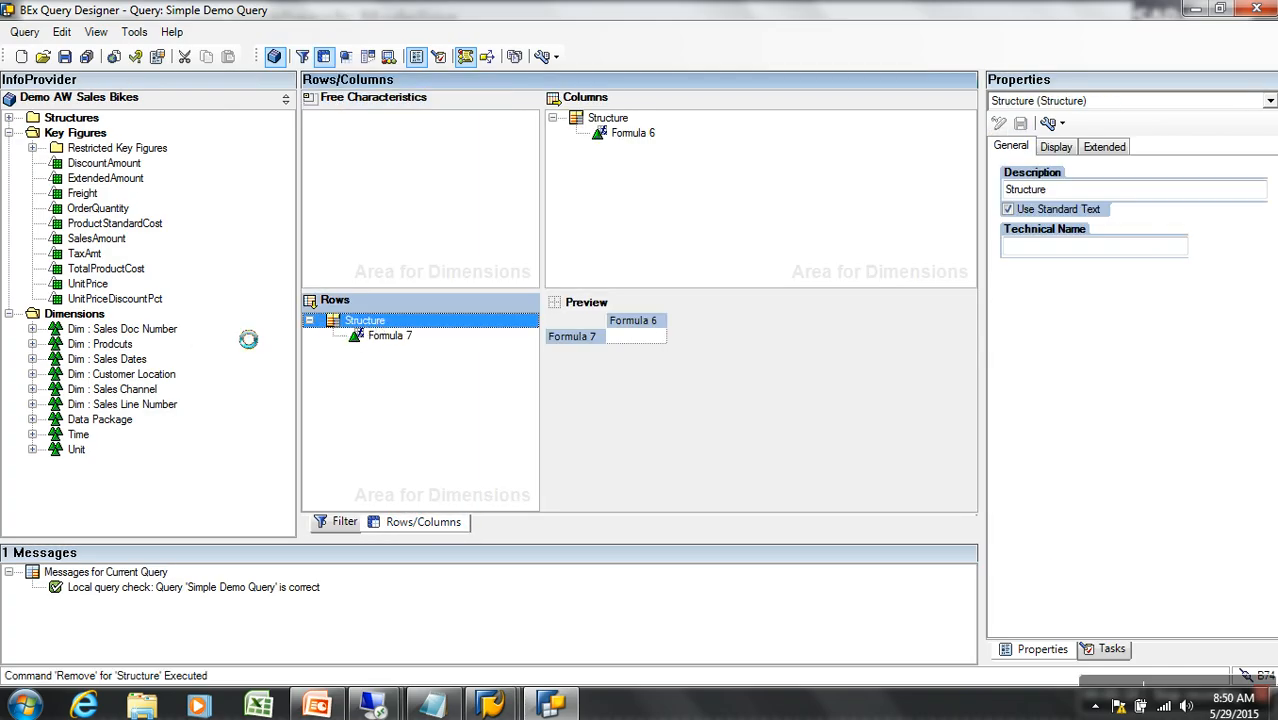
click(614, 118)
drag(610, 118, 254, 151)
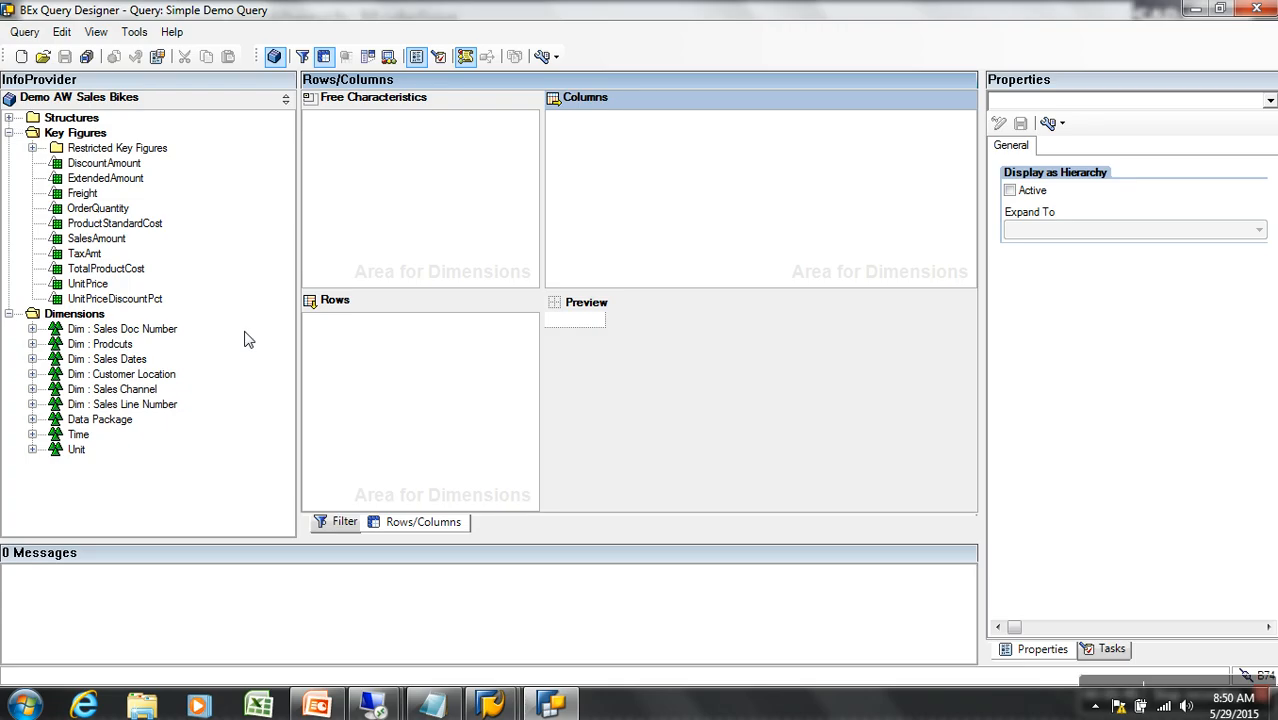
Create a trial rows structure with two selections and a formula
right_click(387, 334)
click(432, 340)
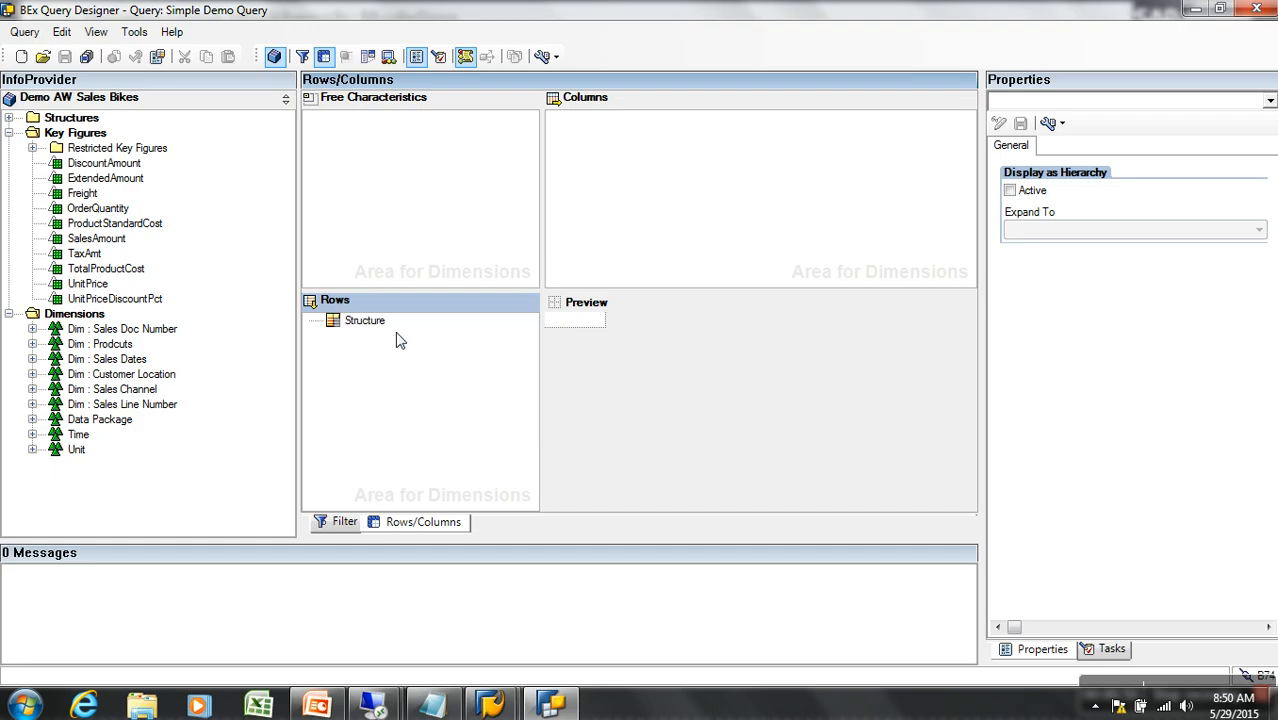
right_click(370, 320)
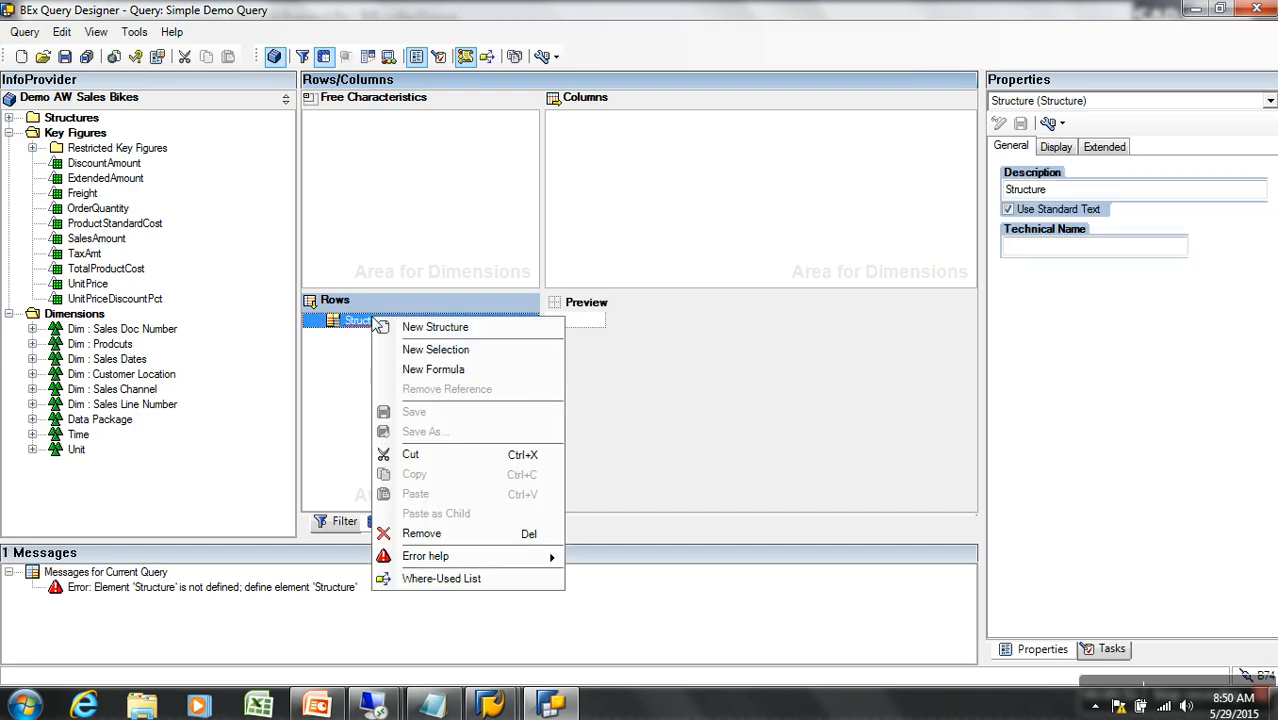
click(468, 352)
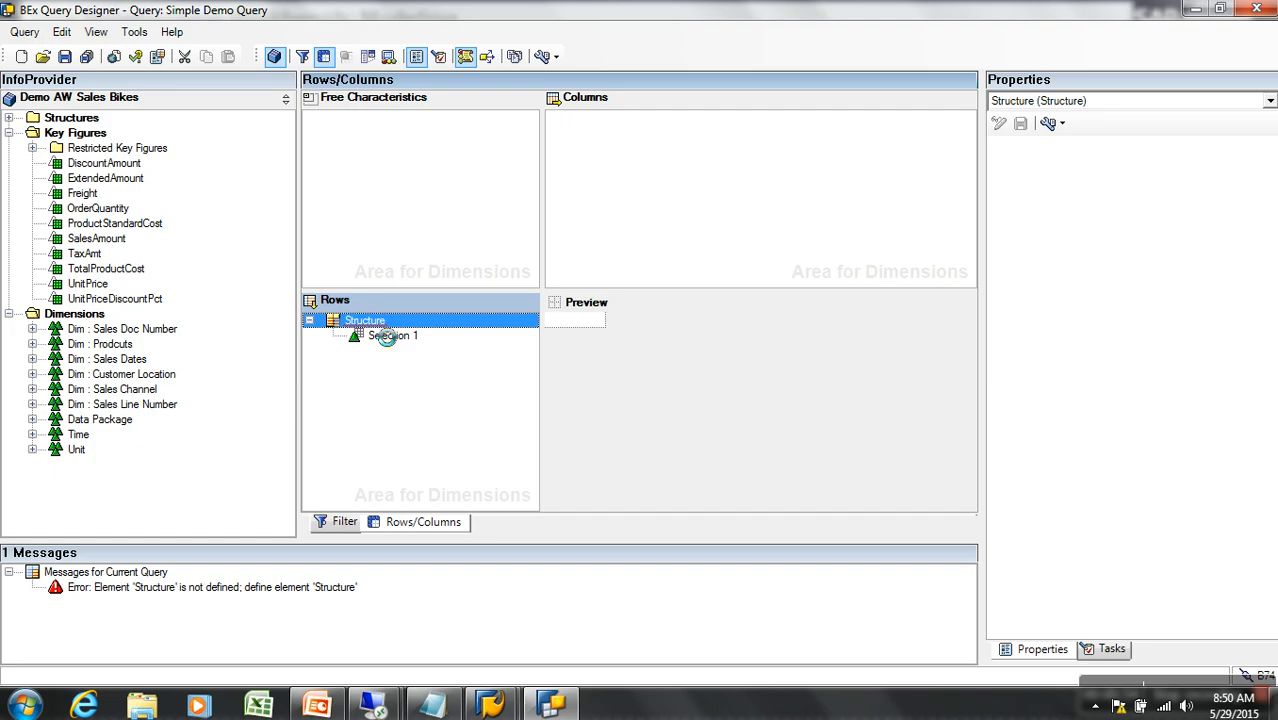
right_click(345, 321)
click(456, 374)
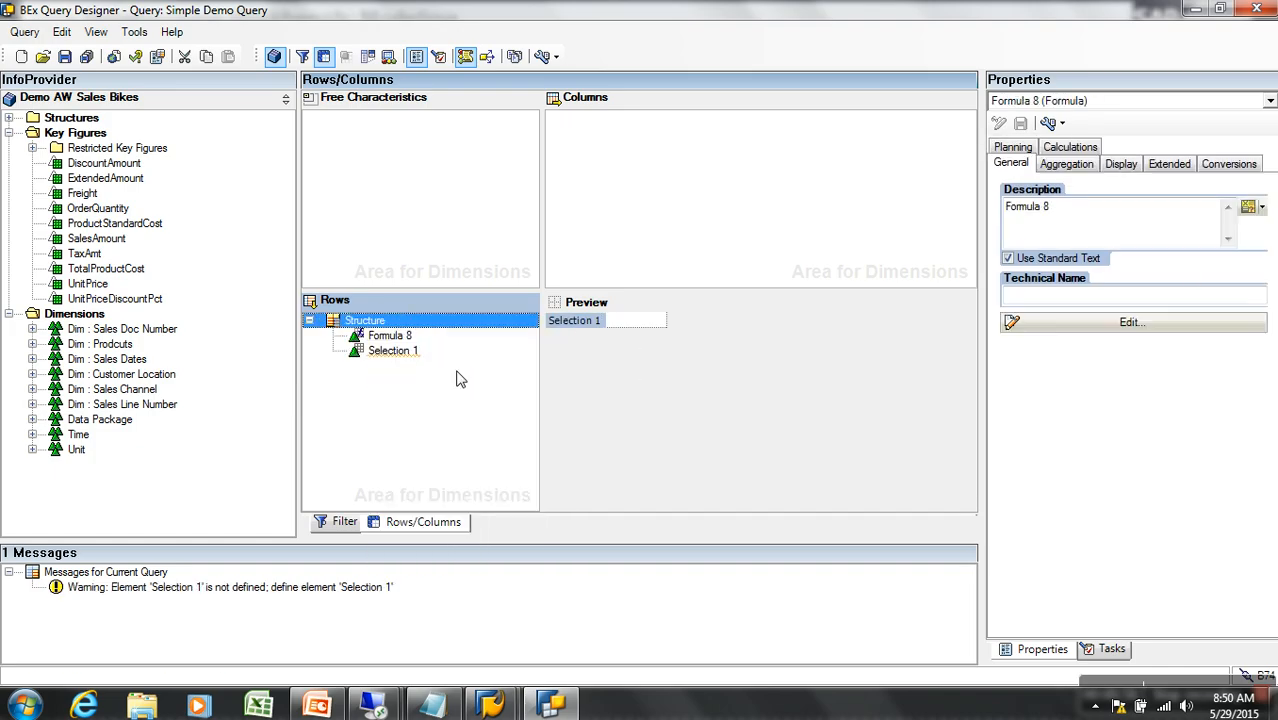
right_click(392, 336)
click(426, 362)
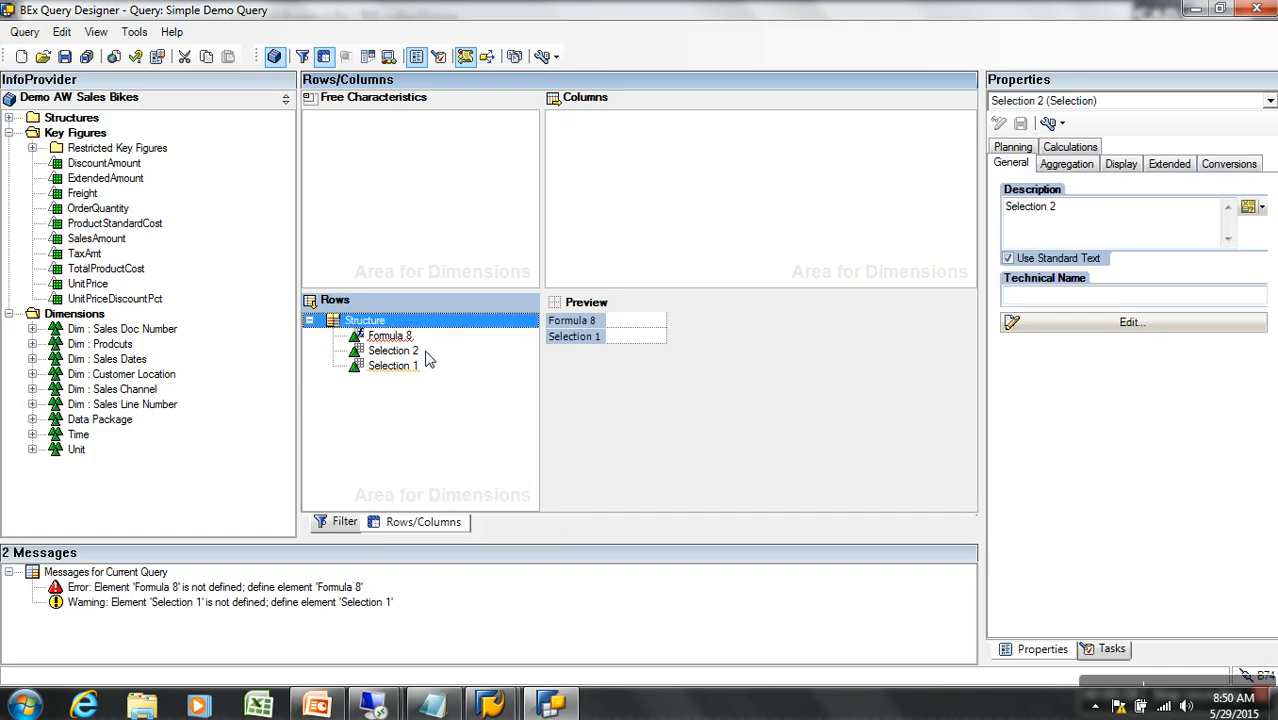
Build a columns structure with Selection 3 and Formula 9, and drag out the trial rows structure
right_click(588, 165)
click(660, 177)
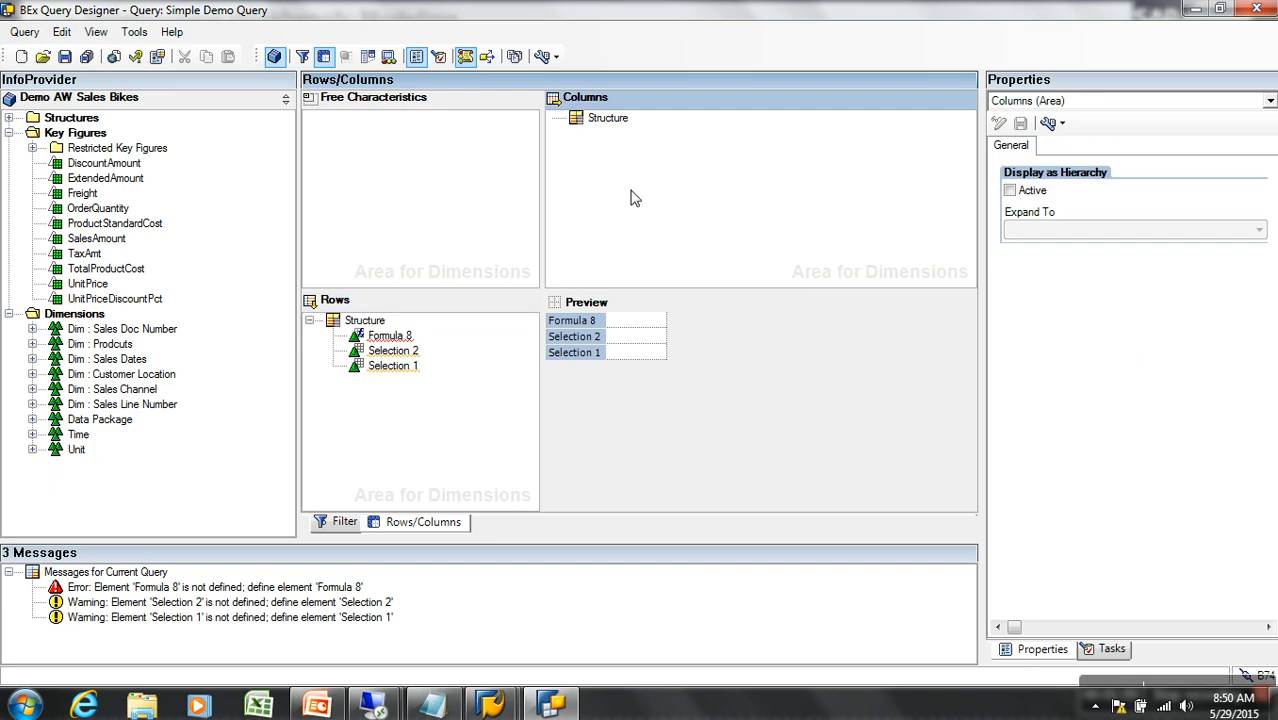
right_click(619, 122)
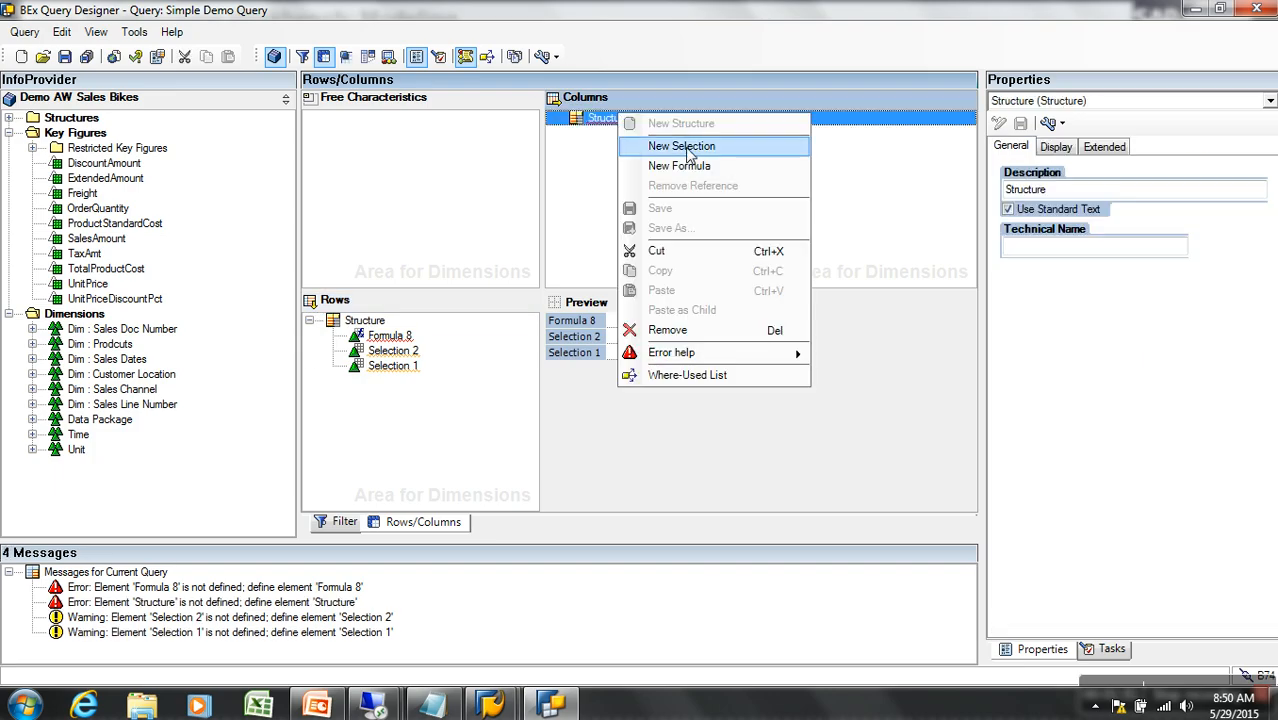
click(688, 147)
right_click(615, 119)
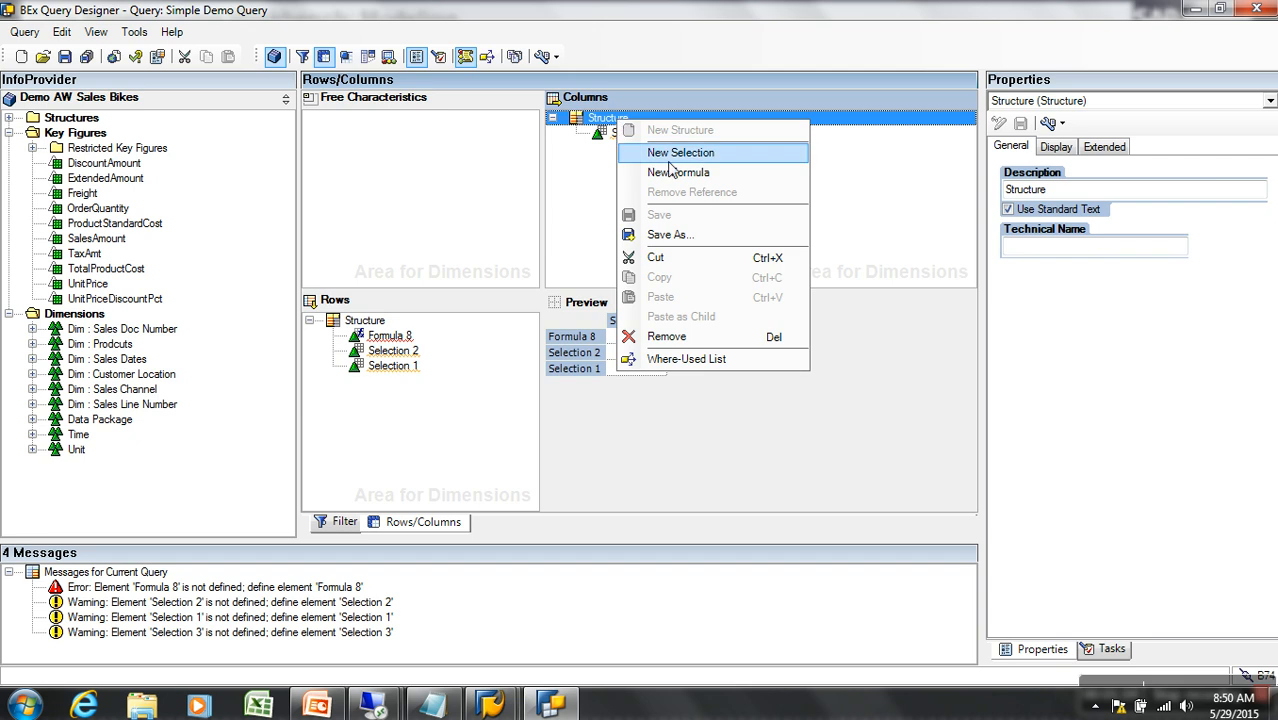
click(676, 172)
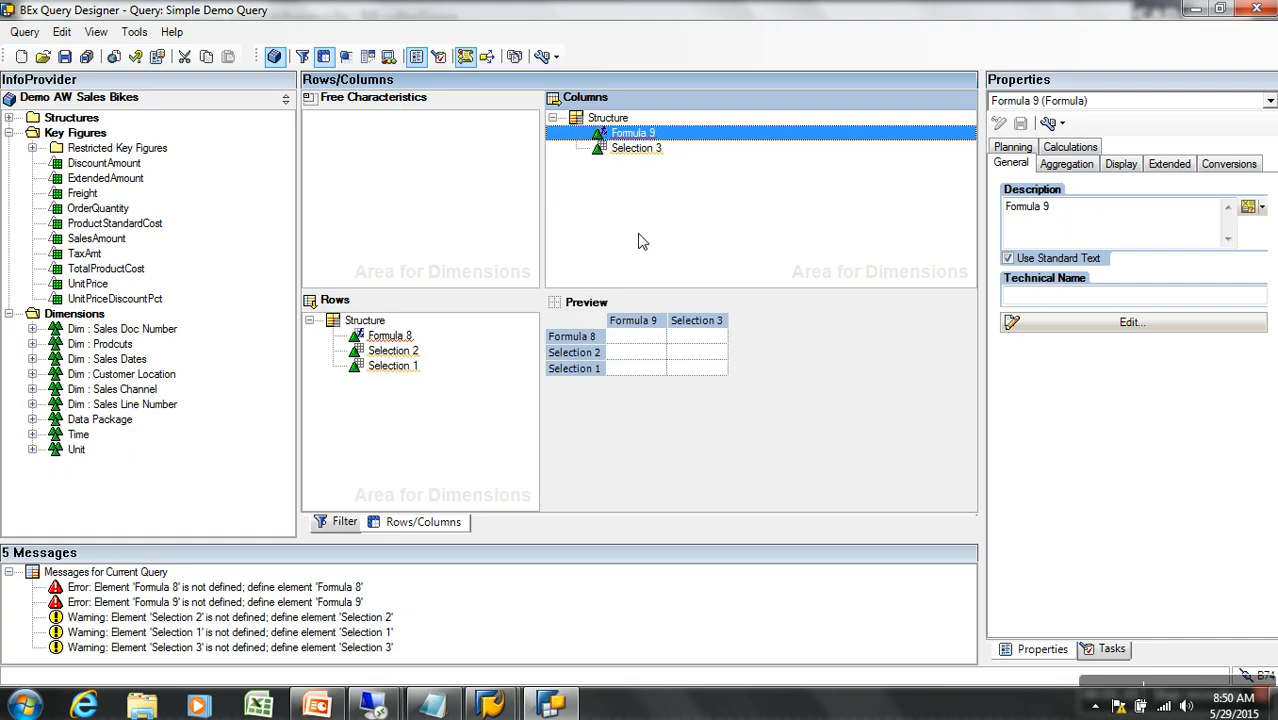
drag(366, 322, 172, 344)
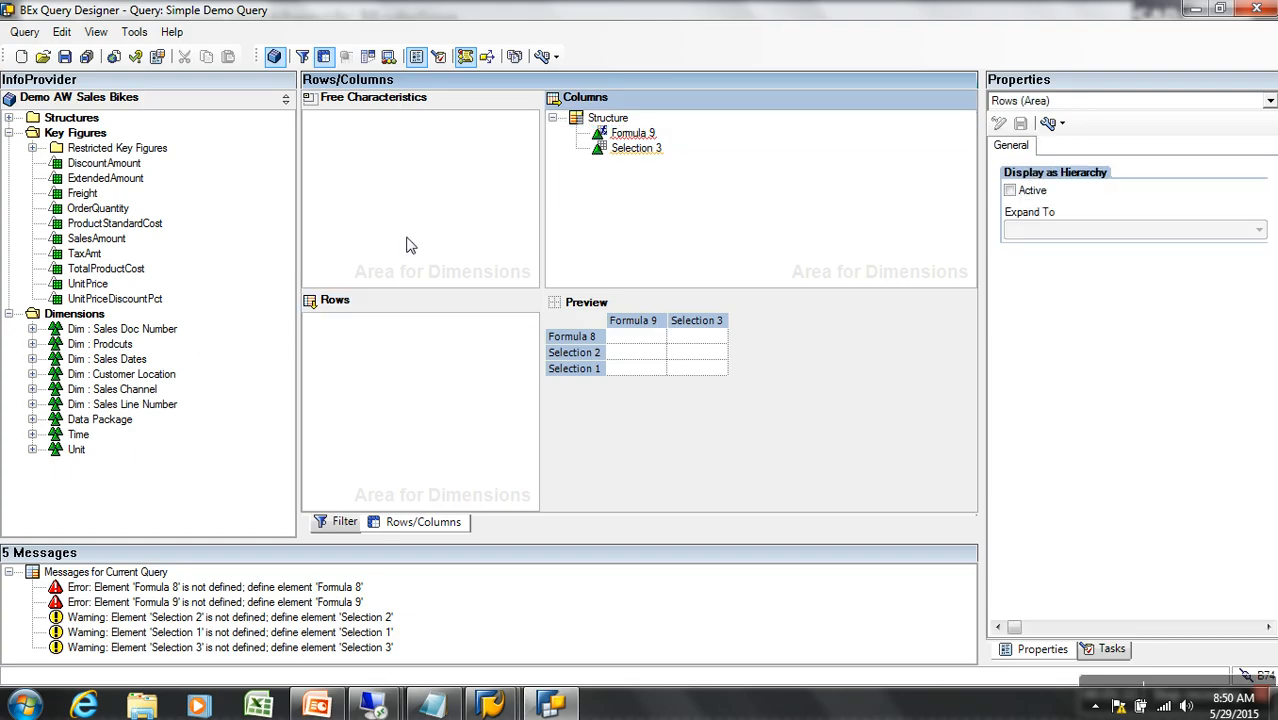
click(618, 119)
Drag the Formula 9 / Selection 3 columns structure onto the InfoProvider pane to delete it
right_click(622, 123)
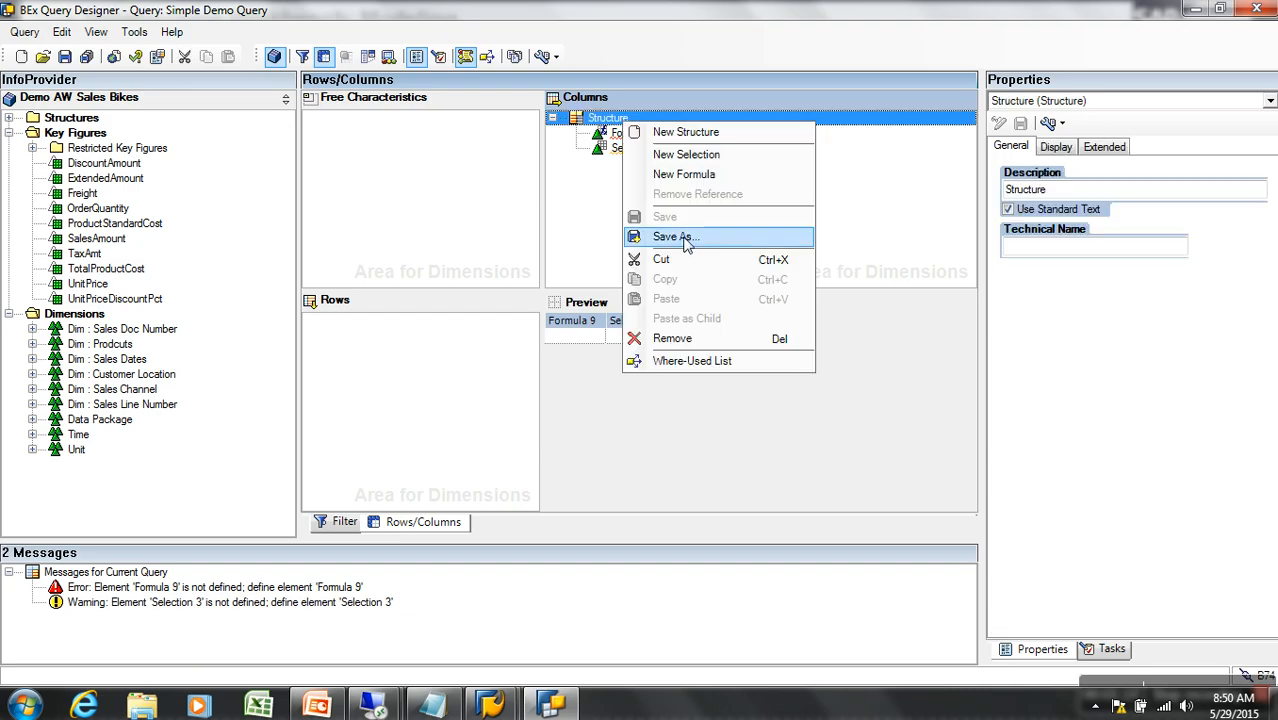
click(590, 170)
drag(608, 119, 250, 144)
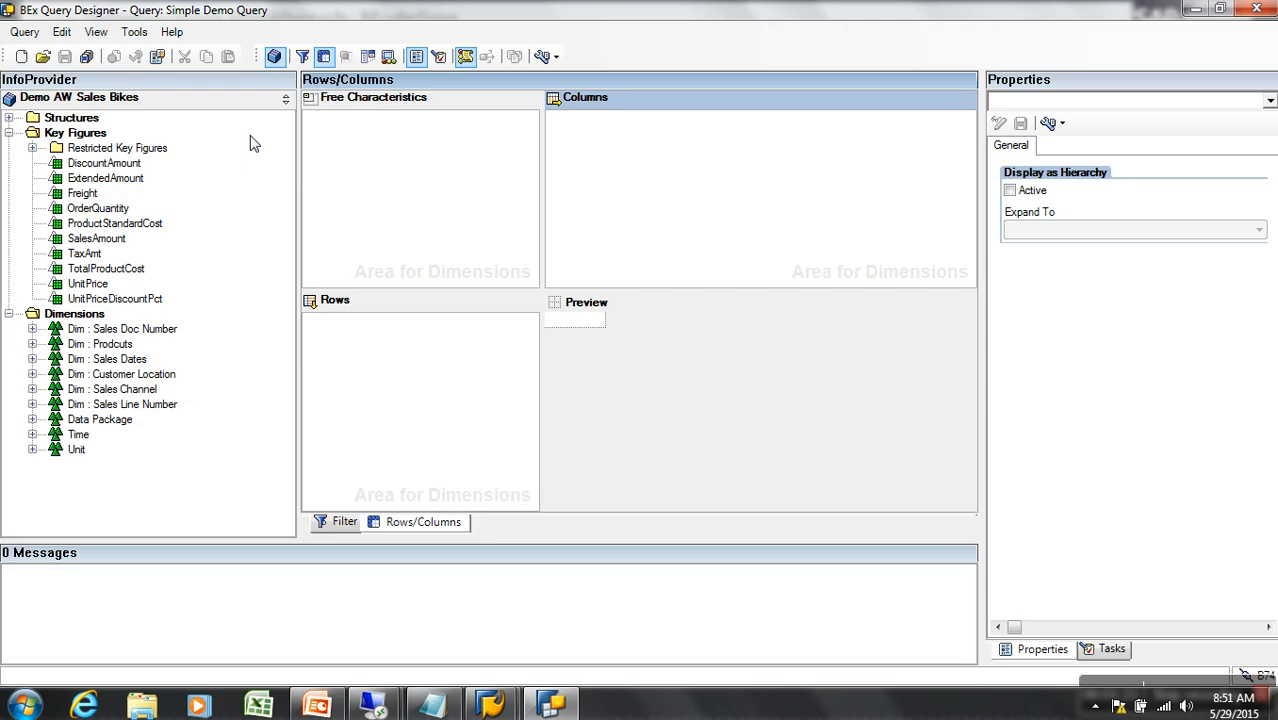
click(9, 118)
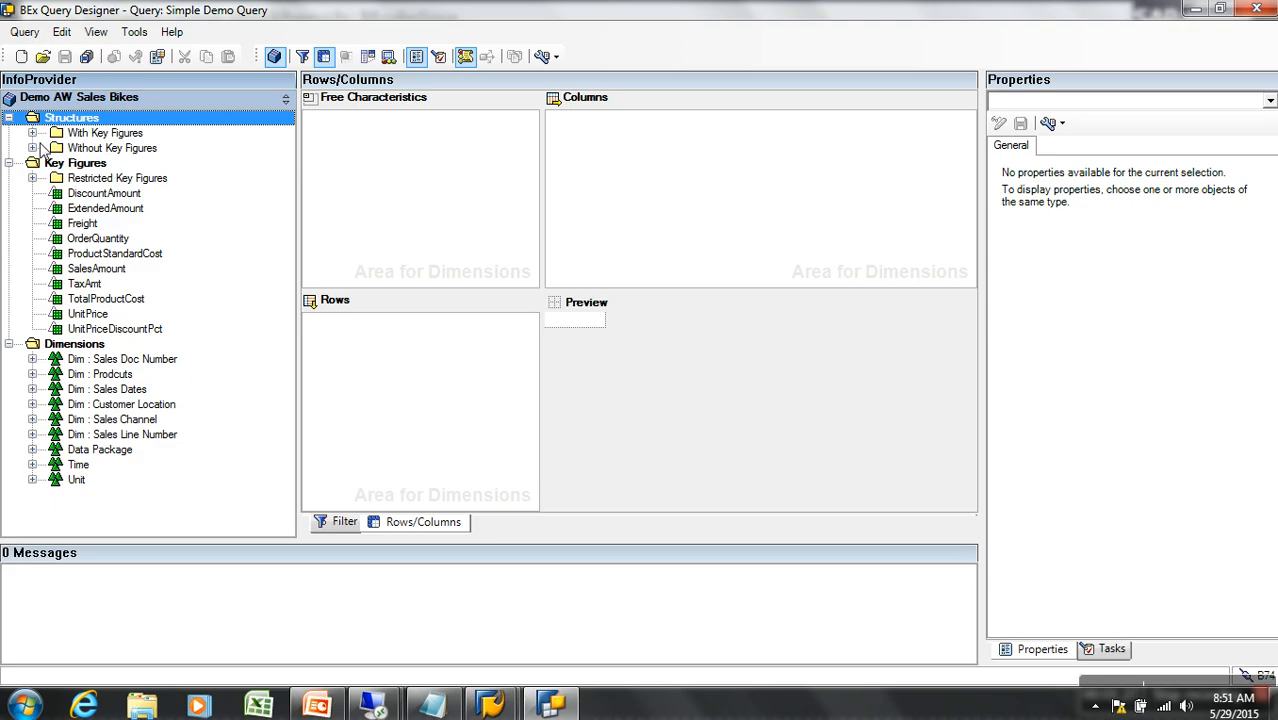
Drag the reusable PHASES structure into Rows and the Key Figures structure into Columns
click(32, 148)
drag(115, 164, 397, 337)
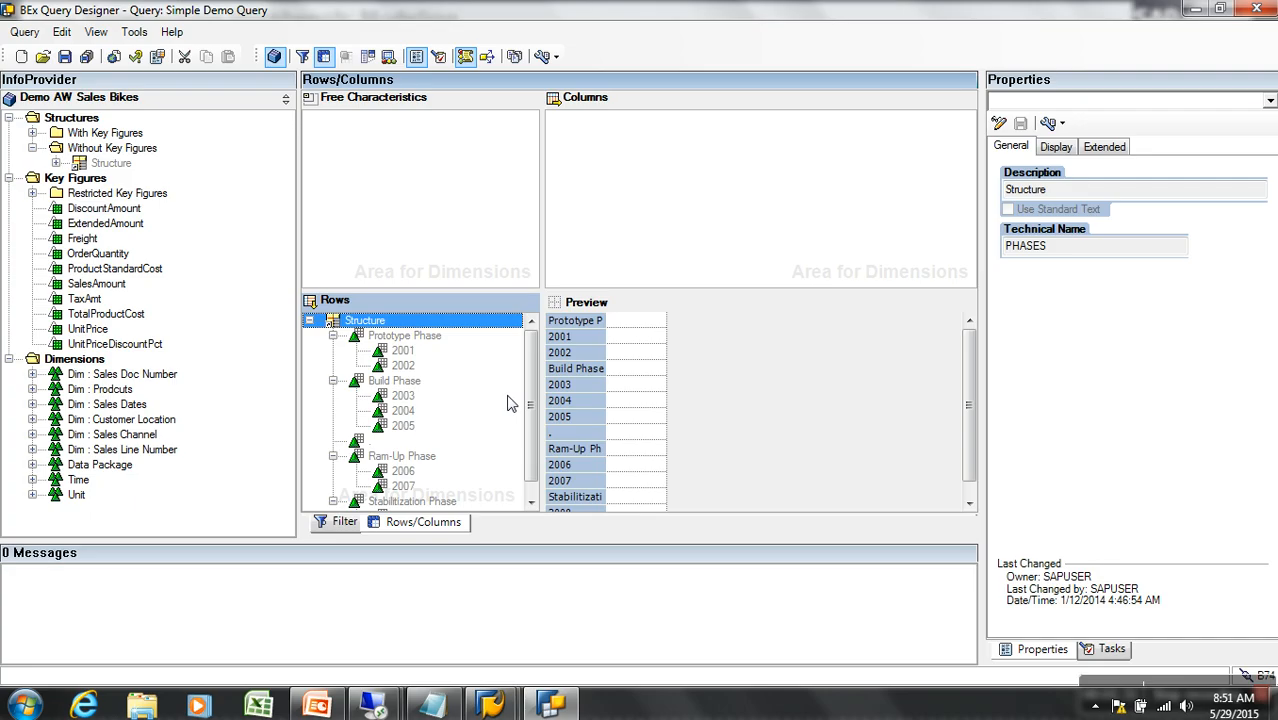
scroll(533, 362, down, 1)
scroll(530, 362, up, 1)
click(32, 133)
drag(116, 148, 604, 178)
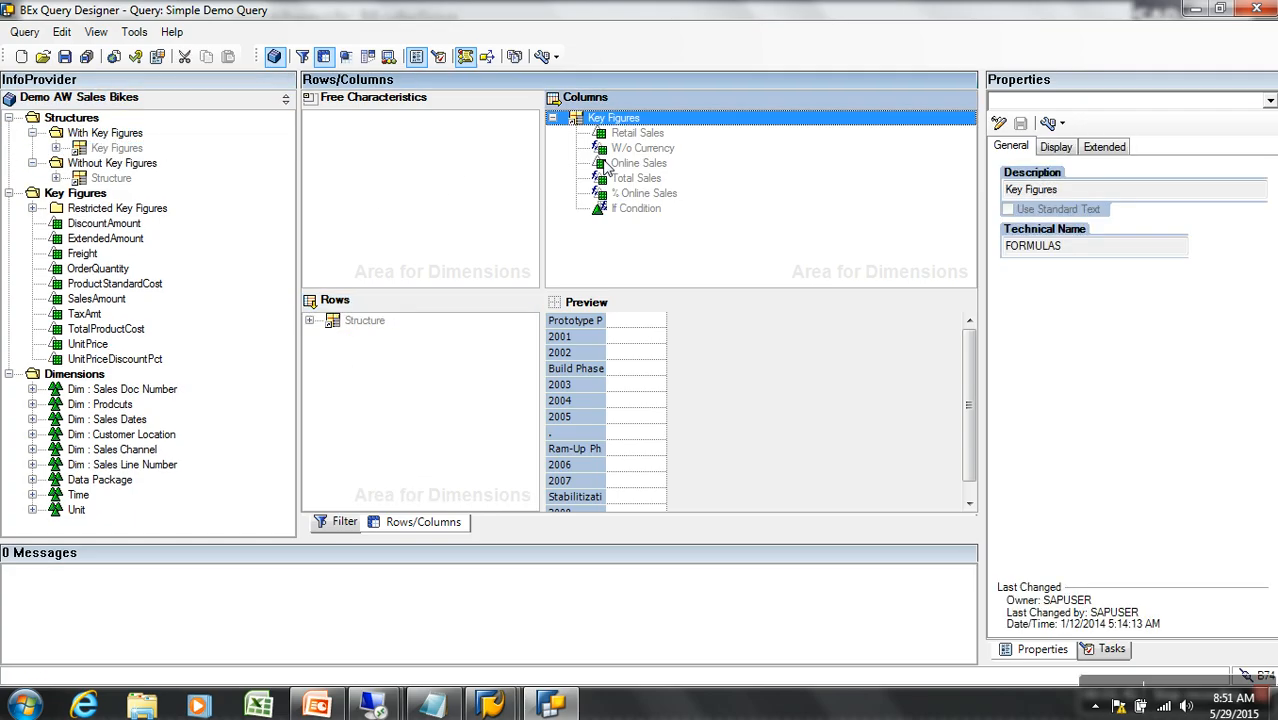
click(310, 321)
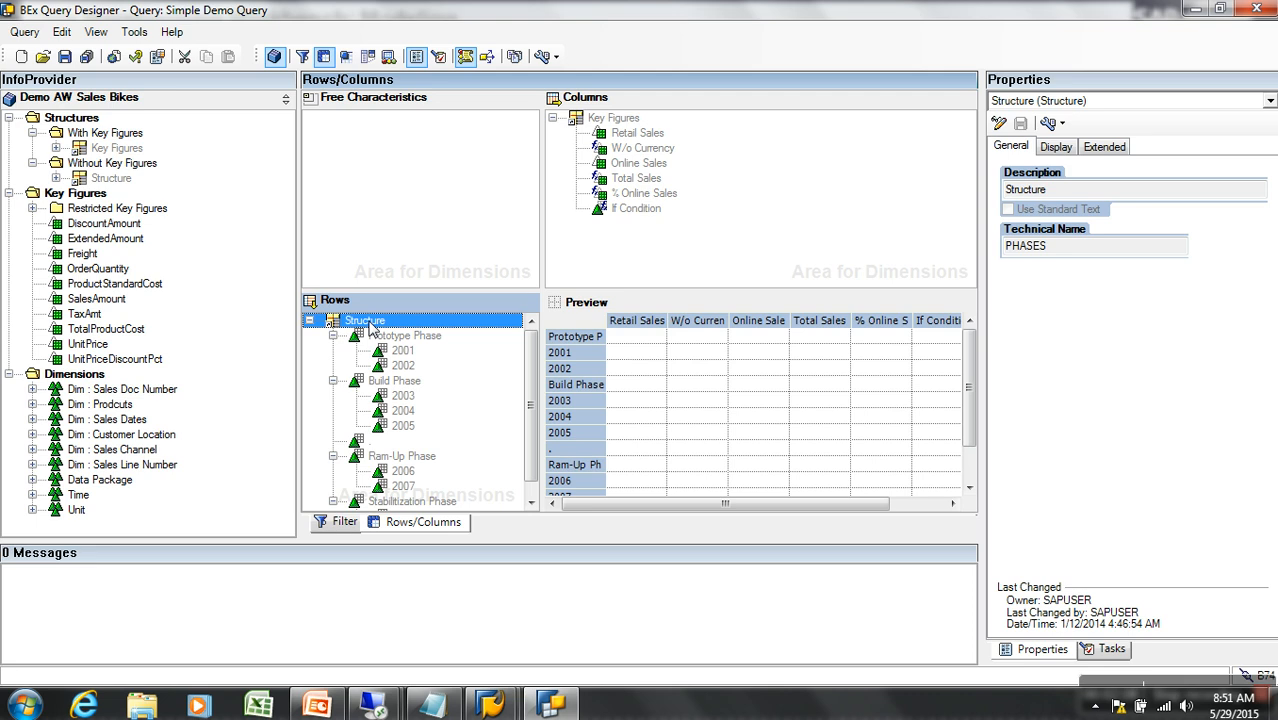
Remove year 2001 under Prototype Phase from the rows structure
click(408, 353)
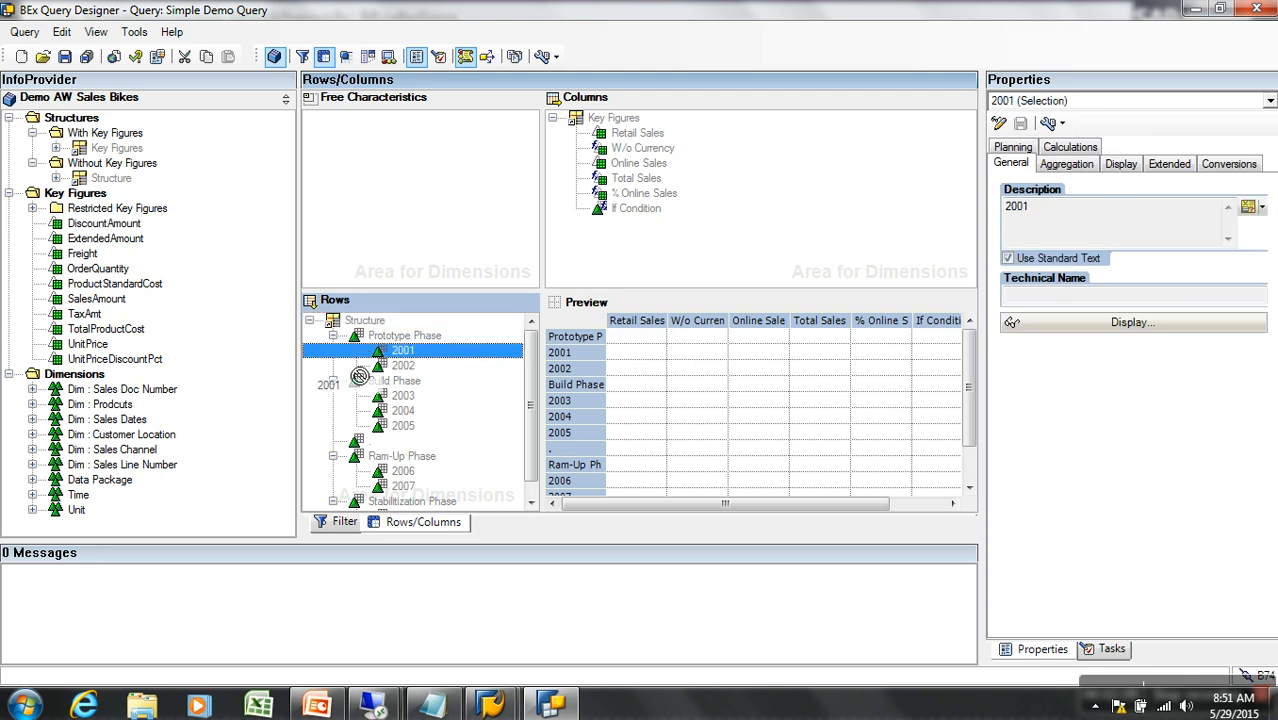
drag(243, 391, 265, 373)
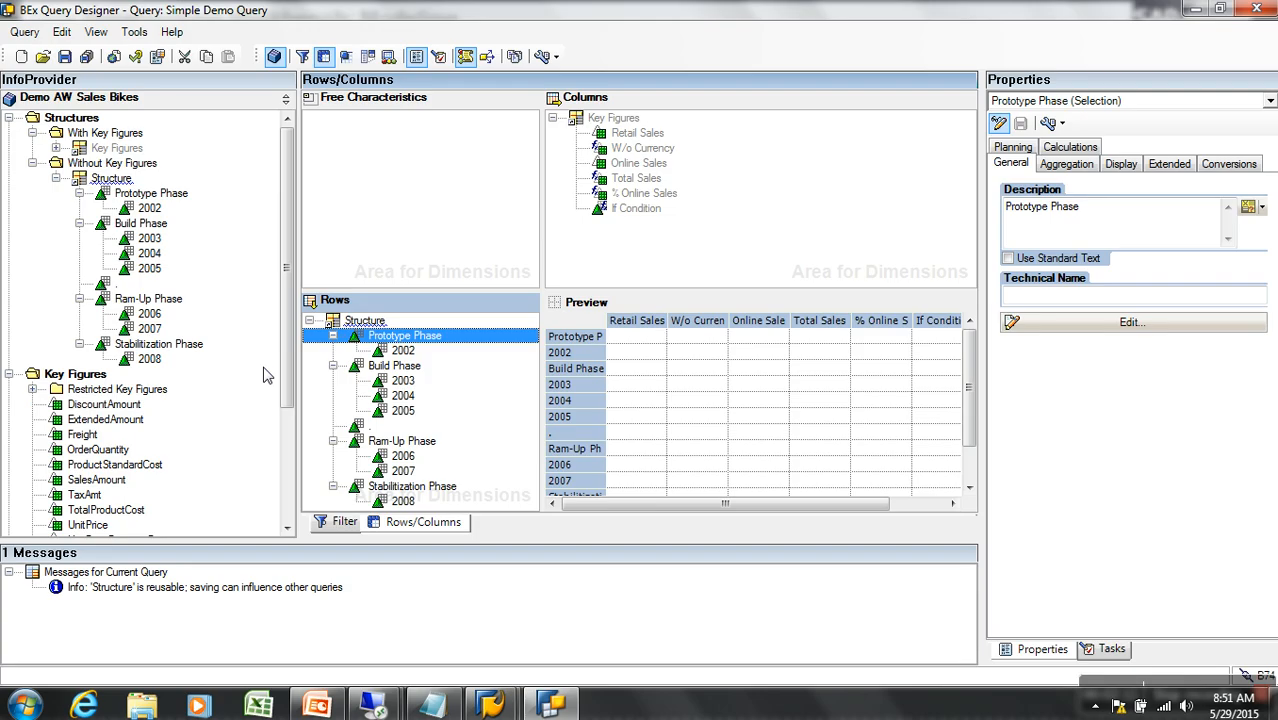
click(376, 323)
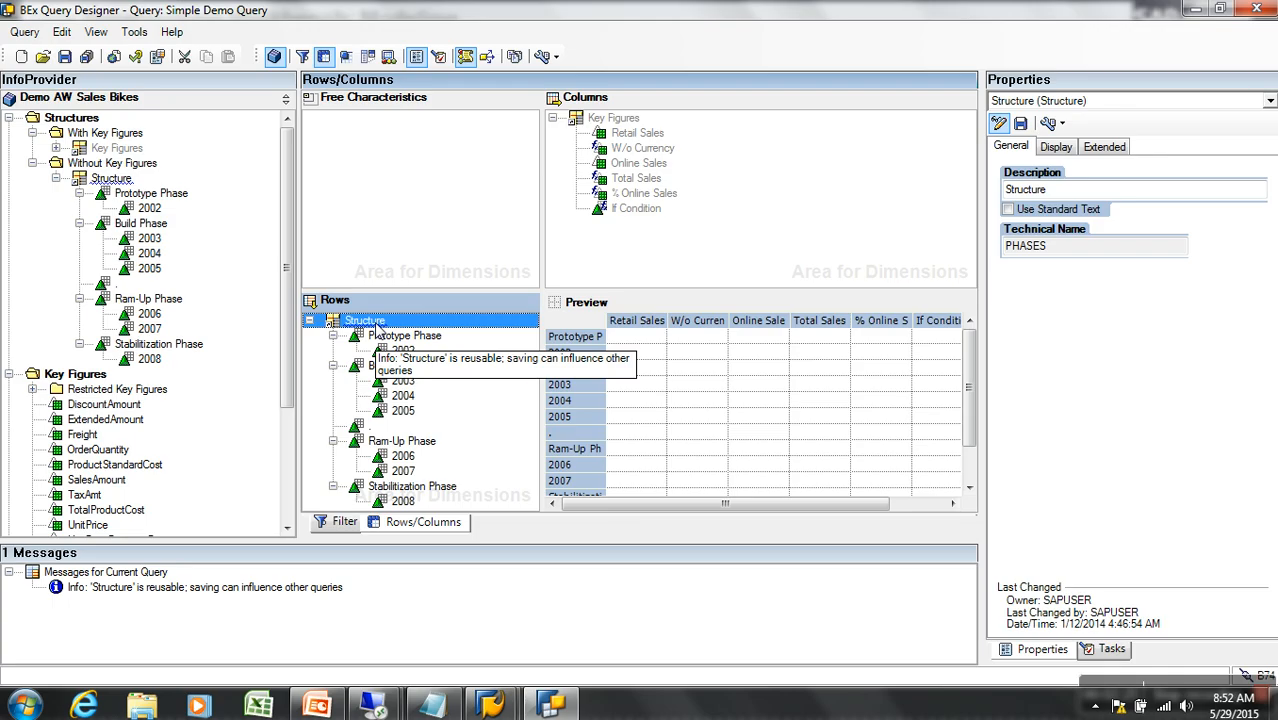
Remove the rows structure's reference and delete year 2002 from it
right_click(378, 325)
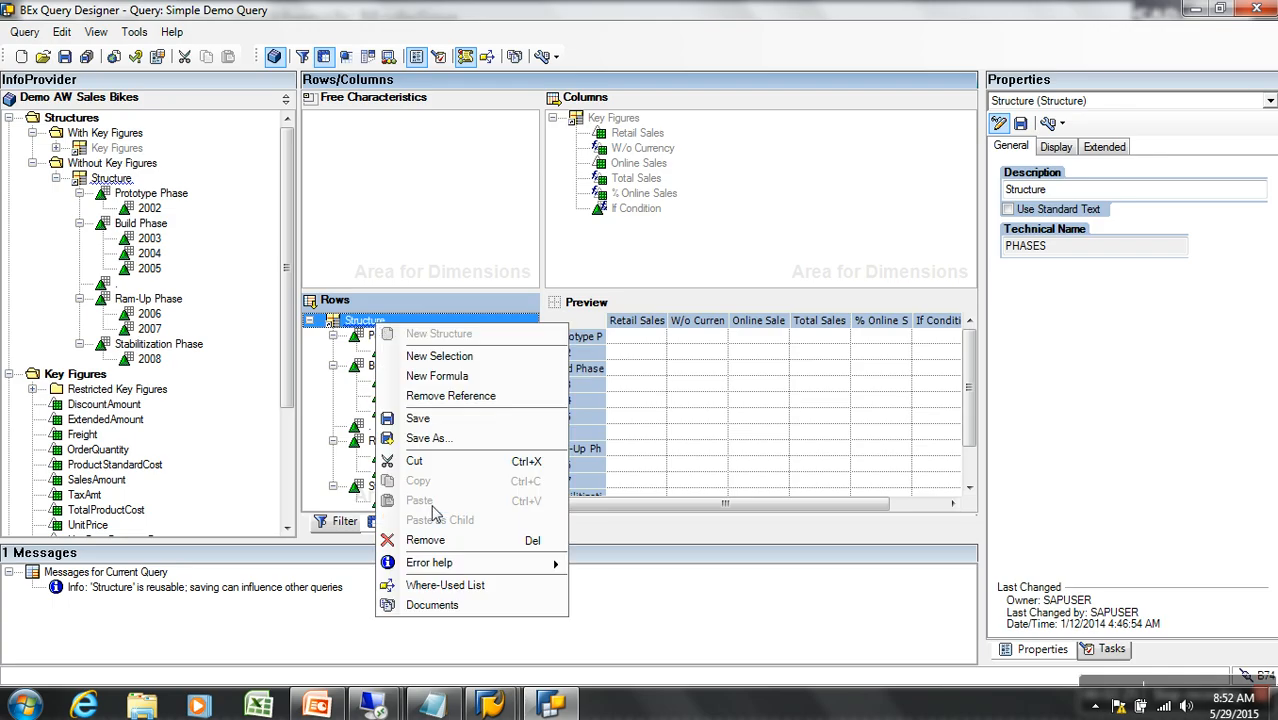
click(478, 405)
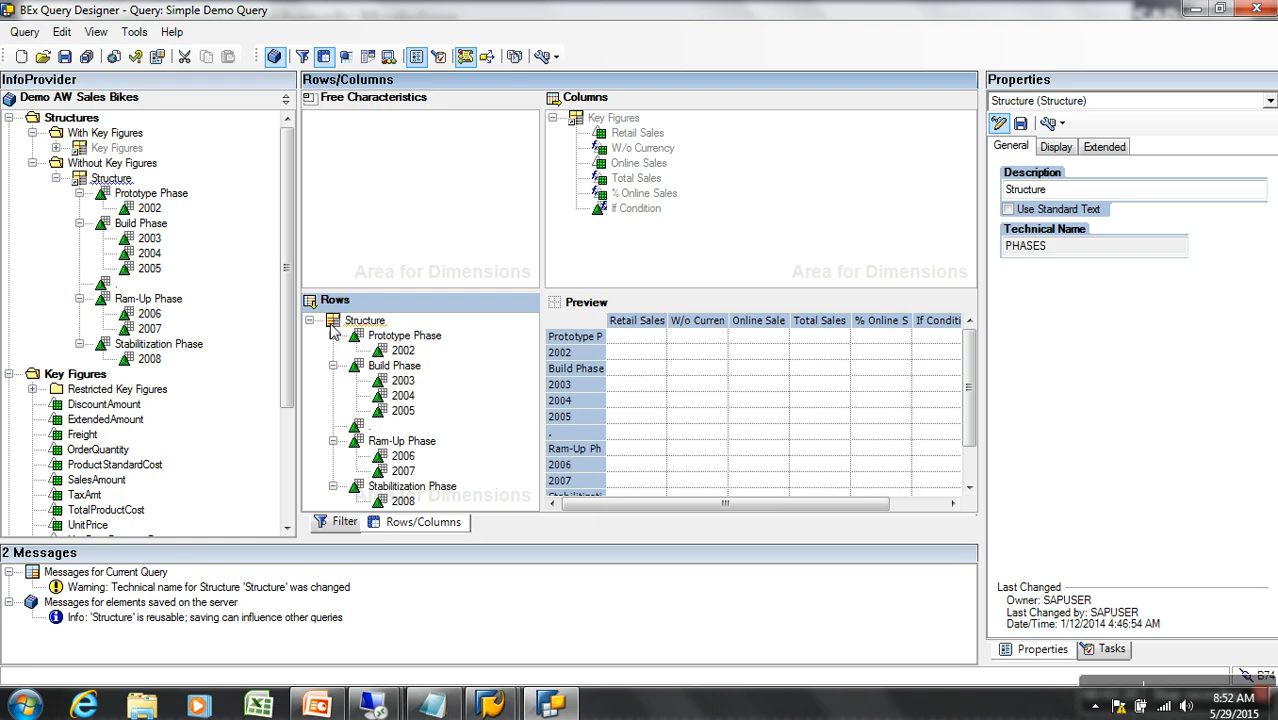
drag(401, 351, 262, 375)
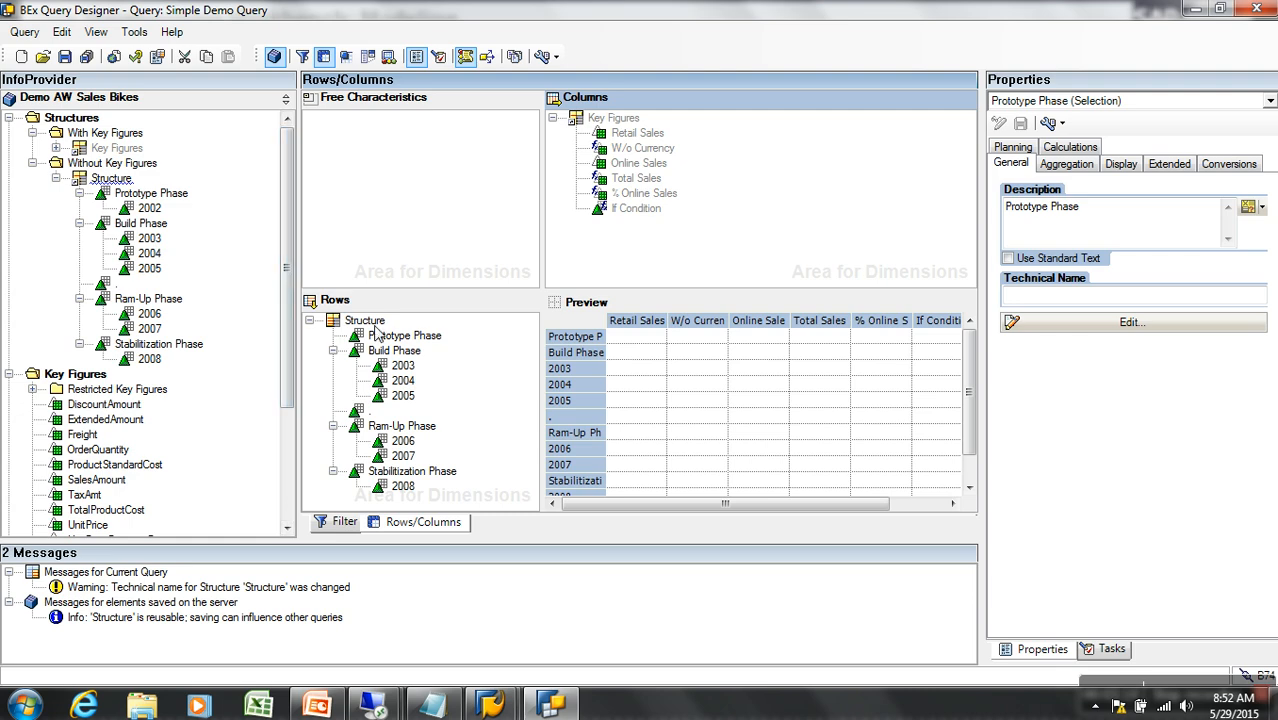
Delete the Prototype, Ram-Up and Stabilization Phase groupings and the '.' row
drag(390, 340, 262, 356)
drag(392, 402, 234, 403)
click(365, 385)
drag(366, 388, 260, 397)
drag(382, 412, 272, 422)
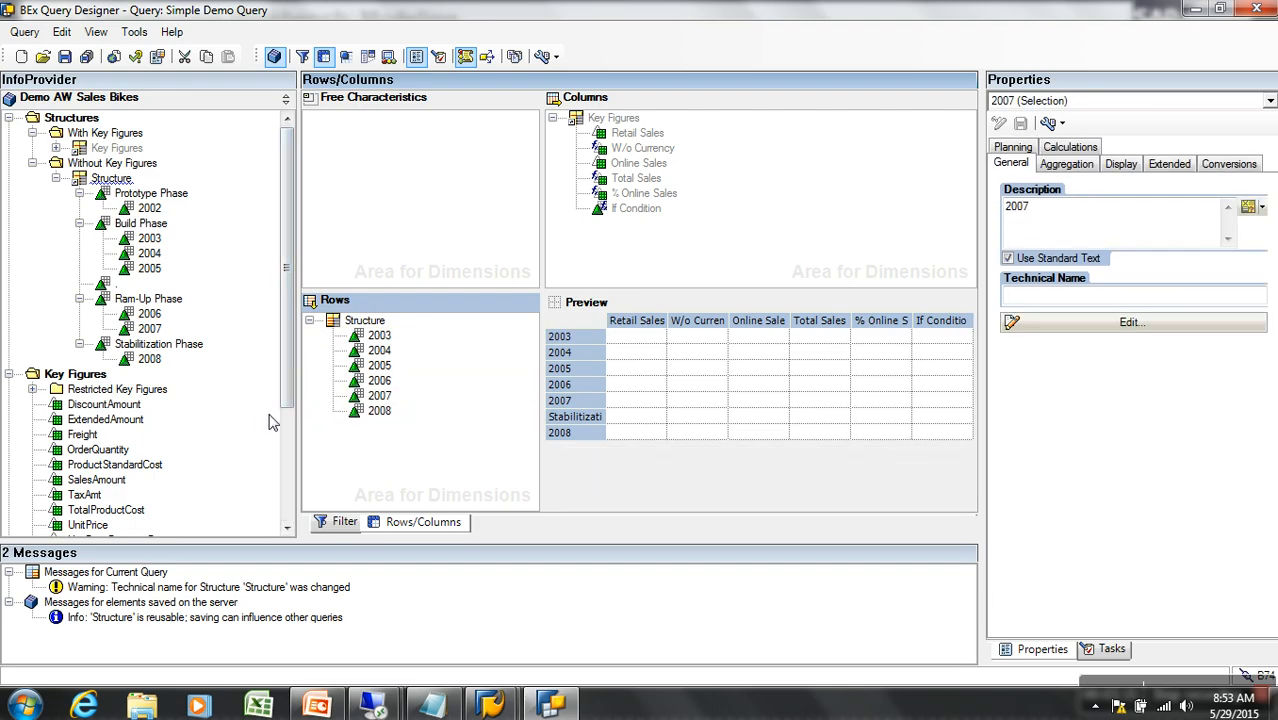
Remove the reference from the Key Figures structure so it becomes local
right_click(376, 325)
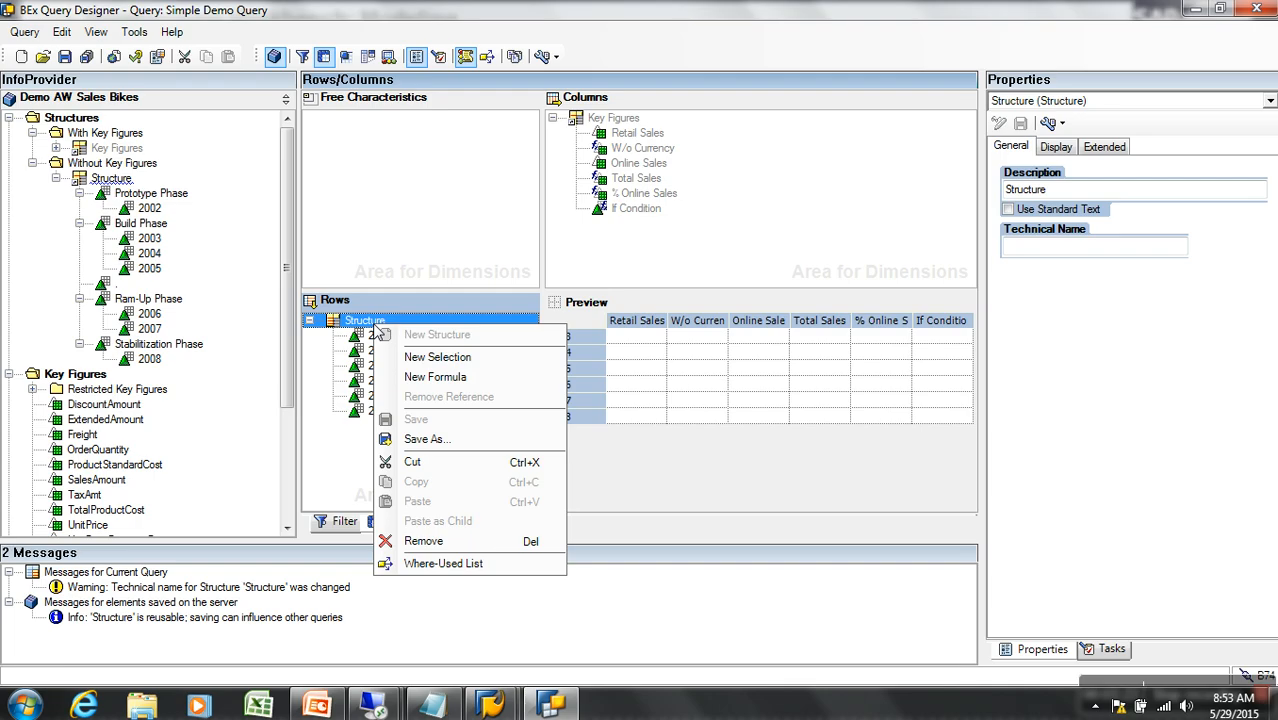
click(484, 268)
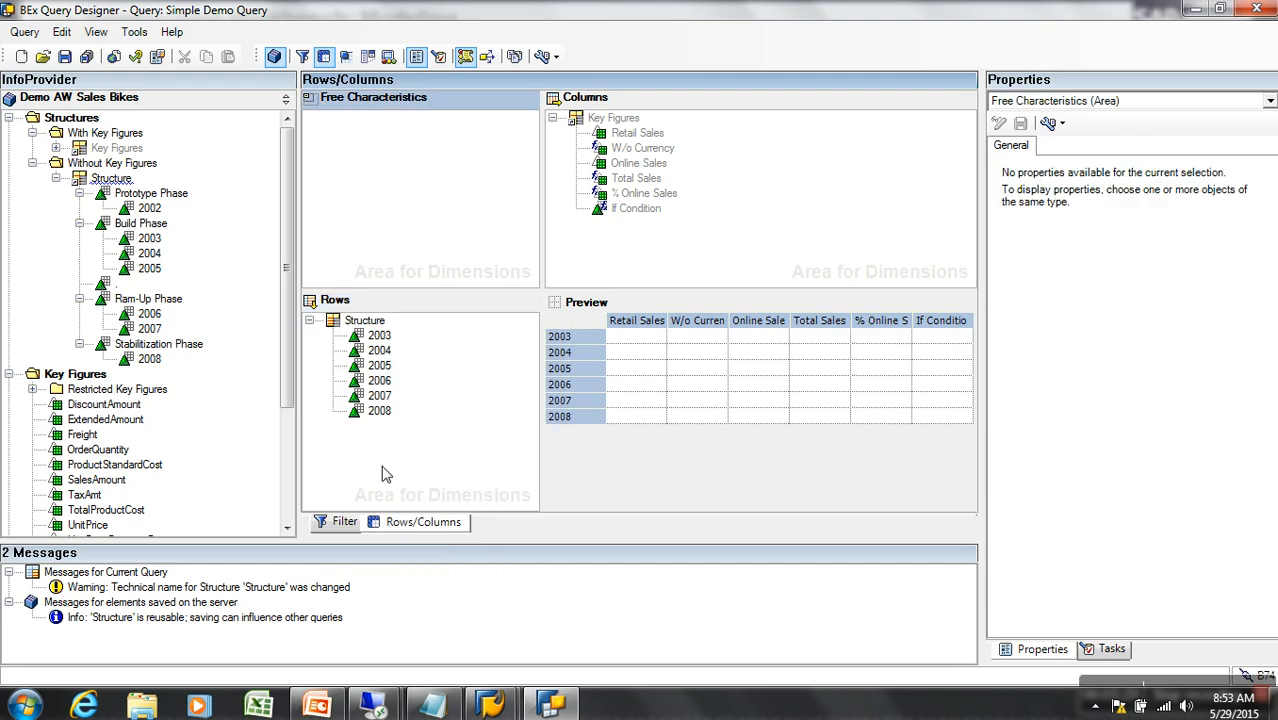
click(638, 148)
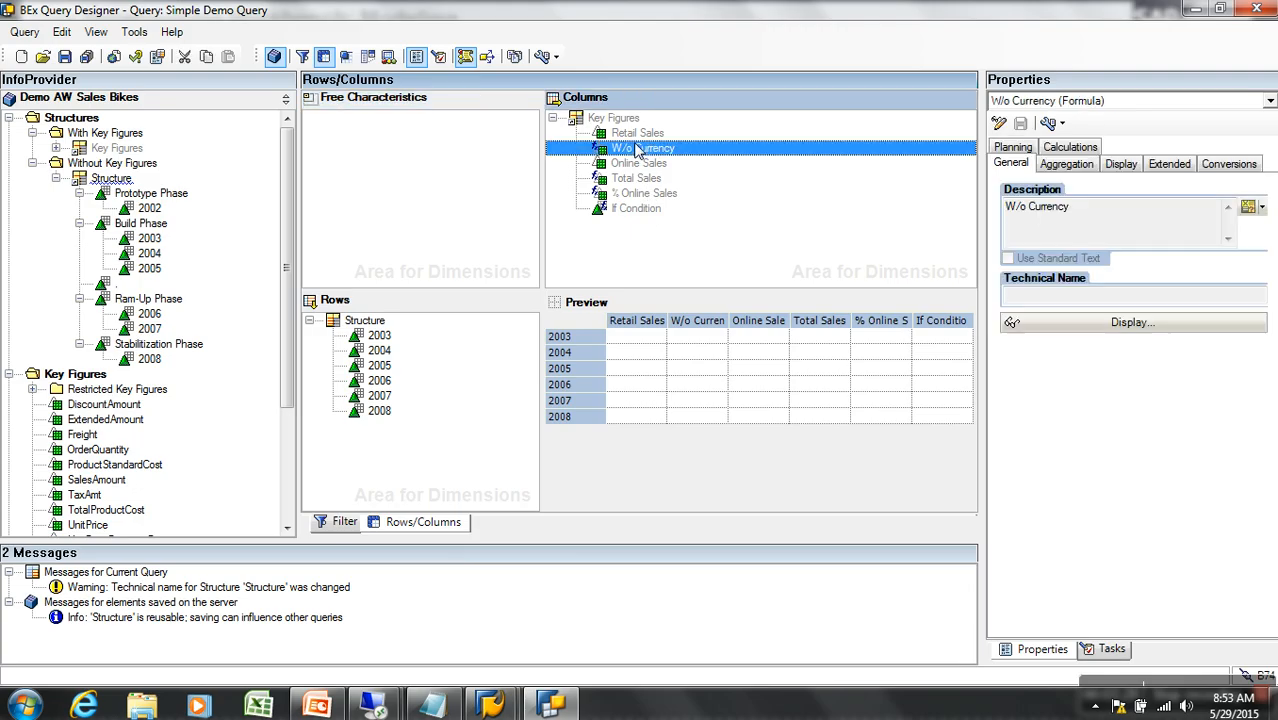
right_click(616, 120)
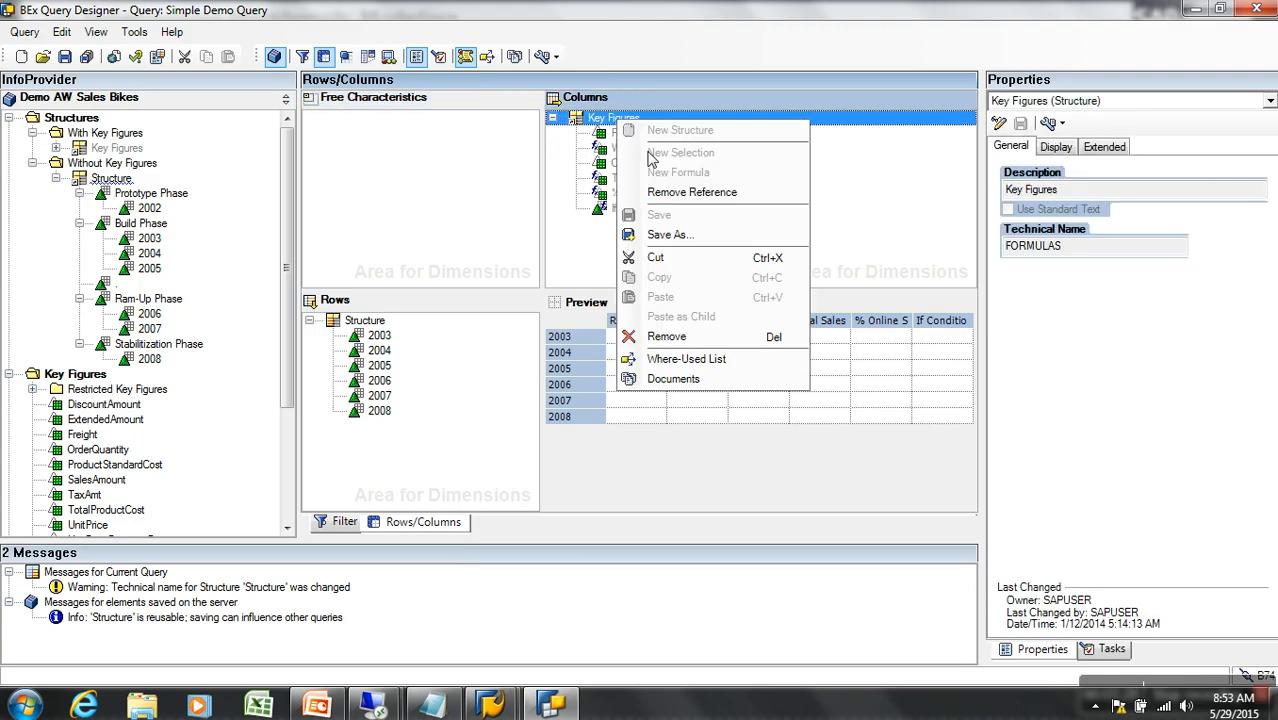
click(692, 192)
Delete W/o Currency, % Online Sales and If Condition, keeping Retail, Online and Total Sales
click(632, 148)
key(Delete)
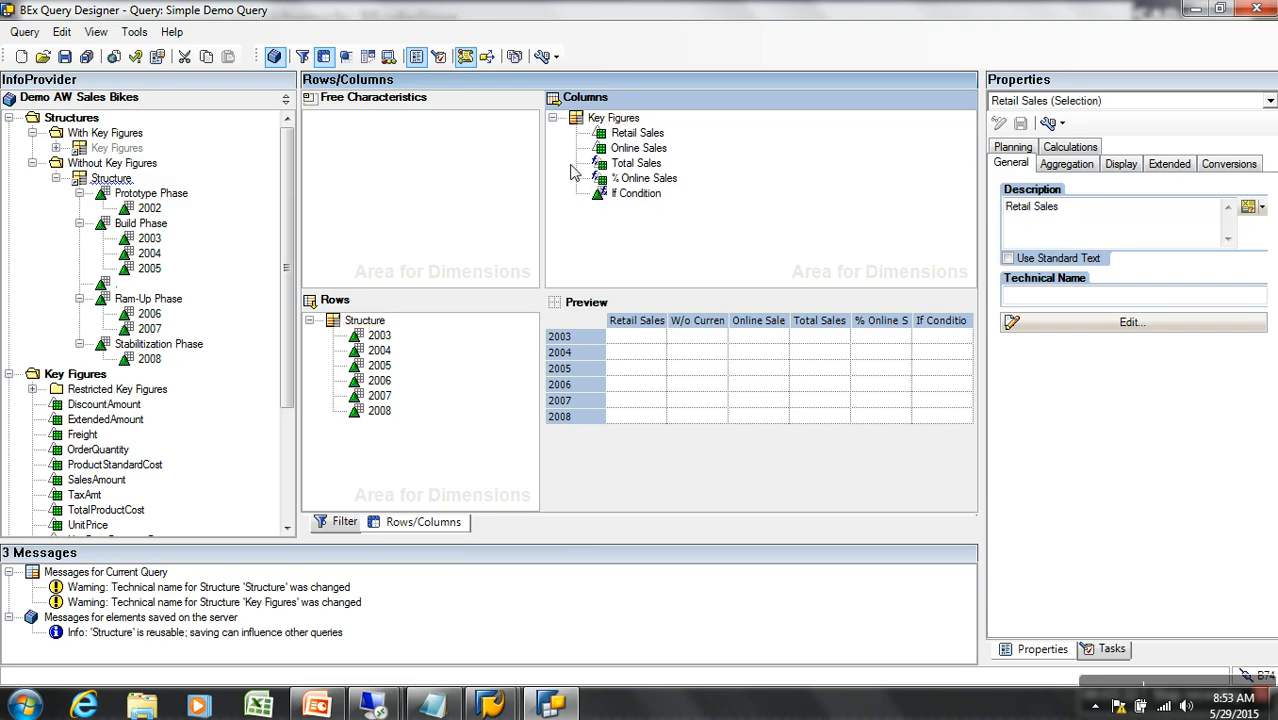
click(636, 180)
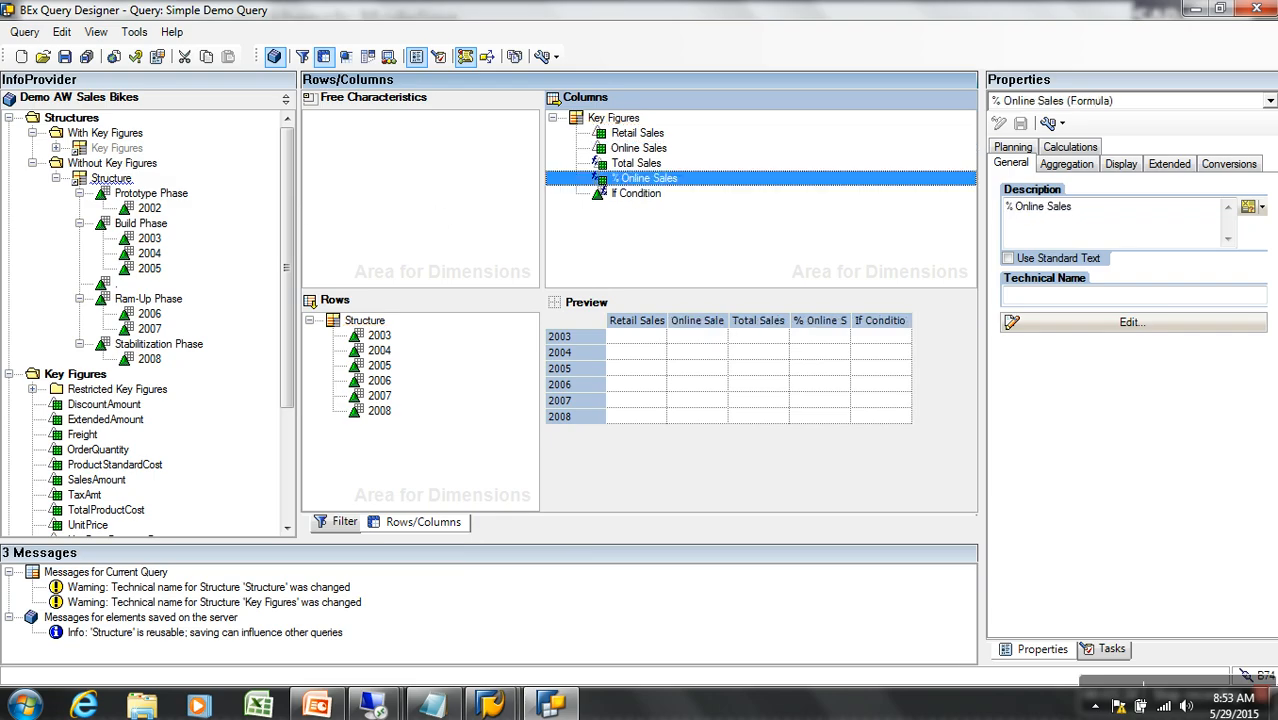
key(Delete)
key(Down)
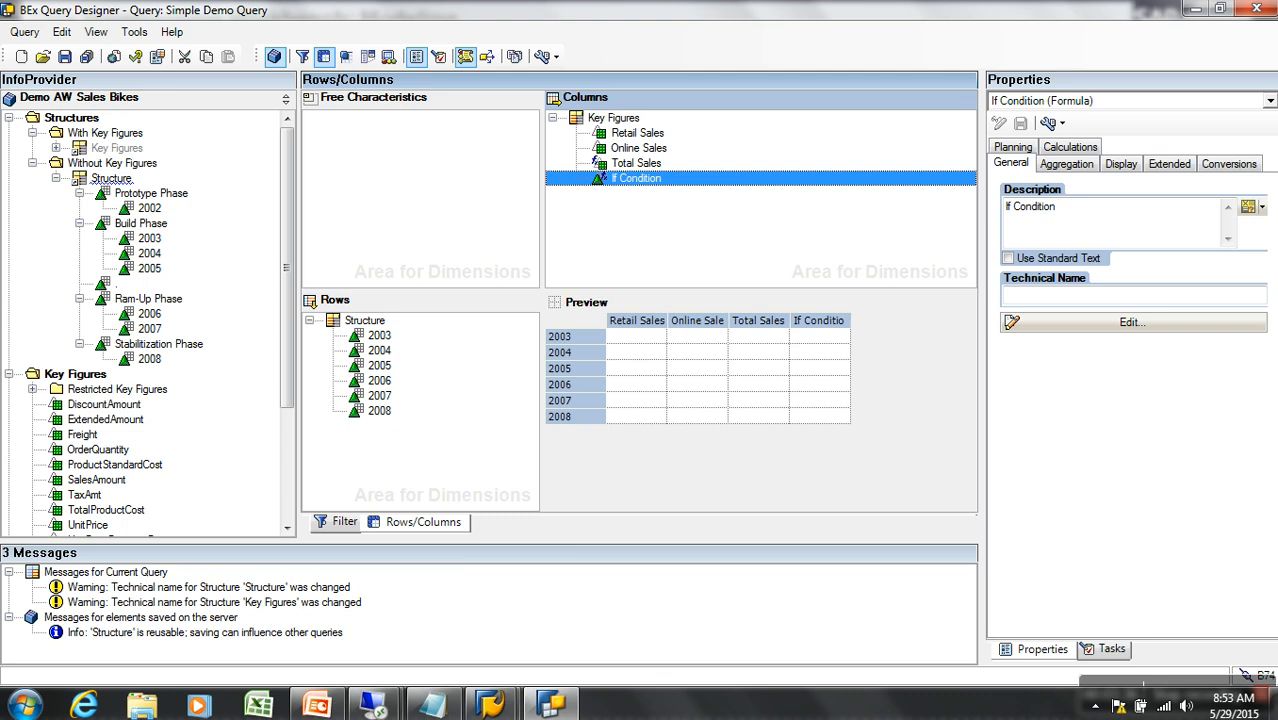
key(Delete)
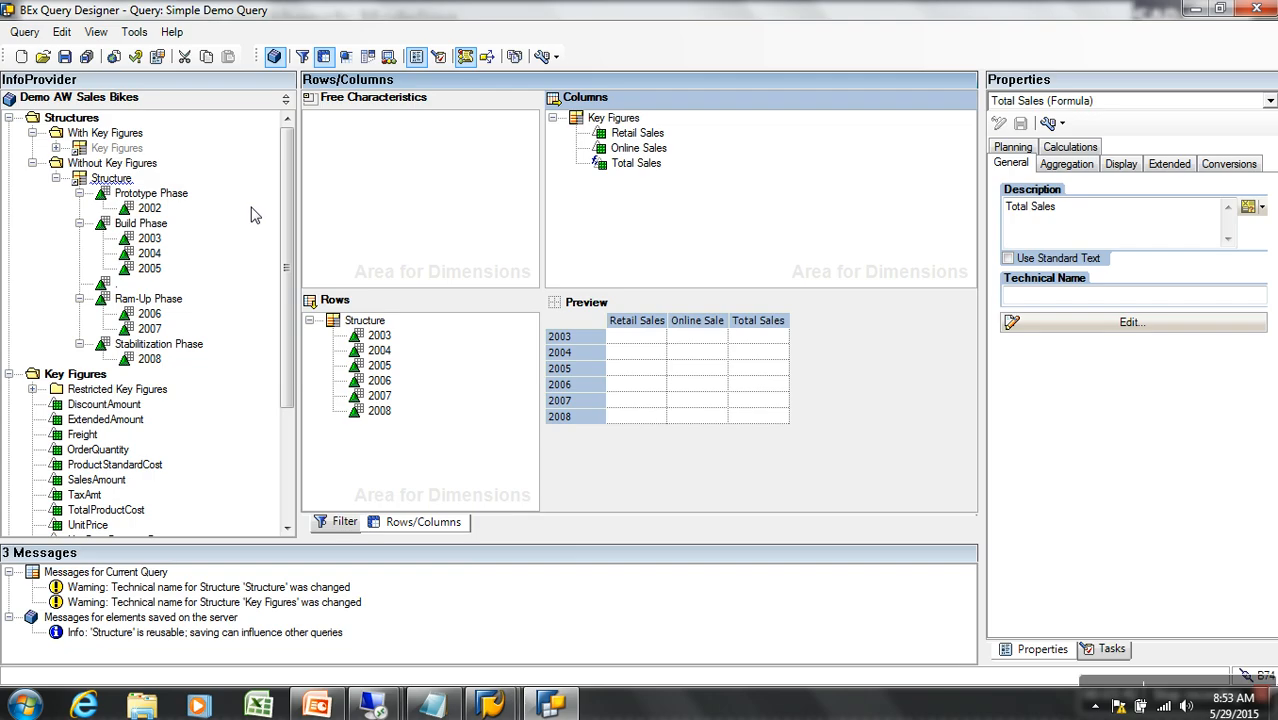
click(662, 165)
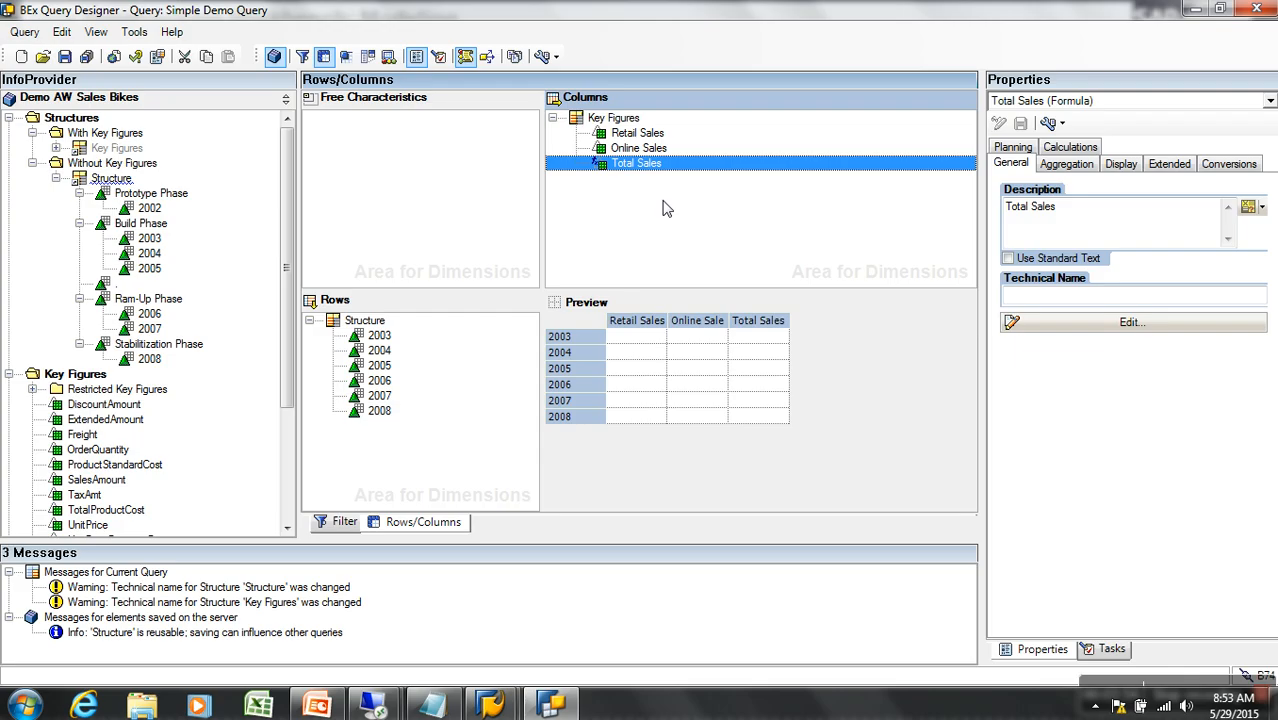
click(624, 118)
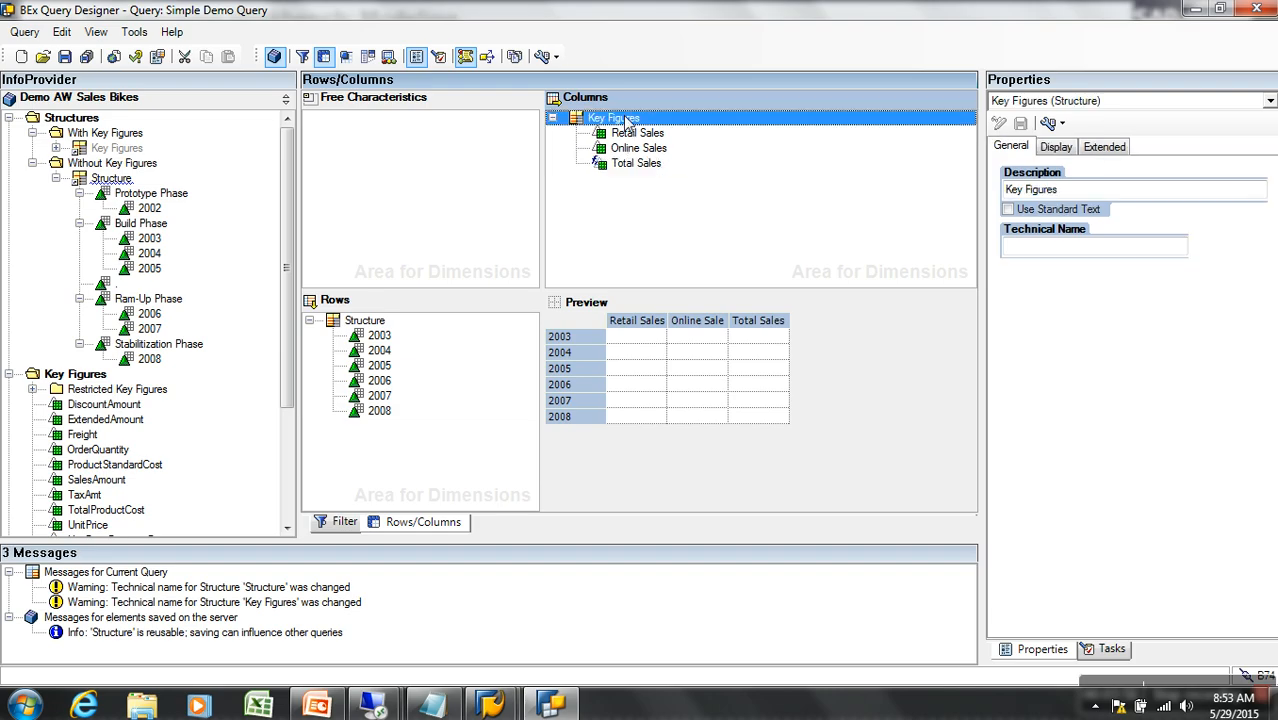
right_click(624, 118)
Add a new formula to Key Figures and give it the description 'Sales Tax'
click(700, 170)
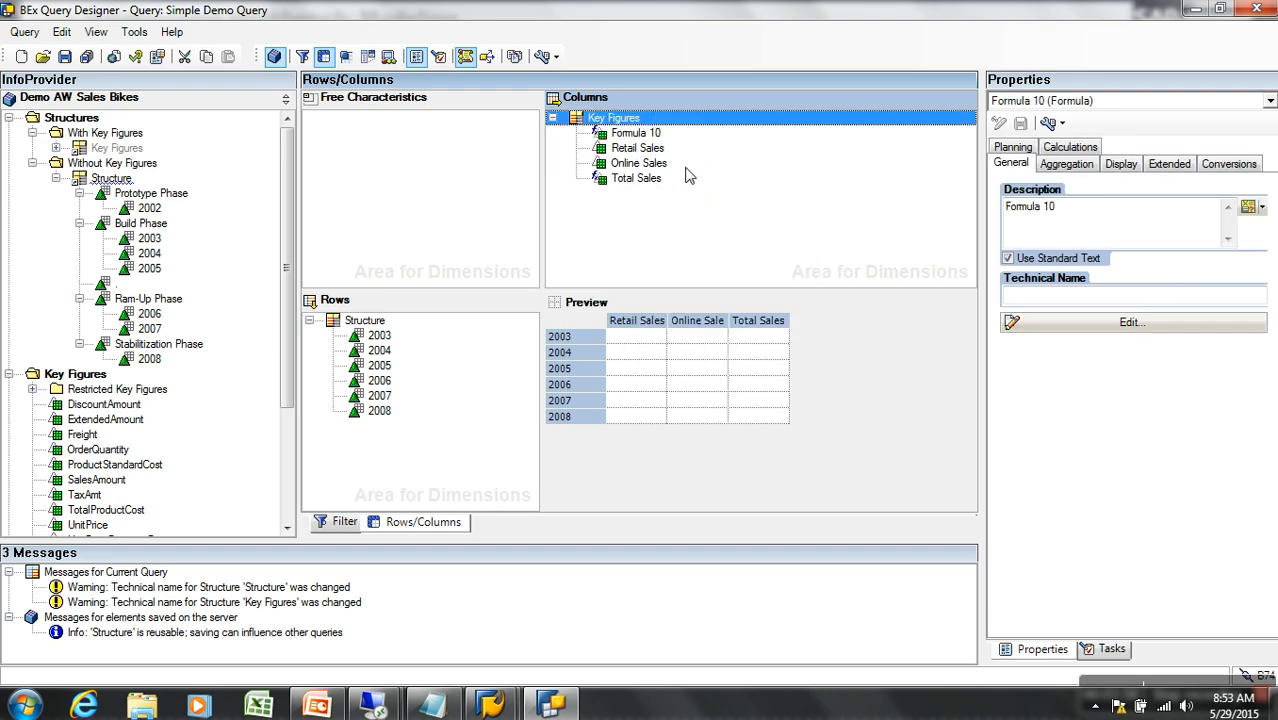
click(638, 134)
right_click(638, 134)
click(676, 145)
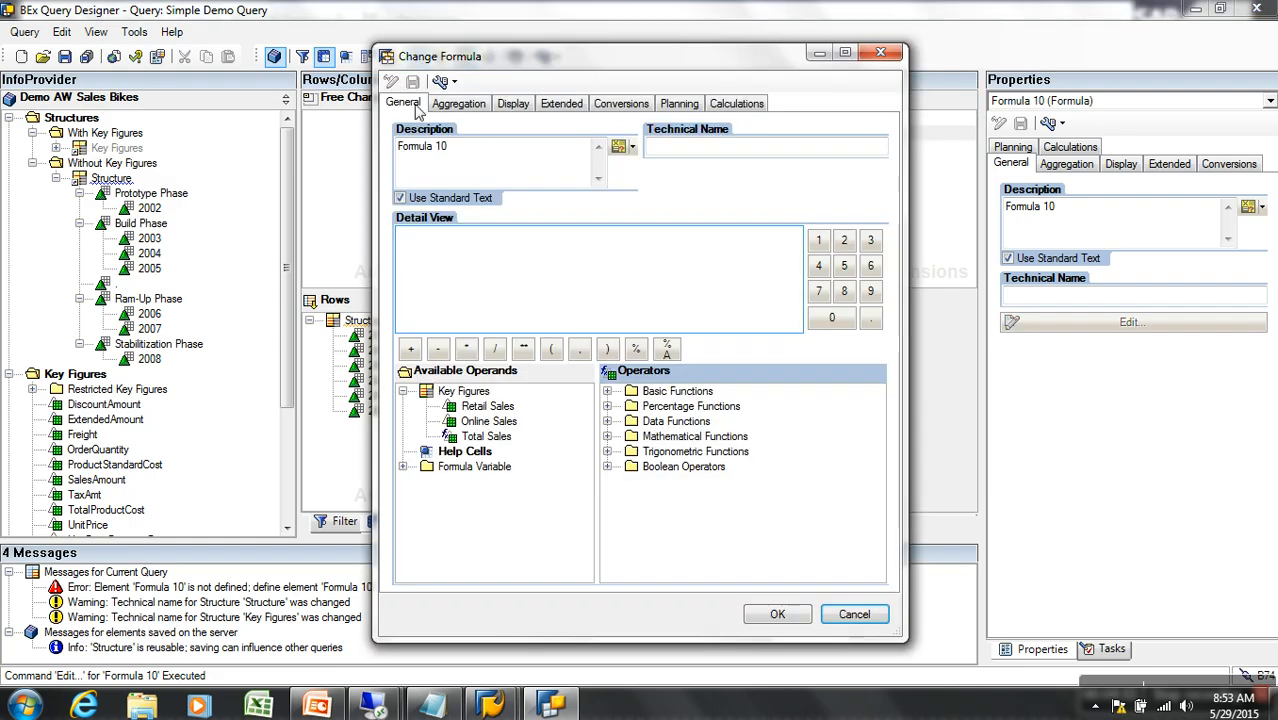
triple_click(457, 161)
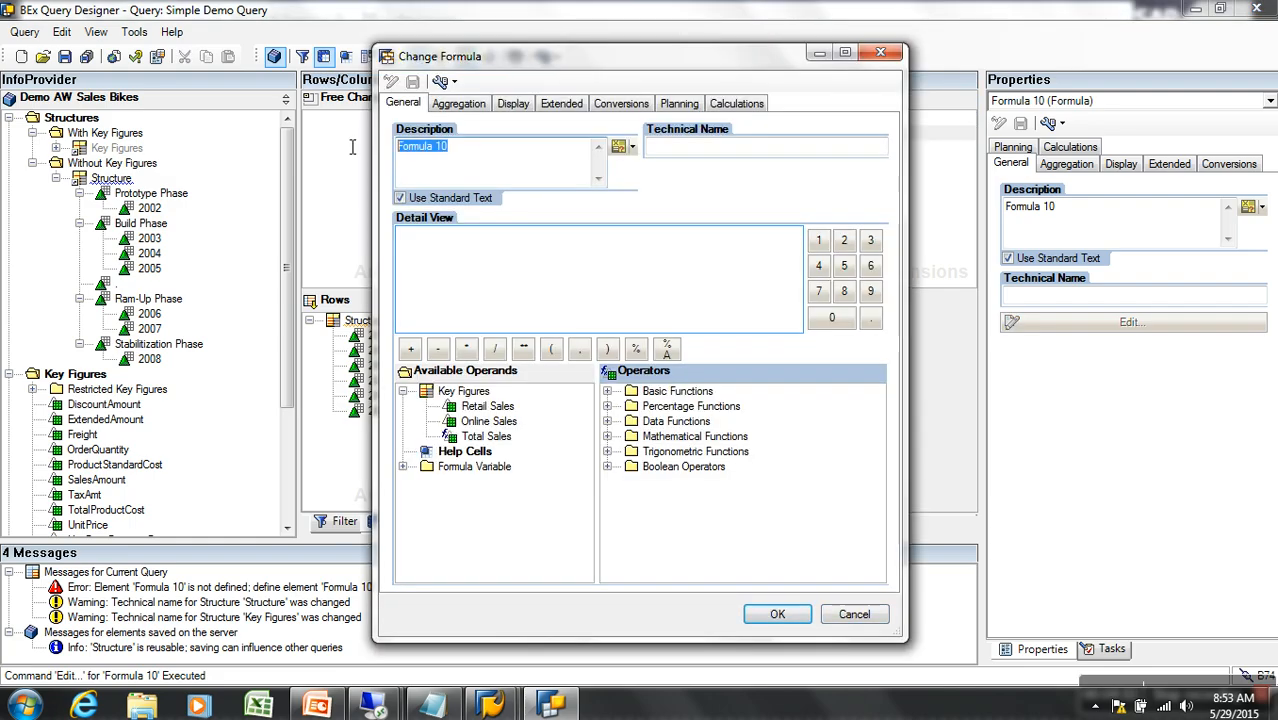
text(Sales Tax)
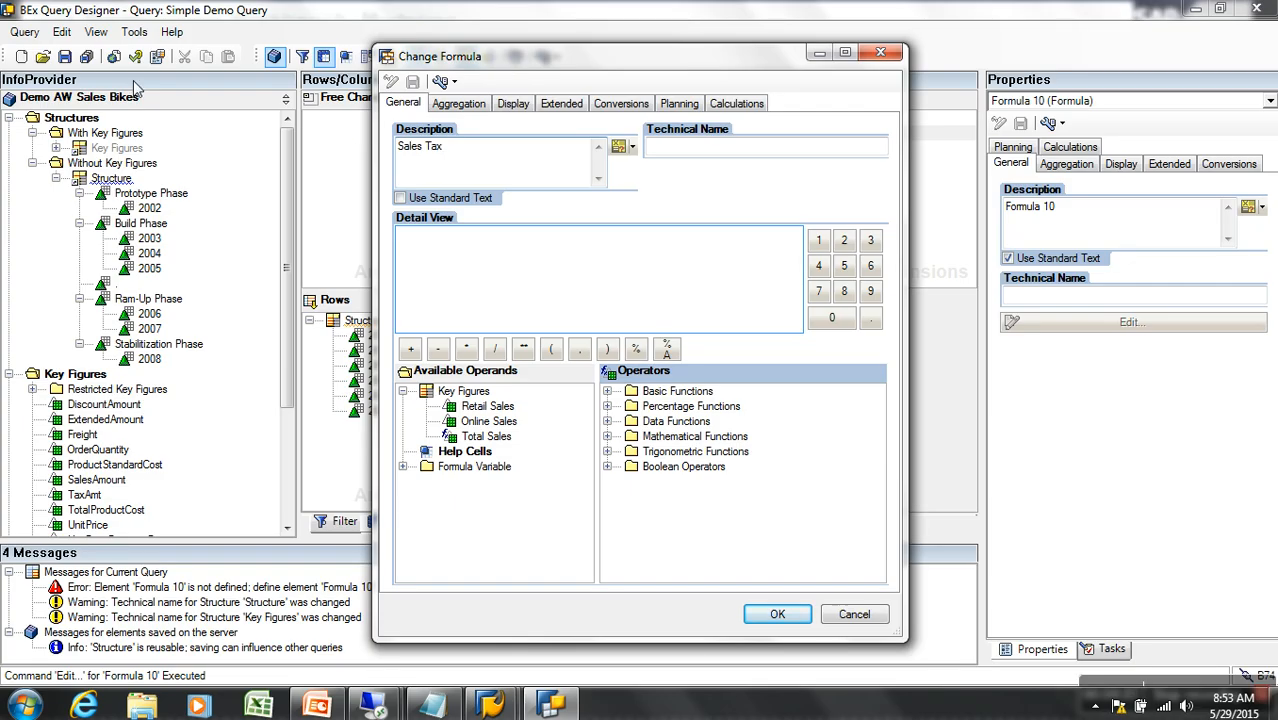
Build 'Total Sales' * 12.36 with a closing parenthesis in the formula Detail View
click(479, 283)
double_click(486, 437)
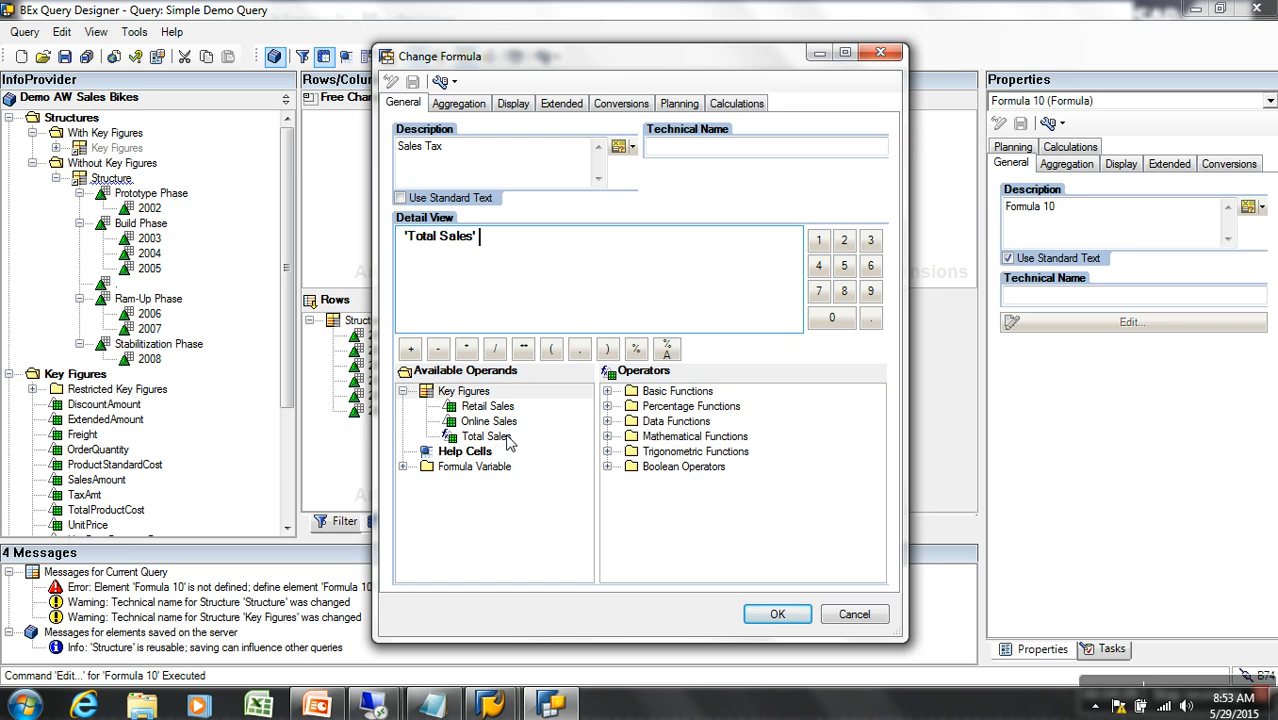
click(466, 348)
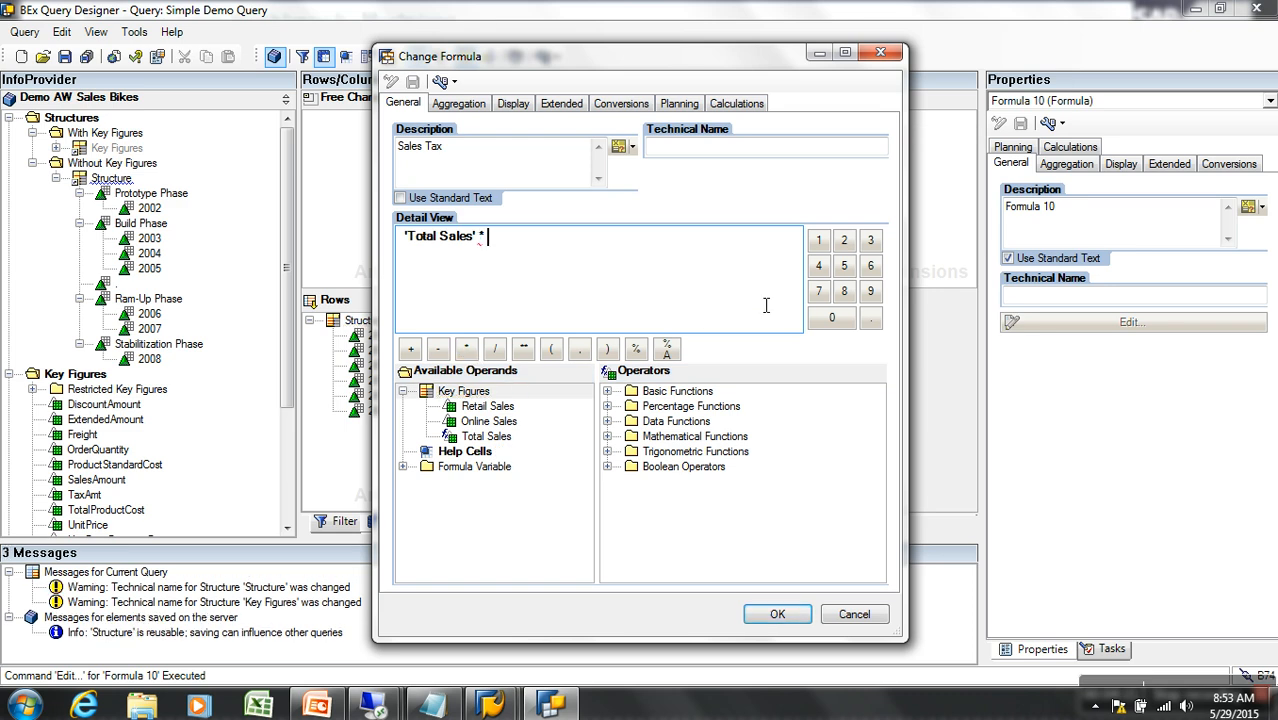
click(818, 240)
click(844, 241)
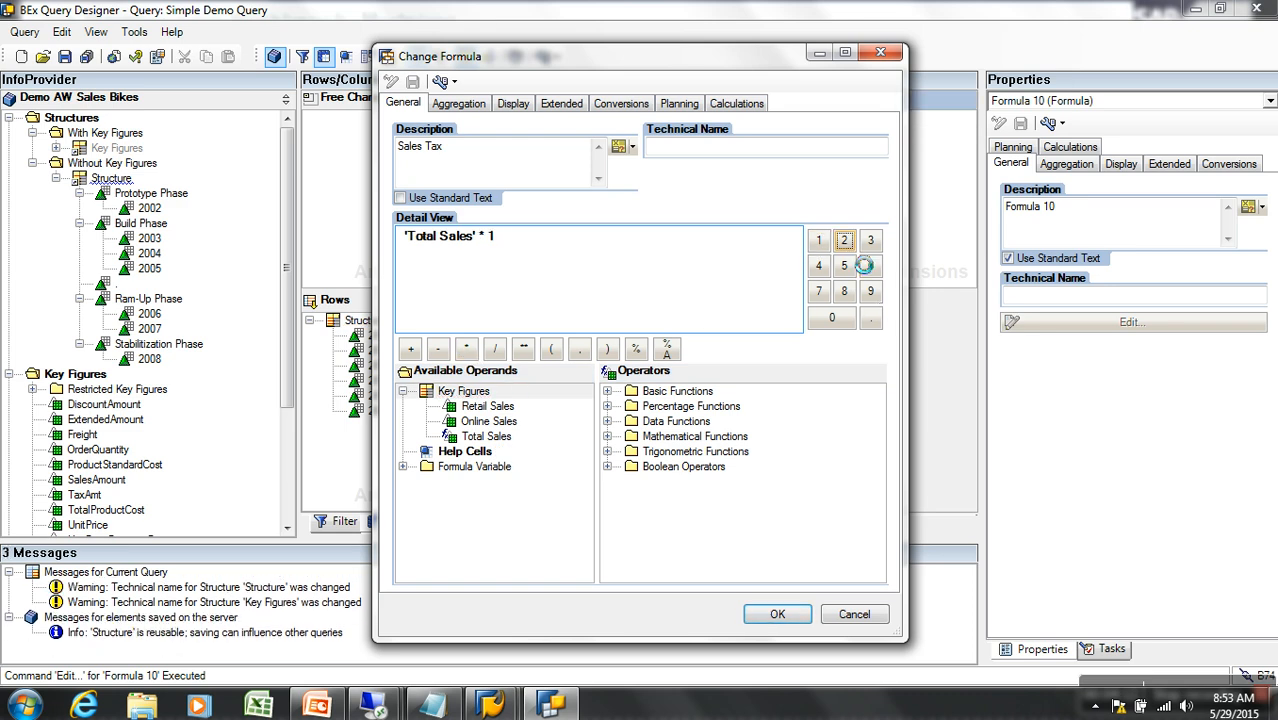
click(870, 317)
click(871, 266)
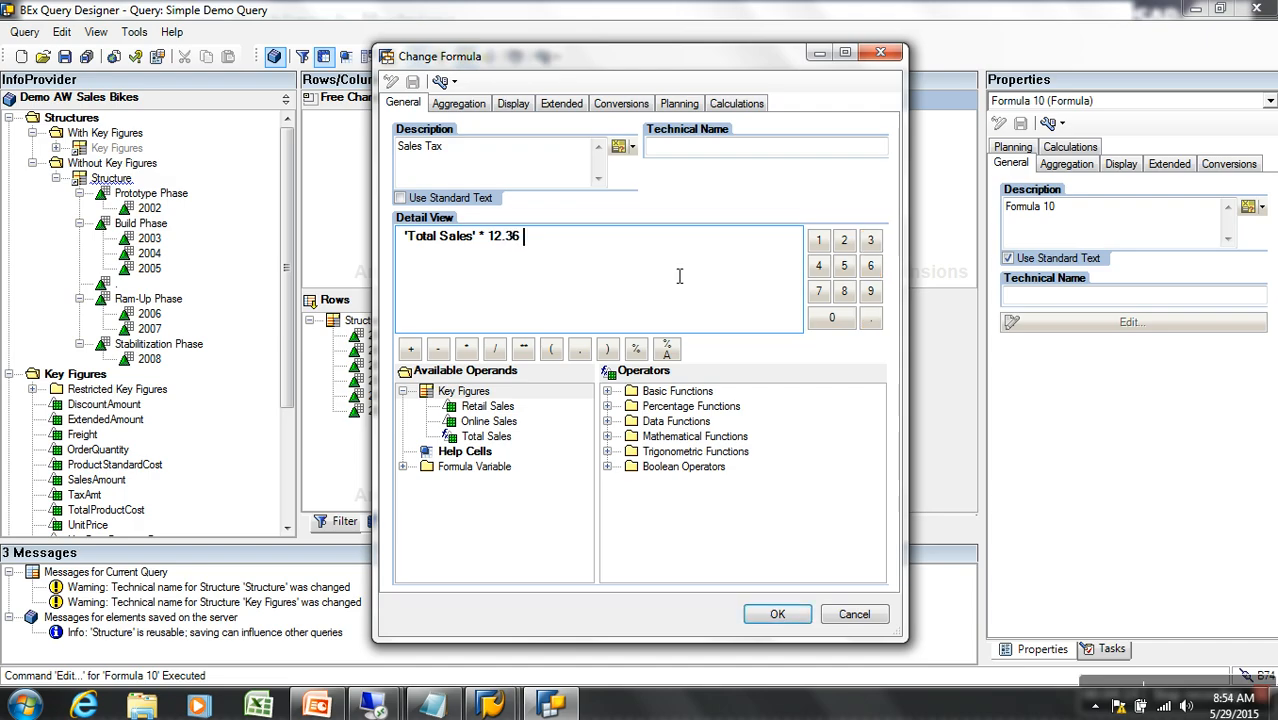
click(607, 348)
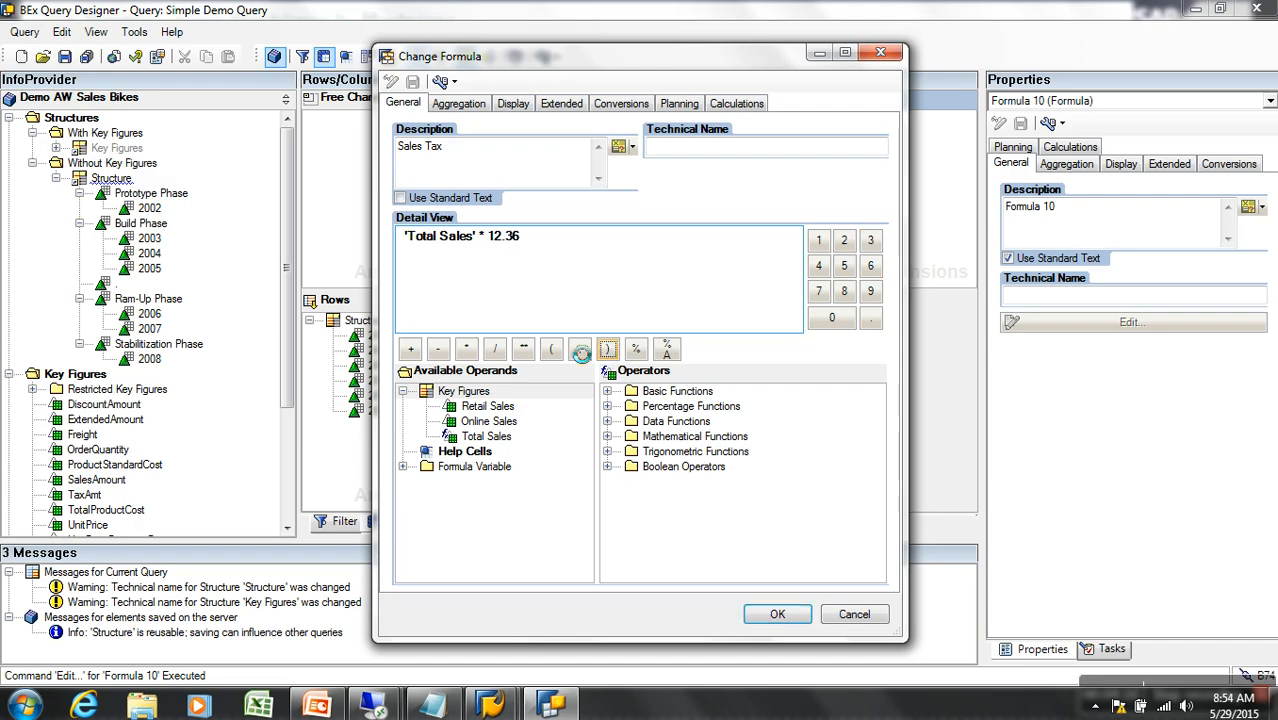
Complete the formula as ('Total Sales' * 12.36) / 100, confirm it, and move Sales Tax below Total Sales
click(416, 238)
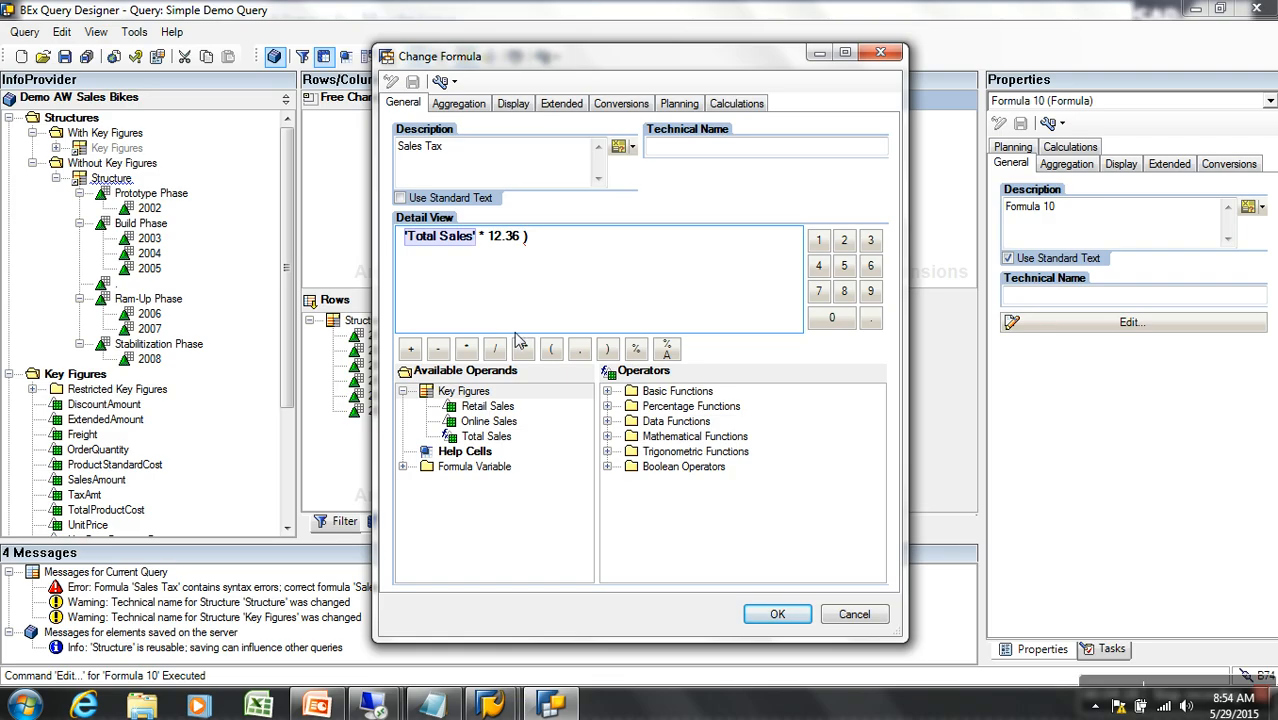
key(Tab)
click(408, 240)
click(553, 349)
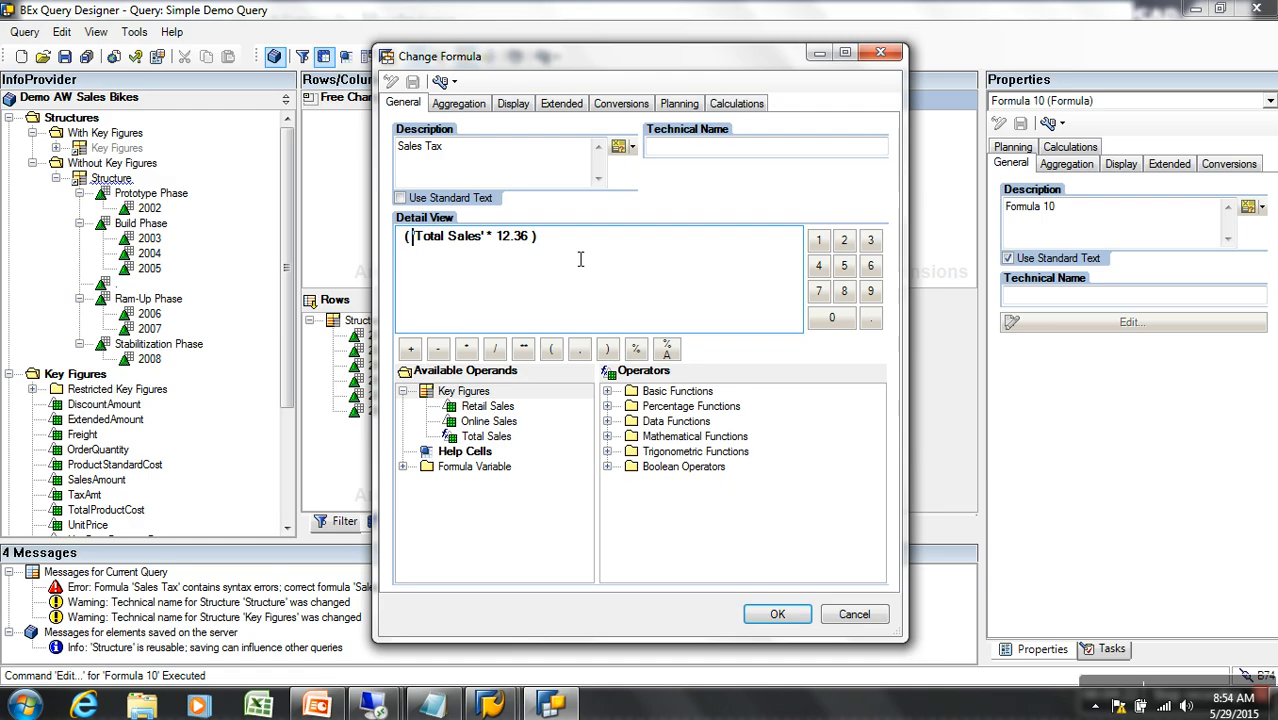
click(585, 272)
click(497, 352)
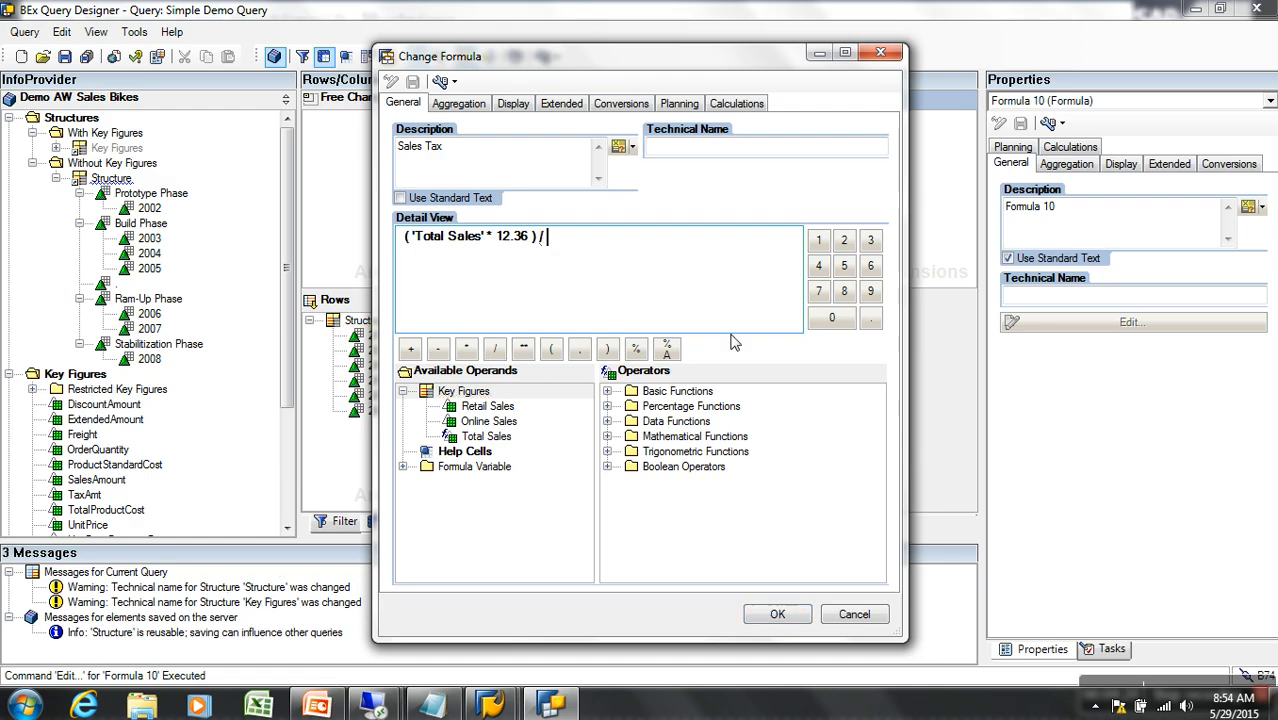
click(818, 241)
click(832, 318)
click(832, 318)
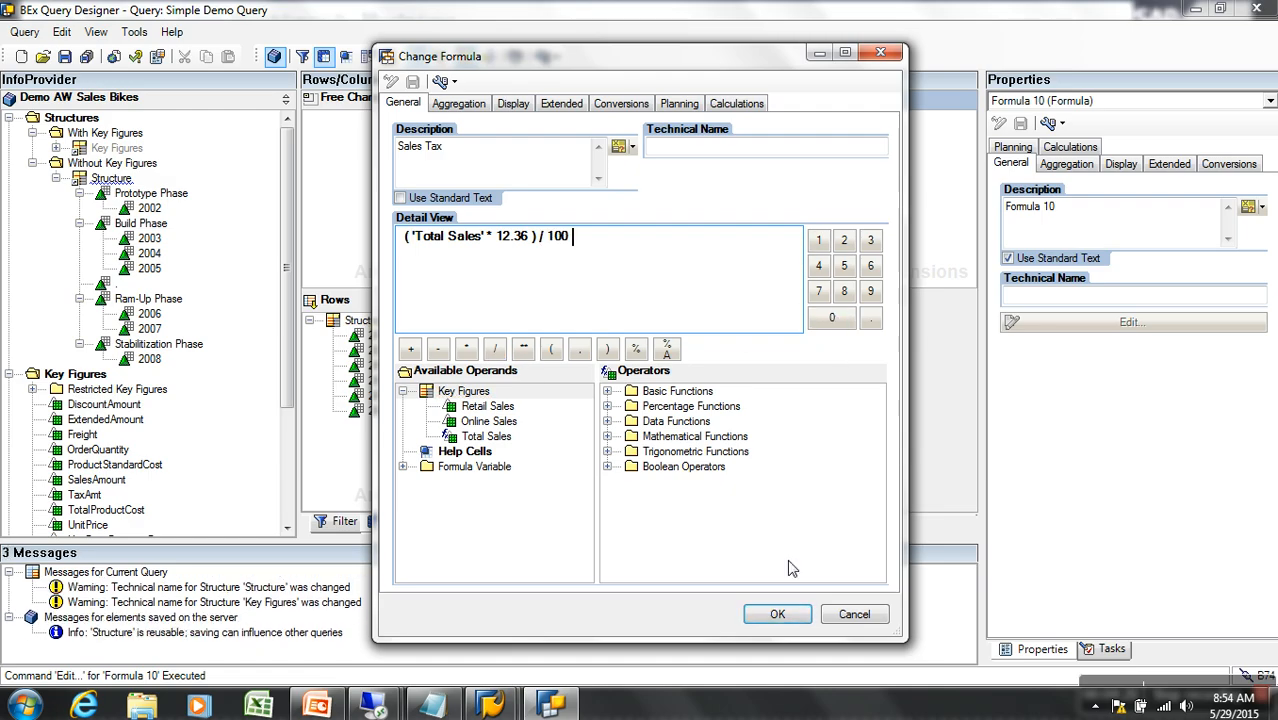
click(777, 615)
drag(636, 140, 657, 220)
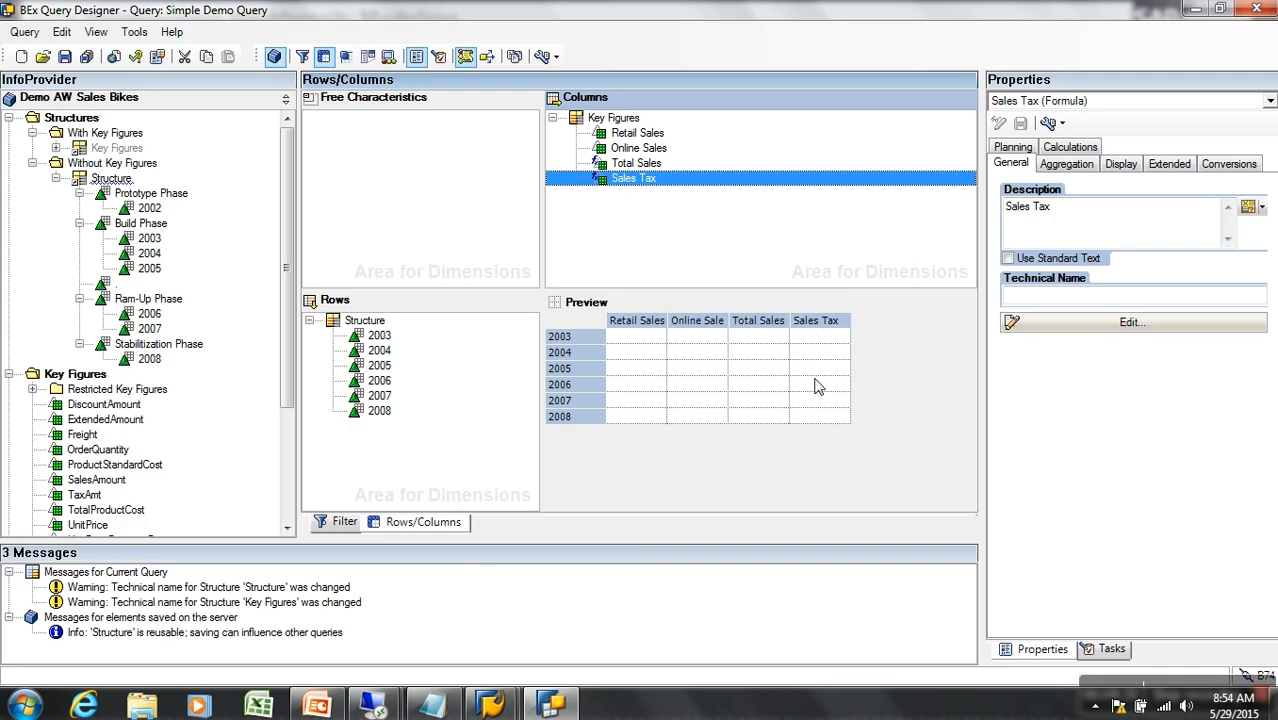
Save Simple Demo Query and execute it on the web
click(741, 341)
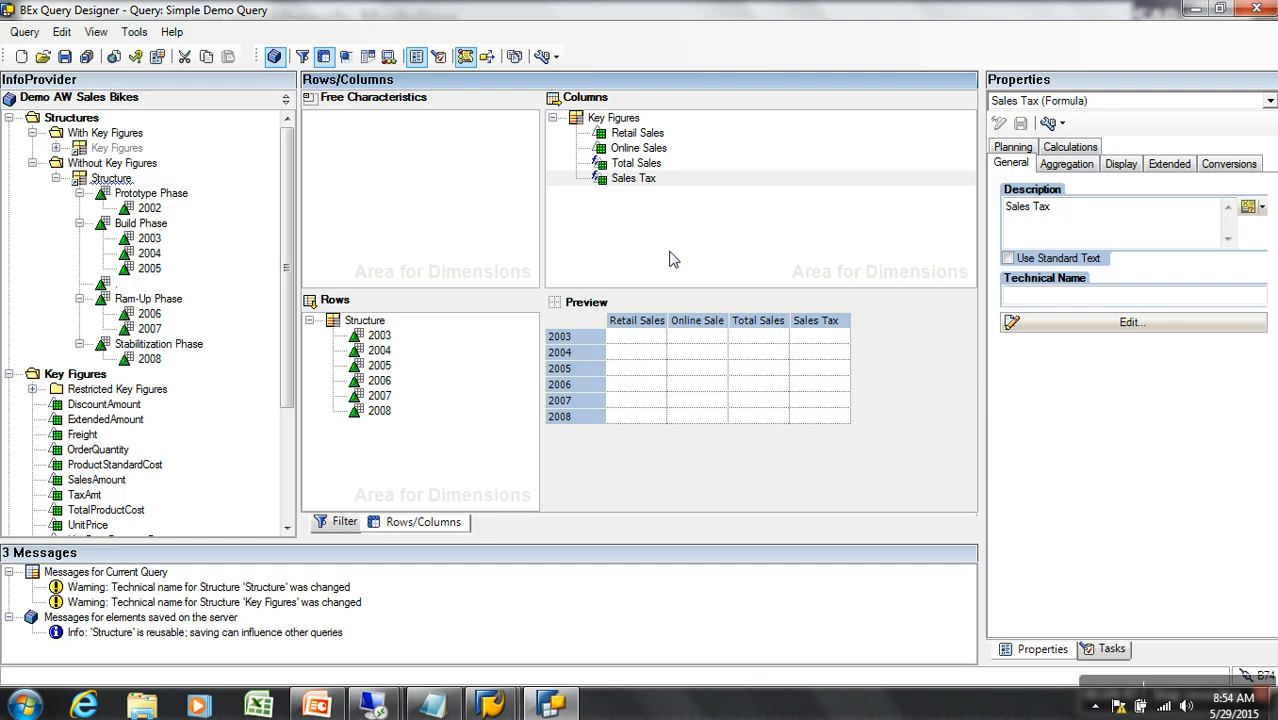
click(64, 57)
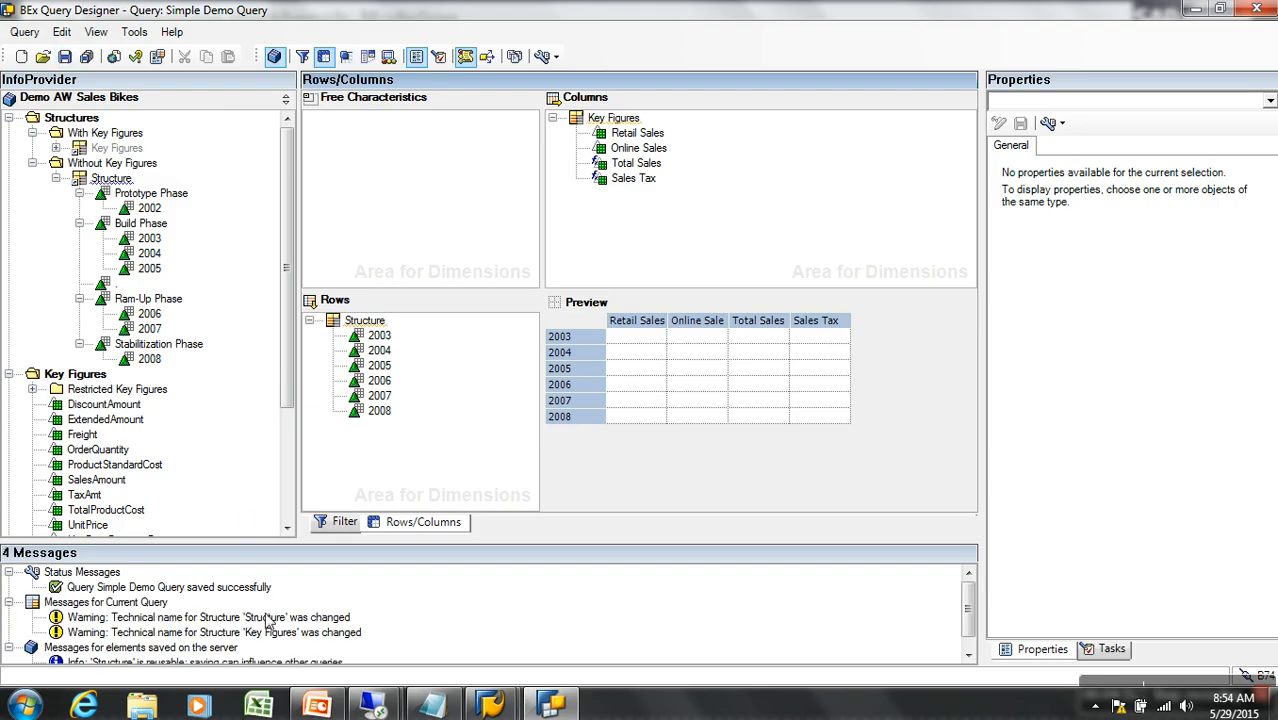
click(116, 58)
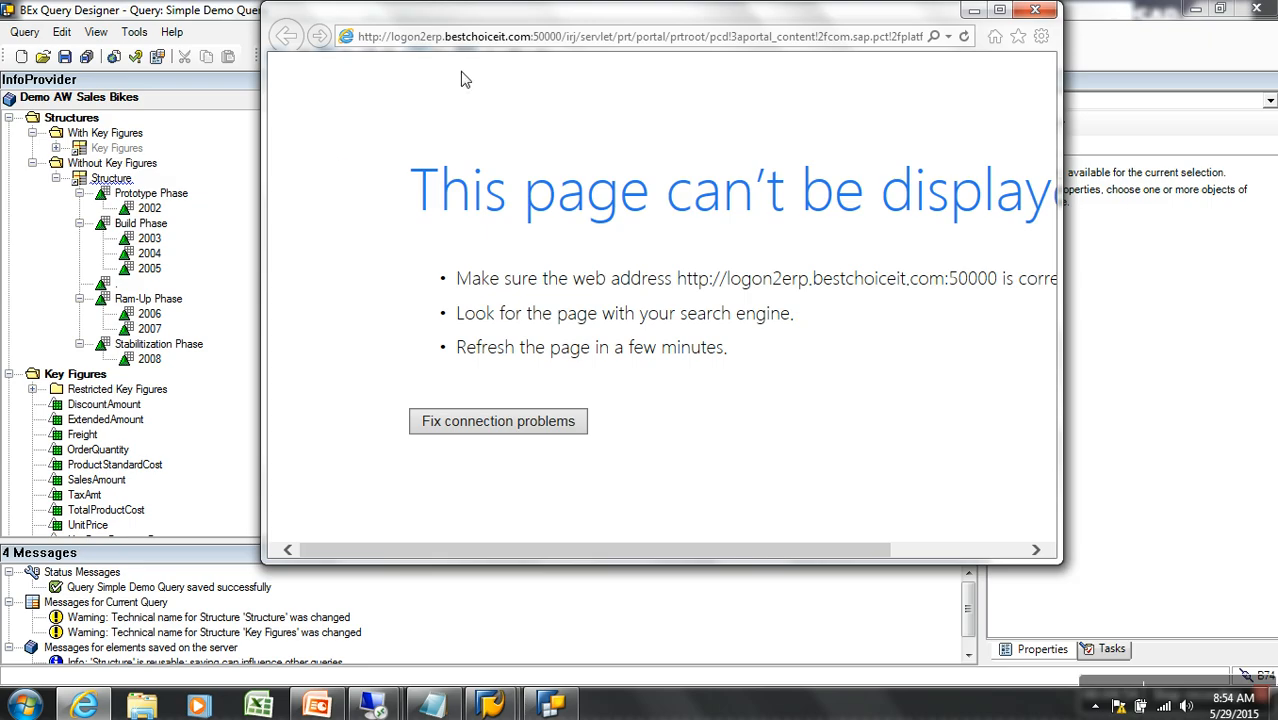
Correct the portal address host to 192.168.0.6 and load the logon page
click(460, 38)
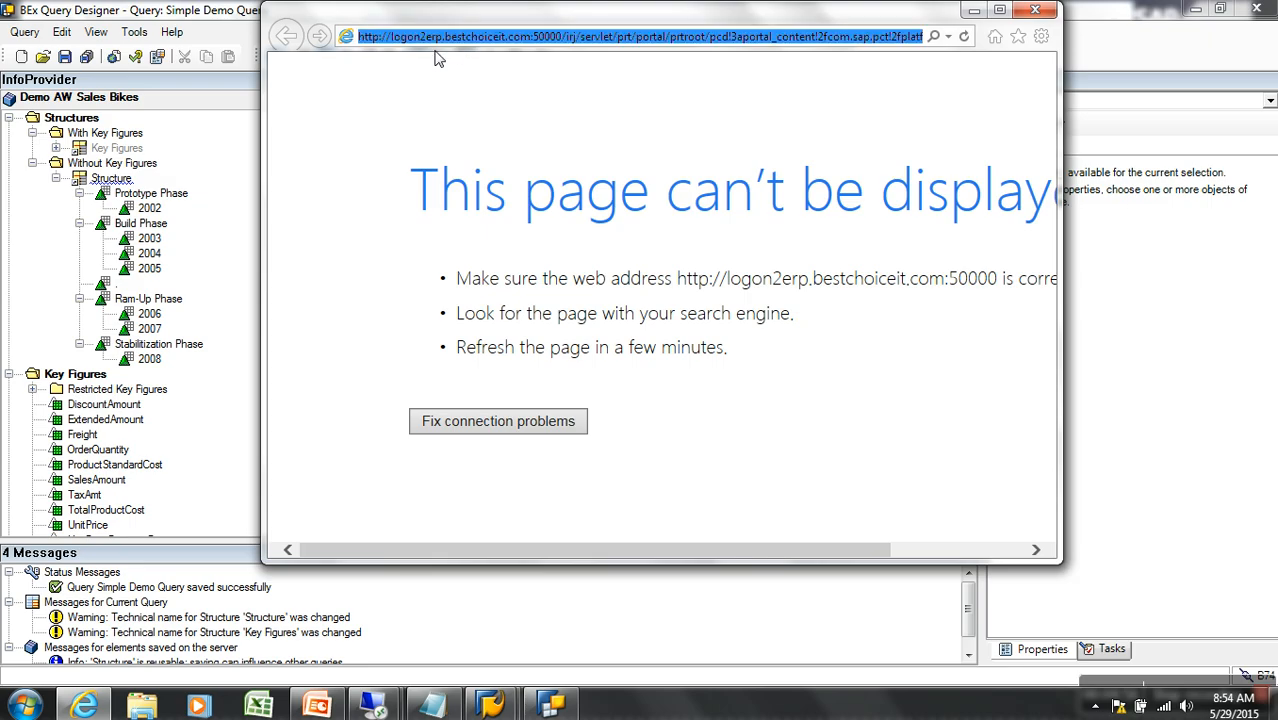
click(518, 40)
drag(533, 40, 392, 45)
text(192.1)
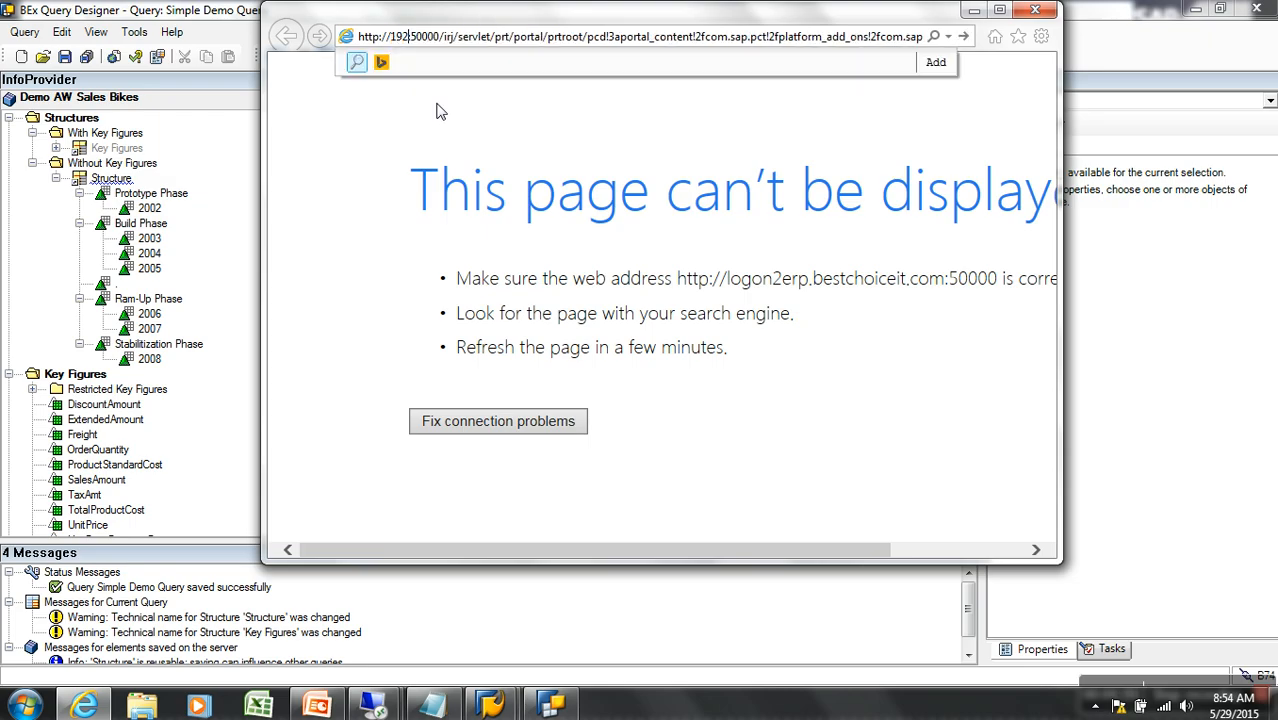
text(68.0.)
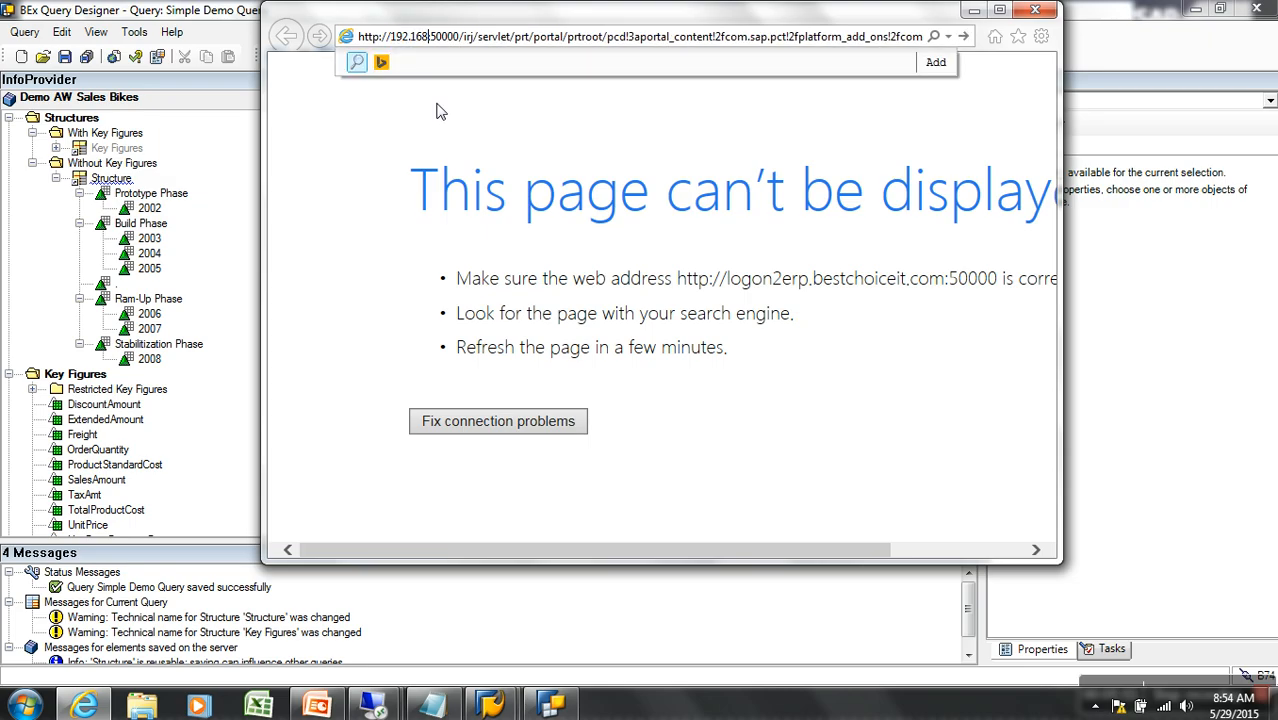
text(6)
key(Return)
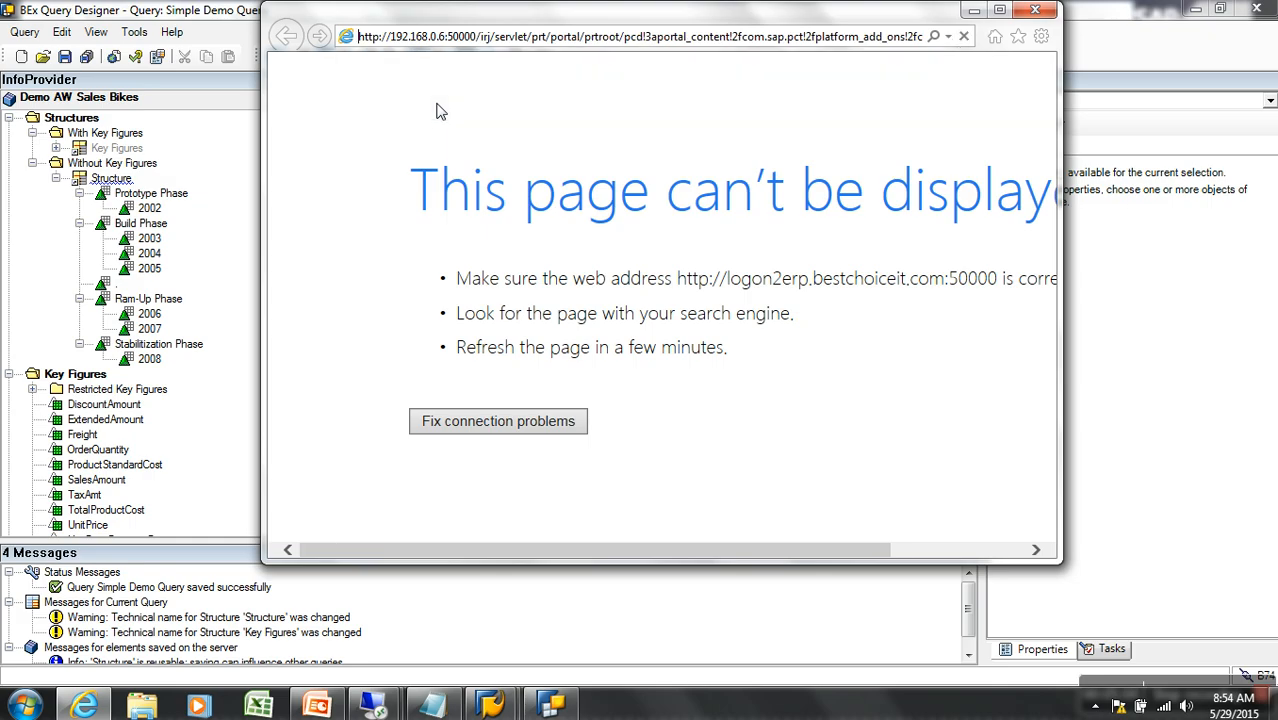
Log on to the portal with the user name and password, then return to Query Designer
click(790, 309)
text(sa)
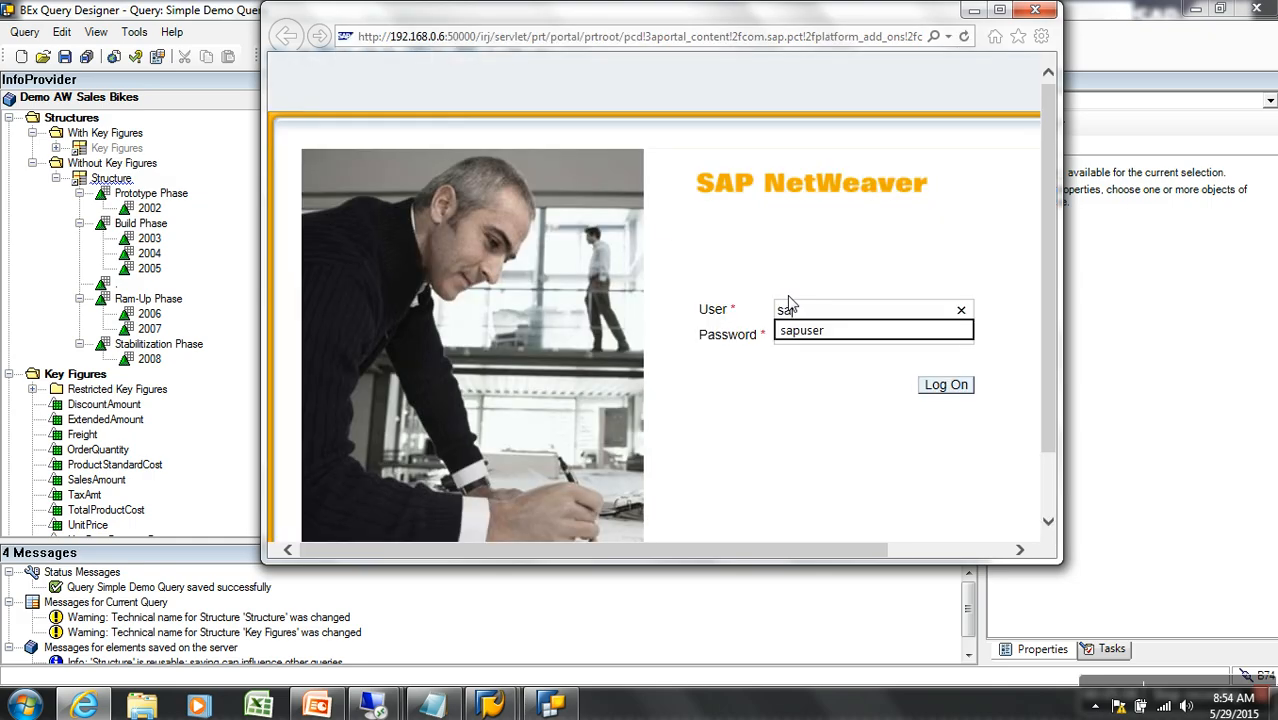
text(puser)
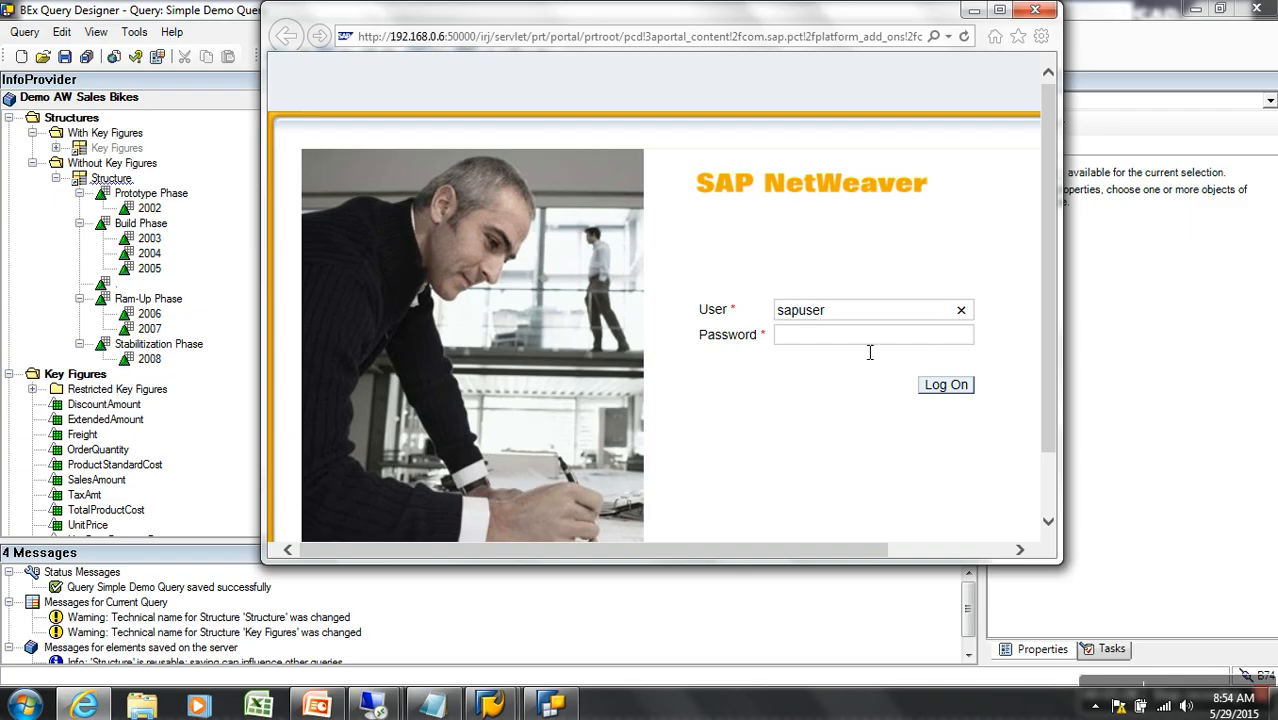
click(907, 341)
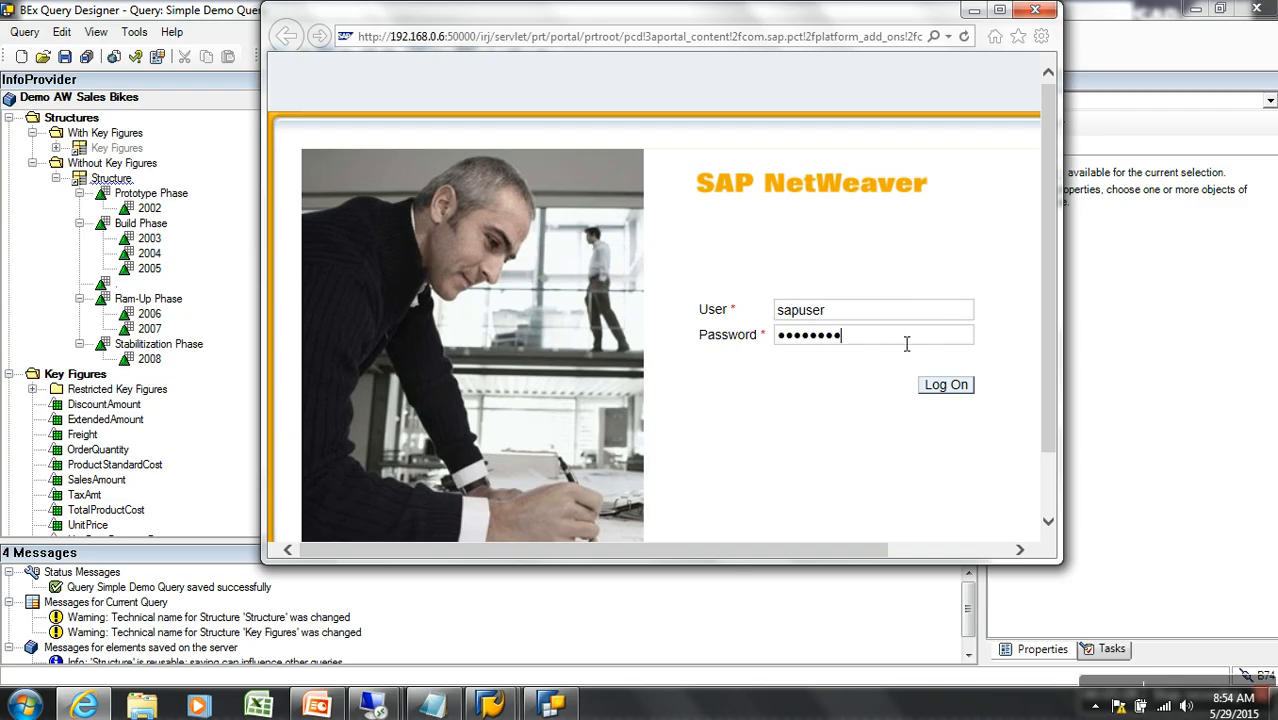
click(958, 391)
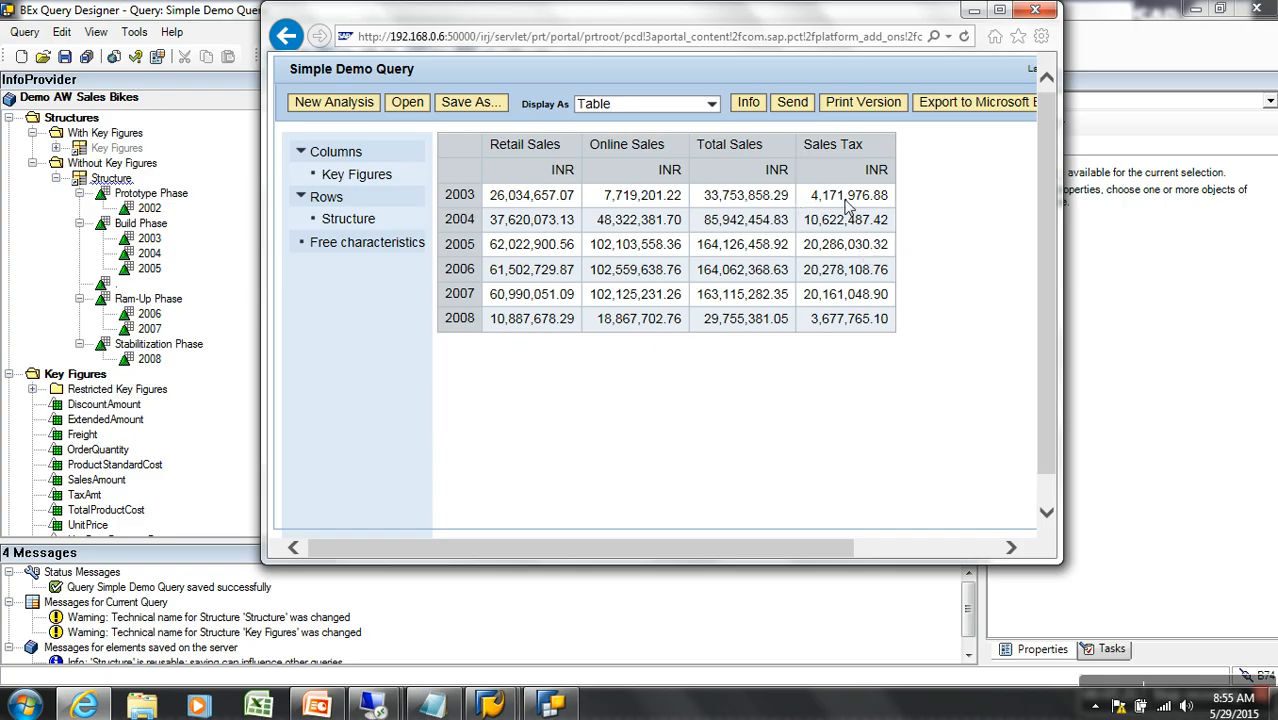
click(836, 604)
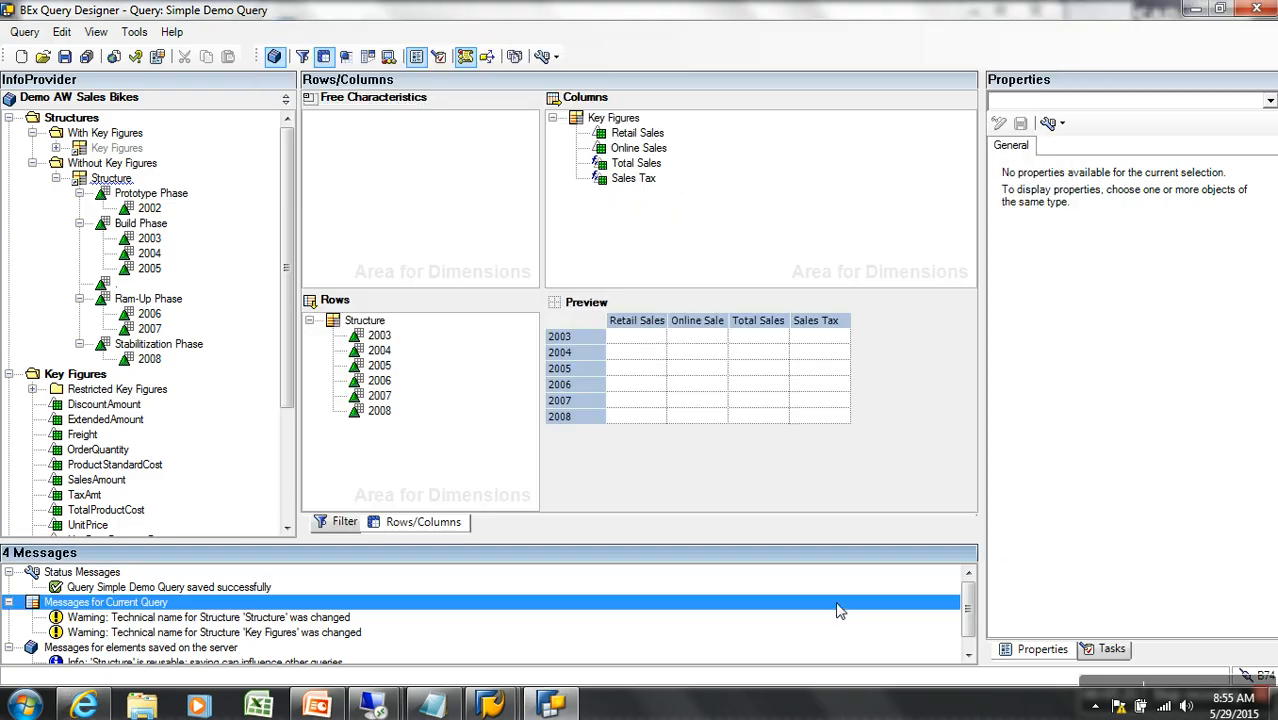
Wrap 'Total Sales' * 12.36 in parentheses in the Sales Tax formula before / 100
right_click(660, 180)
click(682, 188)
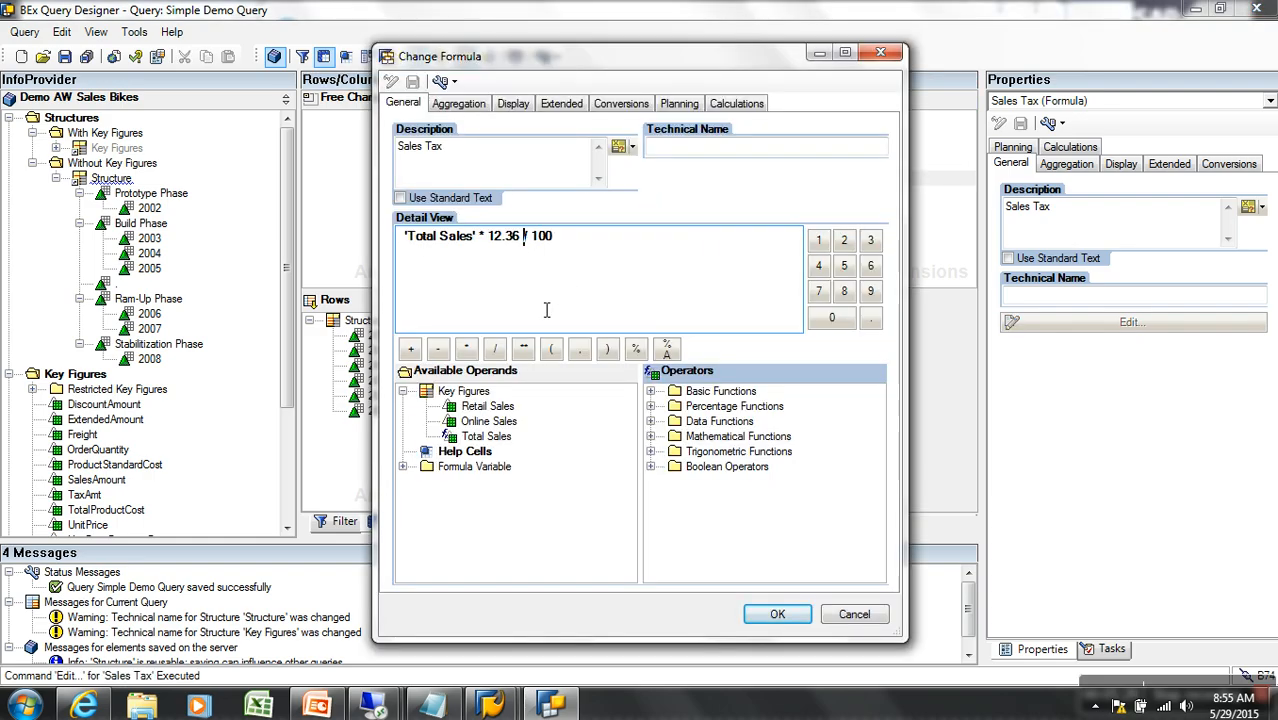
click(606, 348)
click(404, 237)
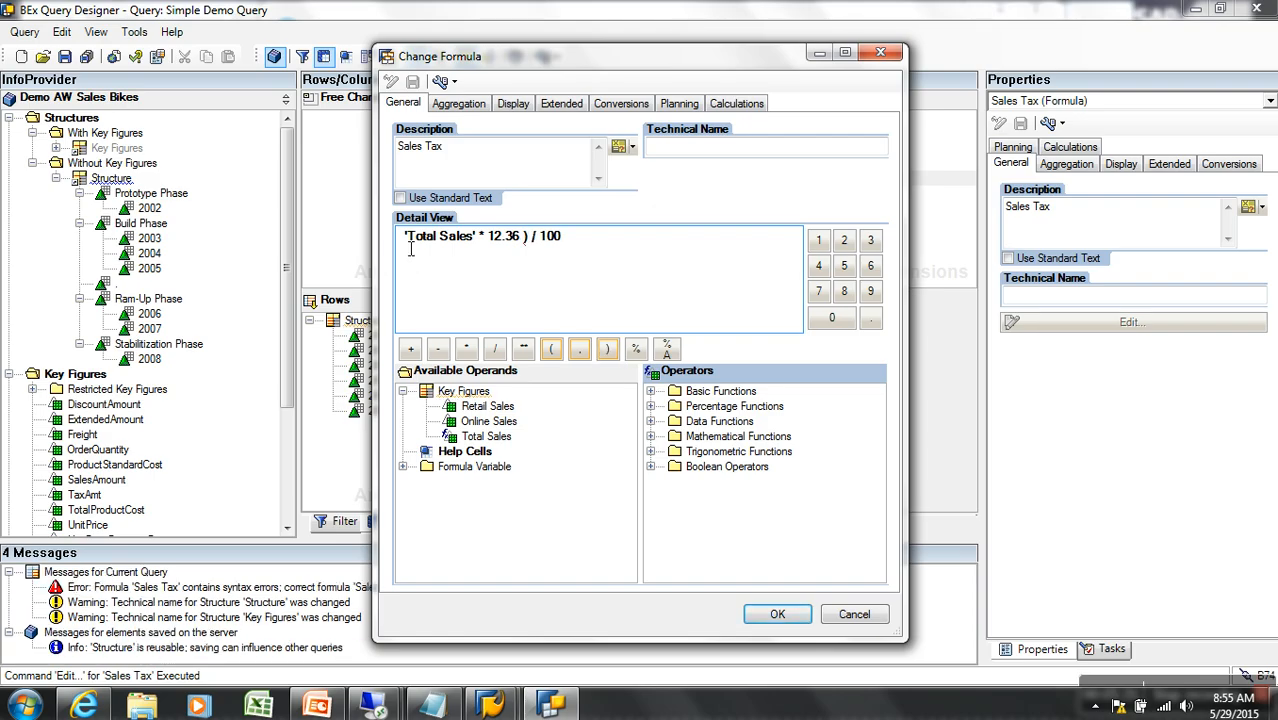
click(551, 348)
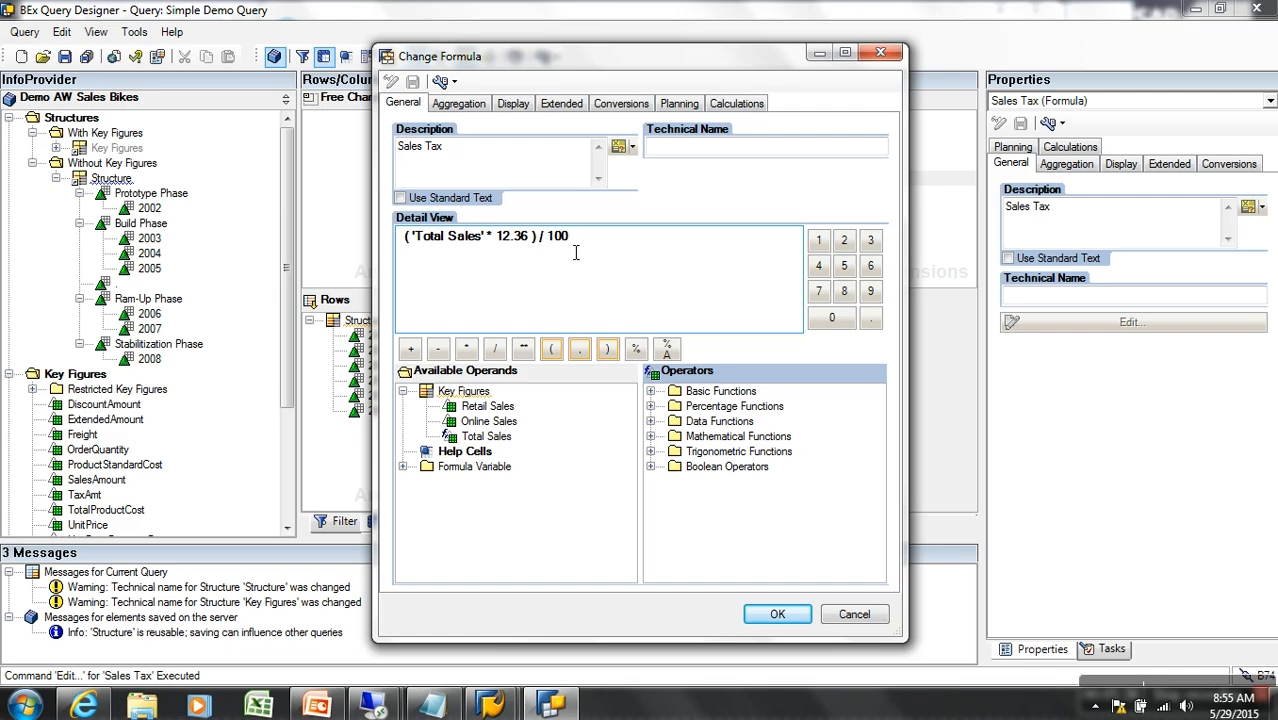
click(775, 614)
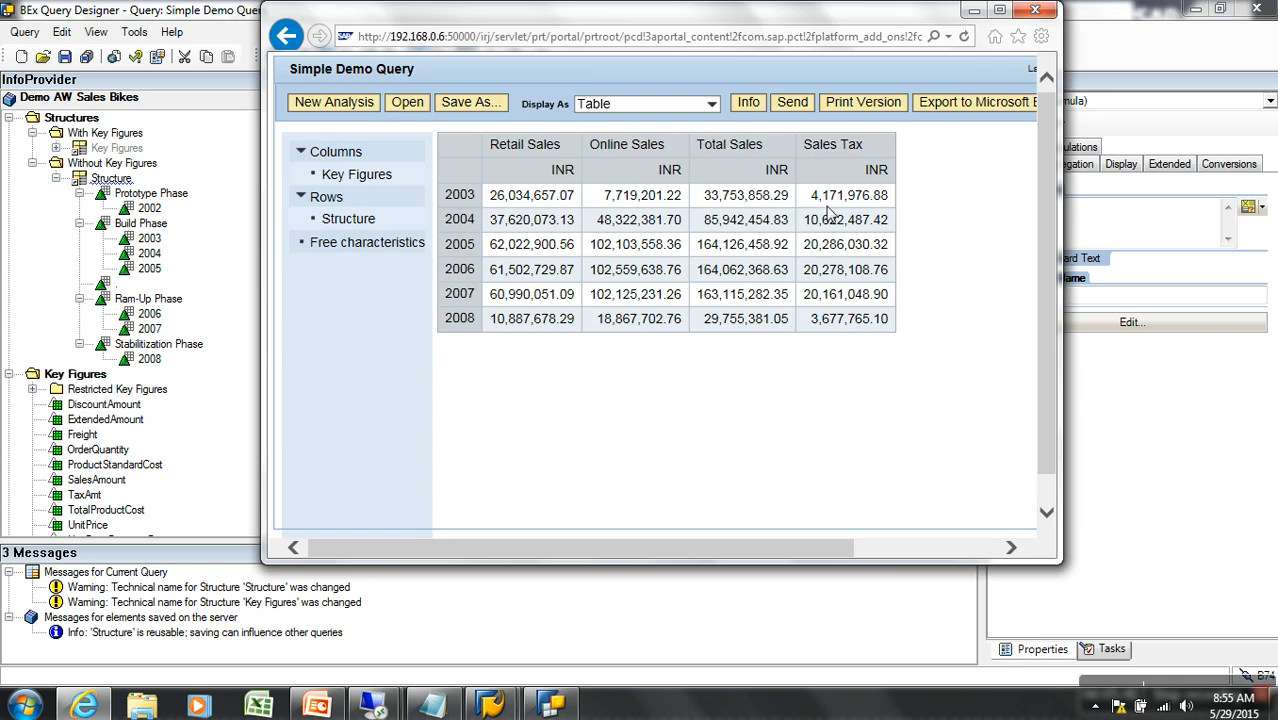
Save Simple Demo Query, refresh its web results, and return to the query definition
key(alt+Tab)
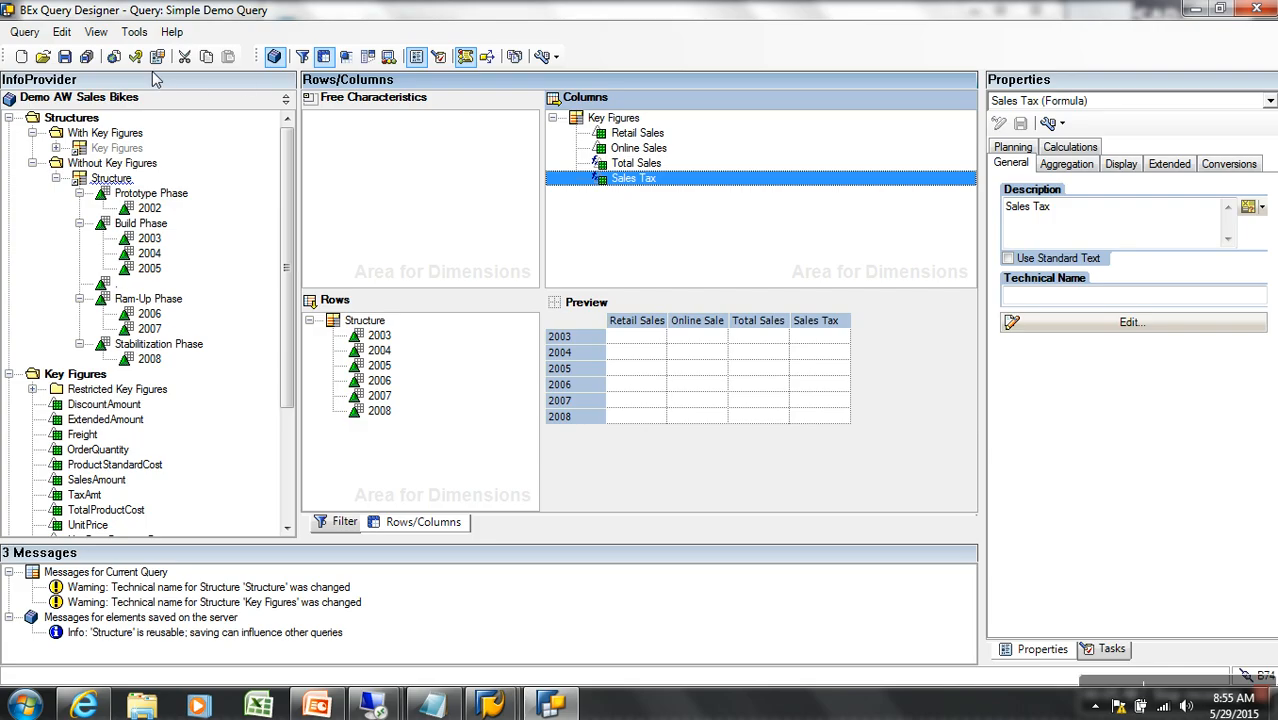
click(86, 57)
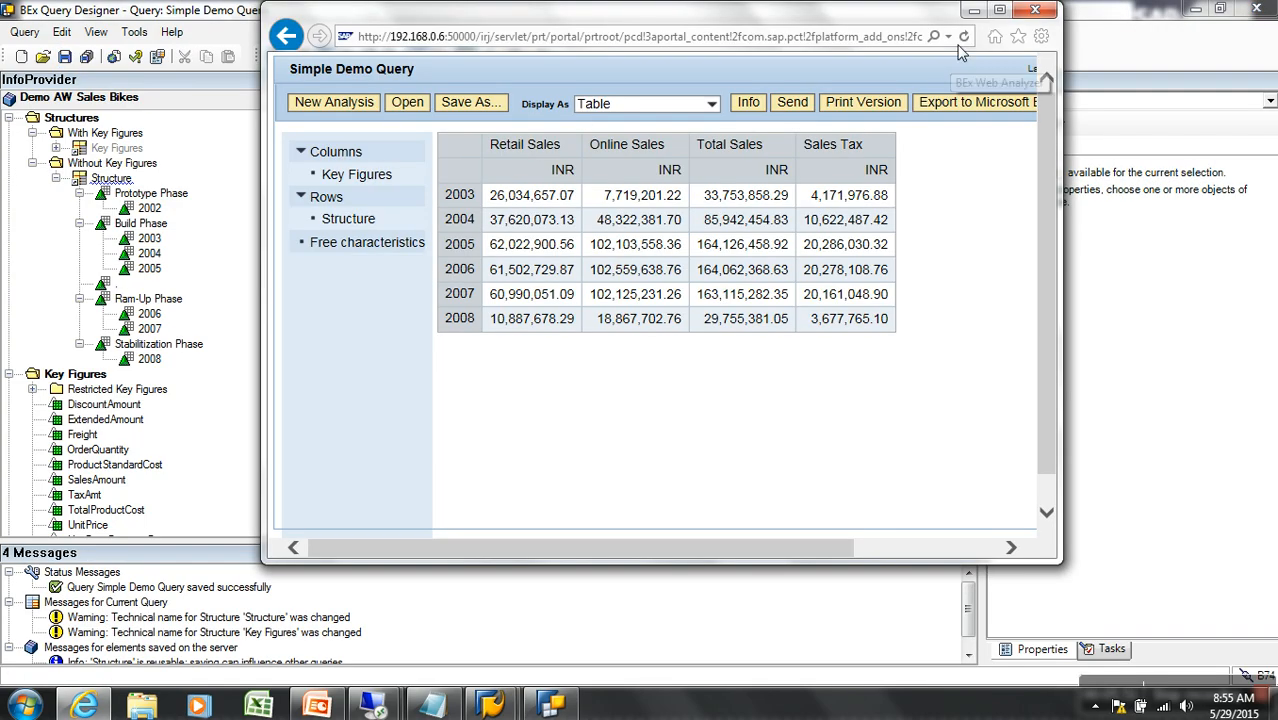
click(964, 37)
click(665, 632)
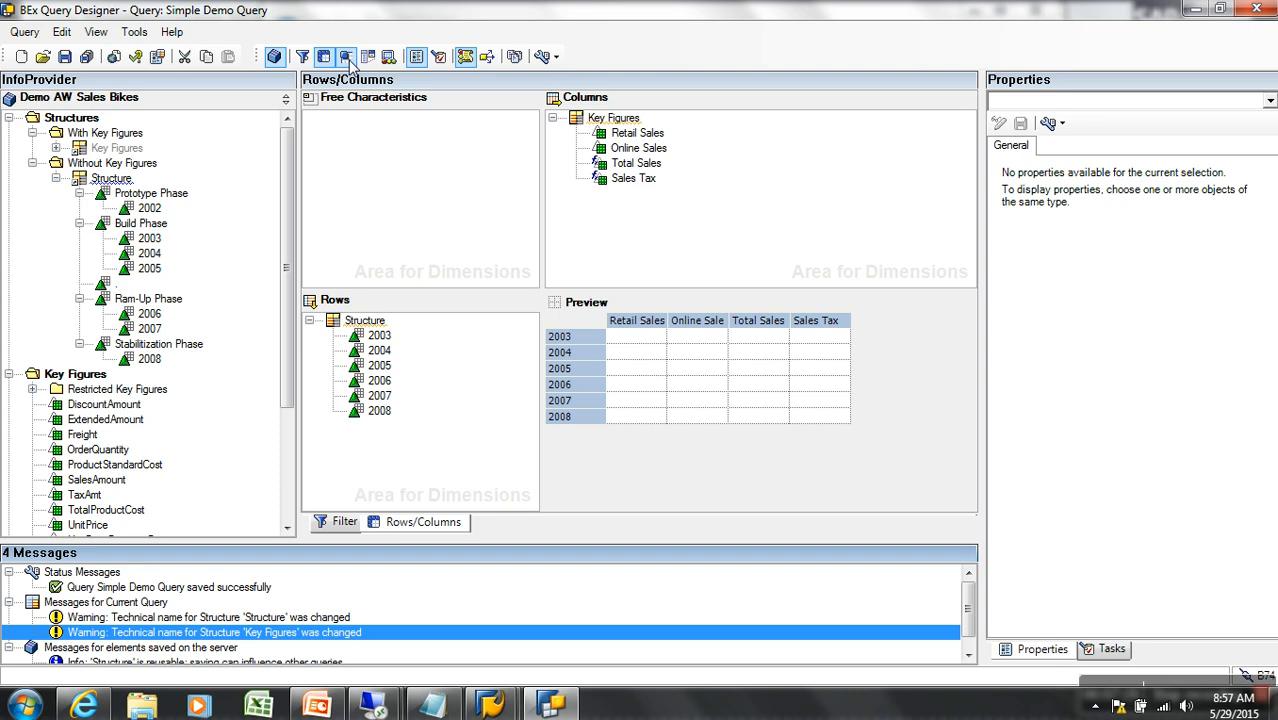
right_click(645, 181)
click(680, 193)
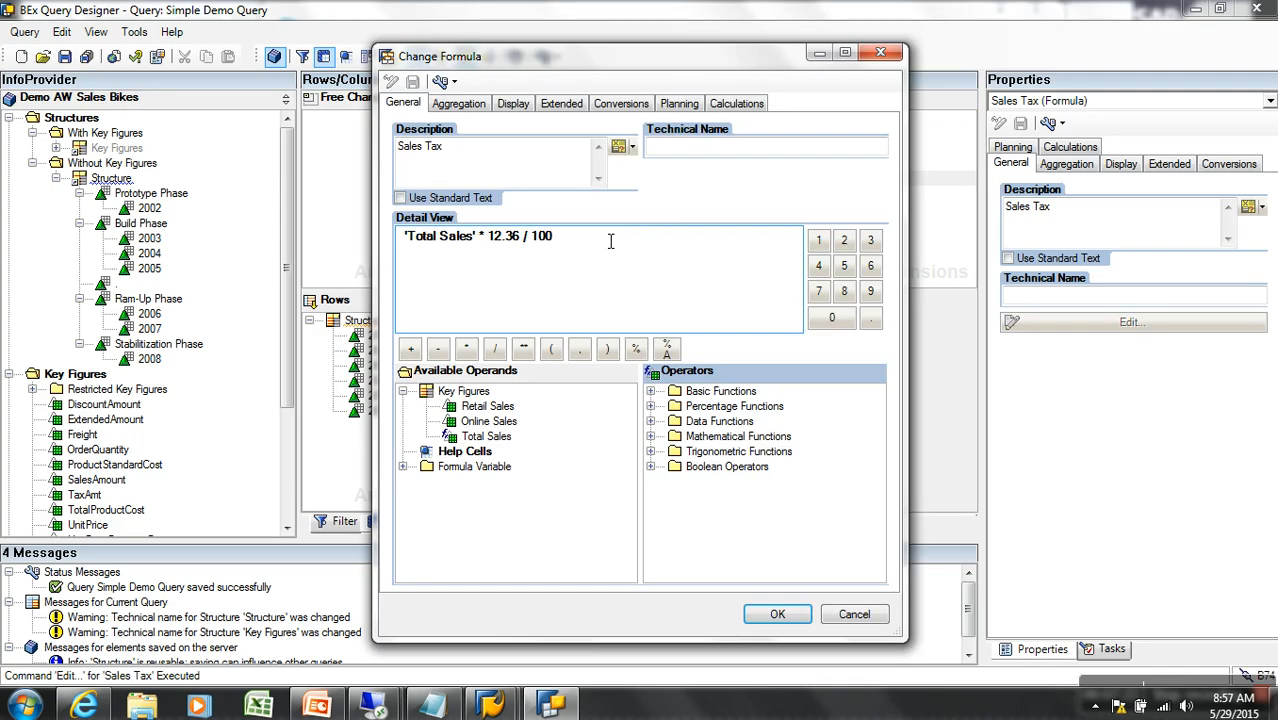
drag(483, 243, 553, 243)
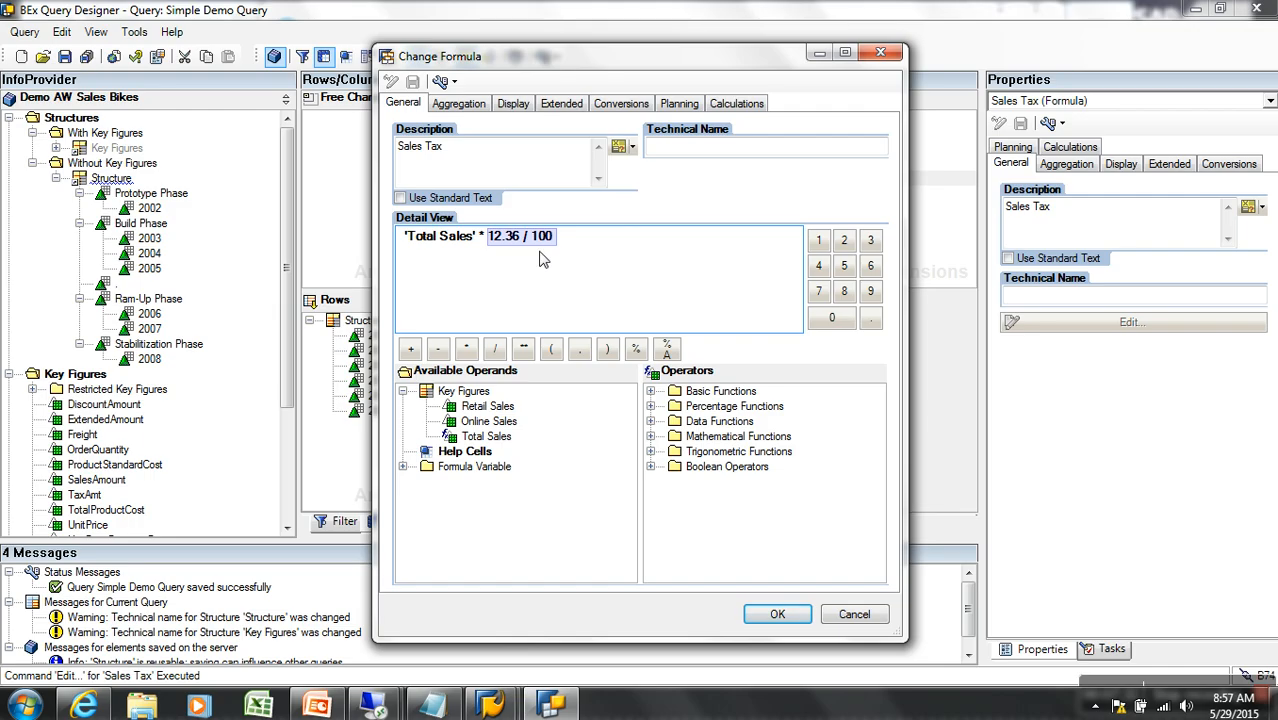
click(767, 614)
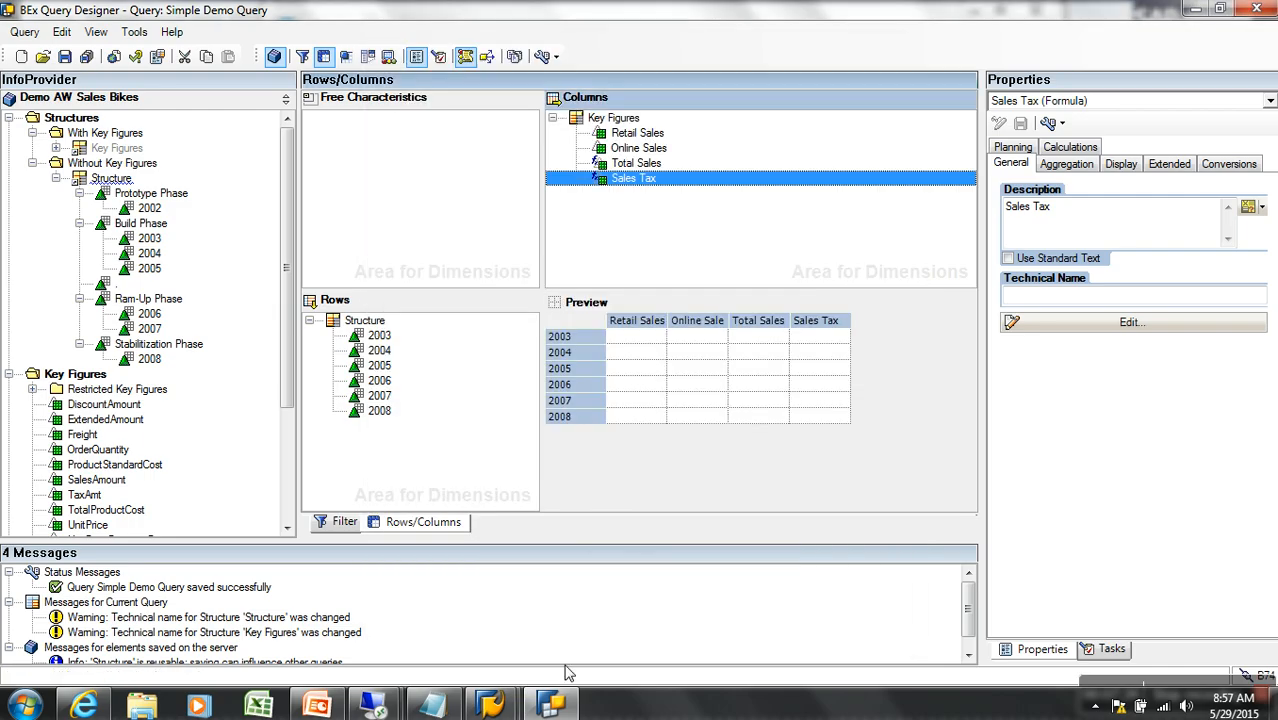
Check the yearly Sales Tax web results, then go back to the Sales Tax formula
click(94, 704)
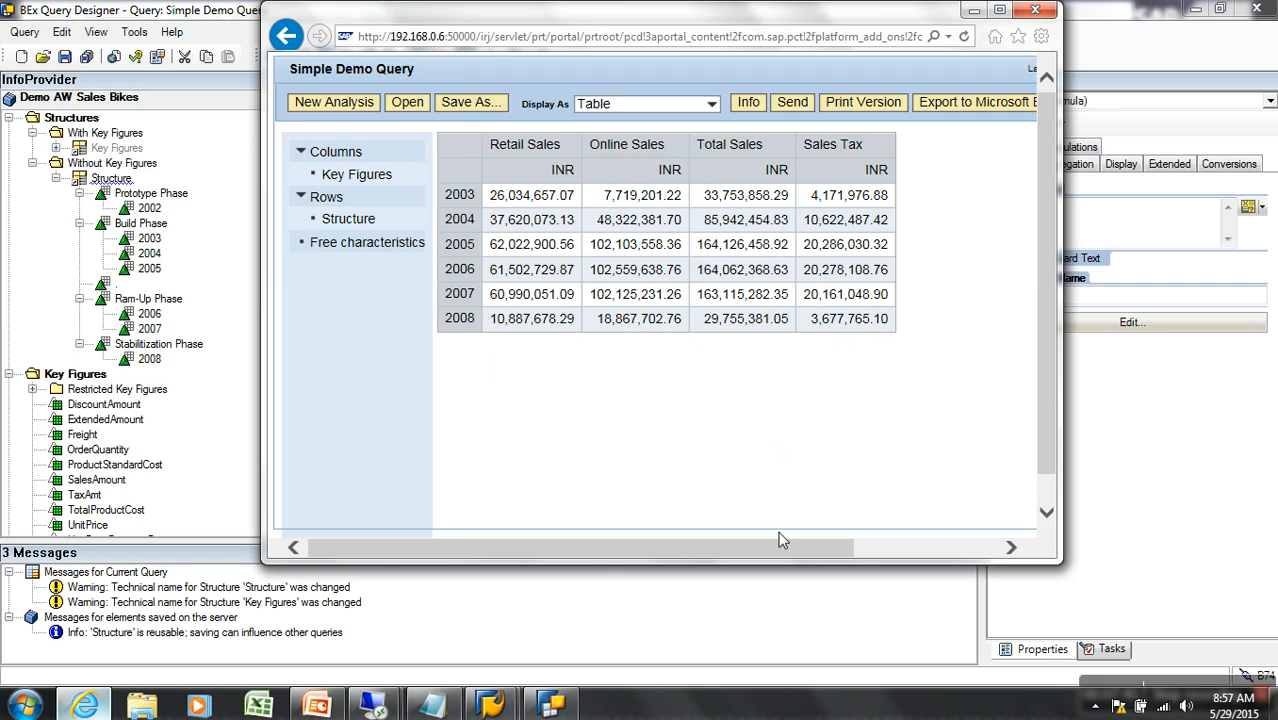
click(799, 587)
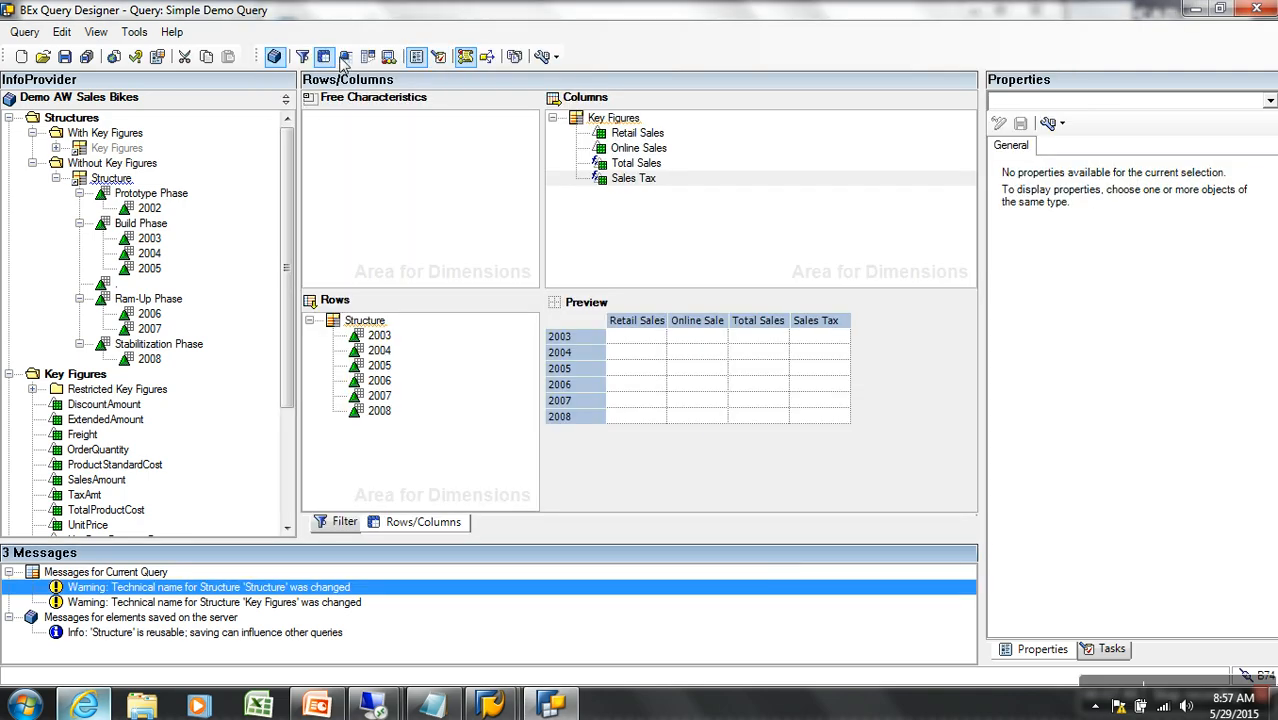
right_click(637, 180)
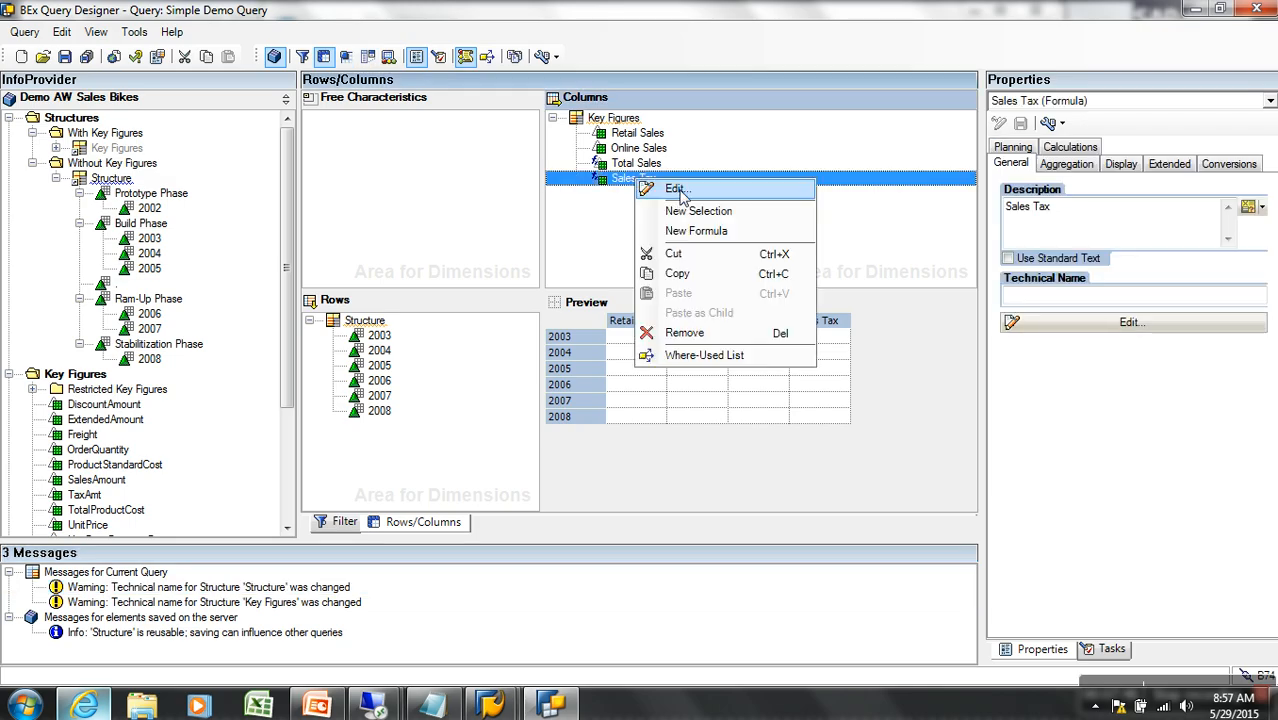
Close the Sales Tax formula without changes and switch to the Cells definition grid
click(676, 188)
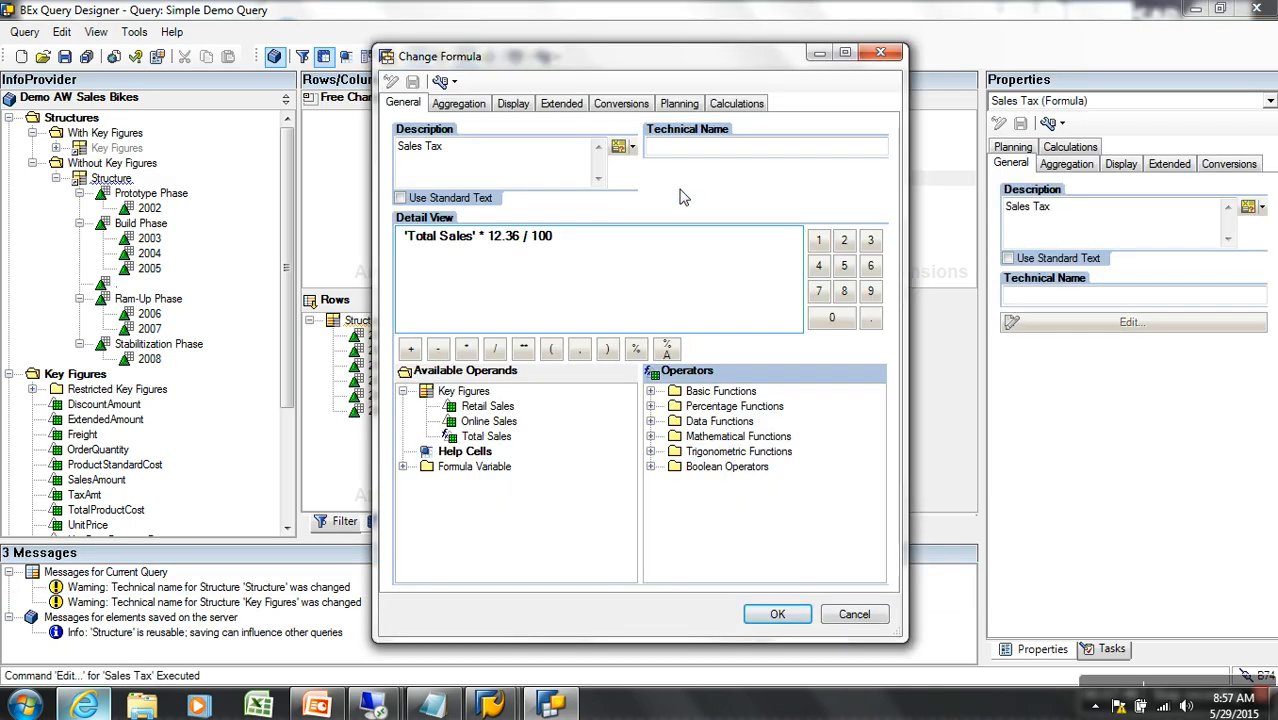
click(852, 614)
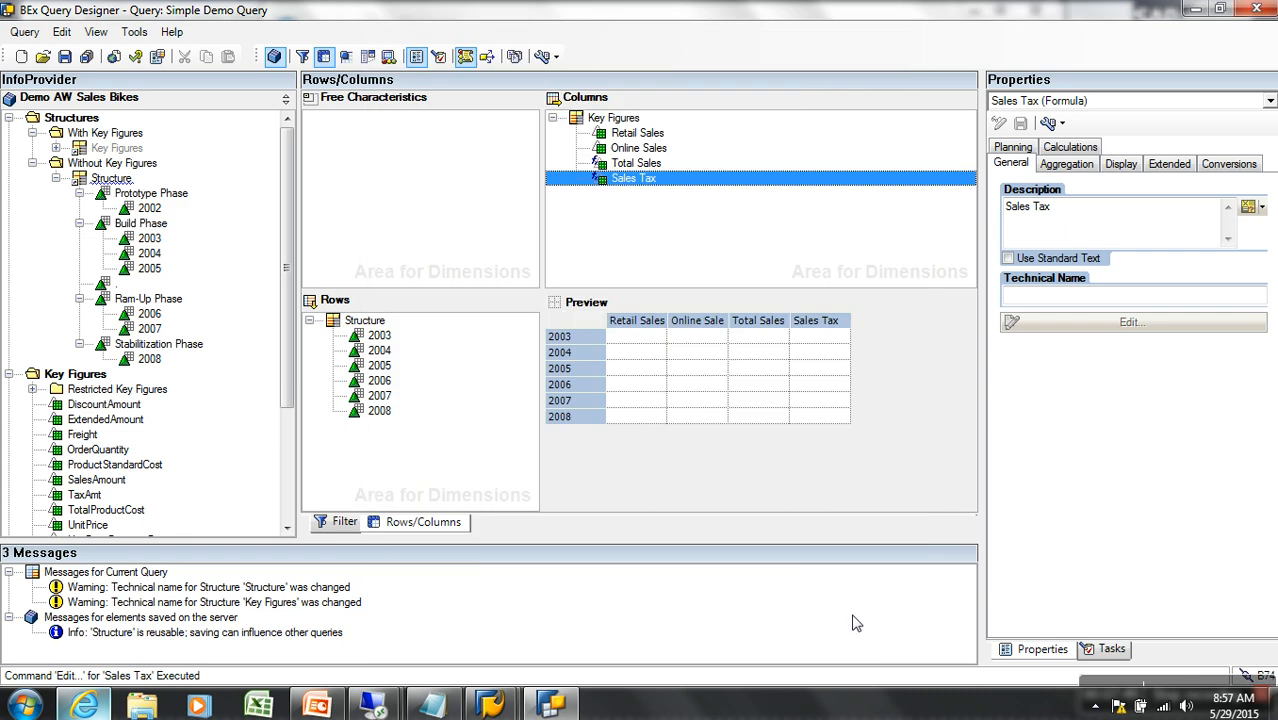
click(346, 57)
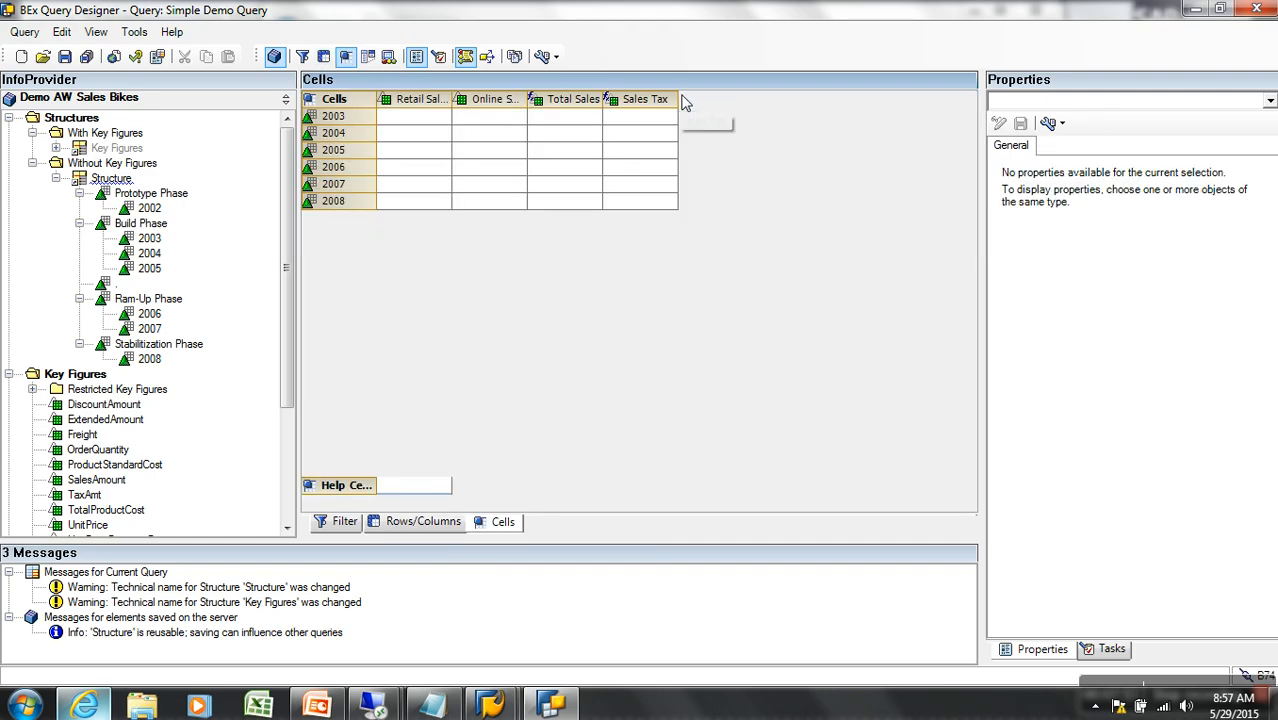
Widen the Sales Tax and Total Sales grid columns and select their 2003 cells
drag(678, 104, 814, 105)
drag(618, 118, 681, 116)
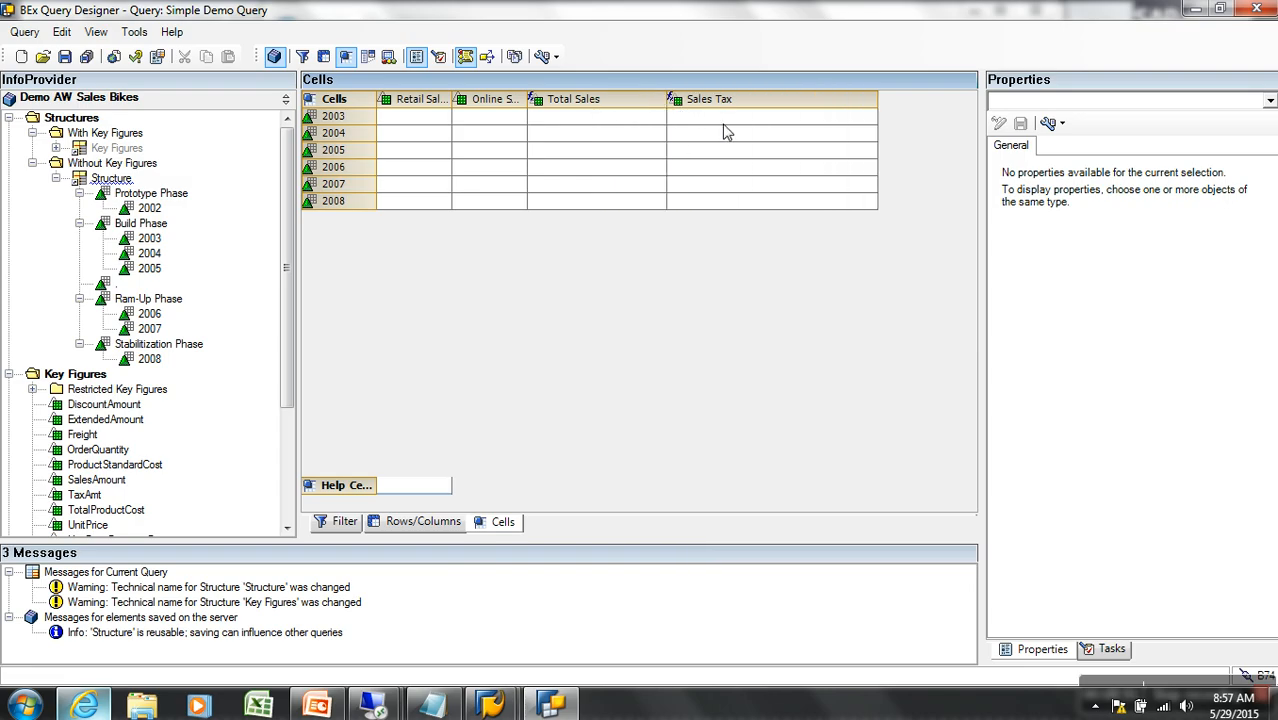
click(722, 118)
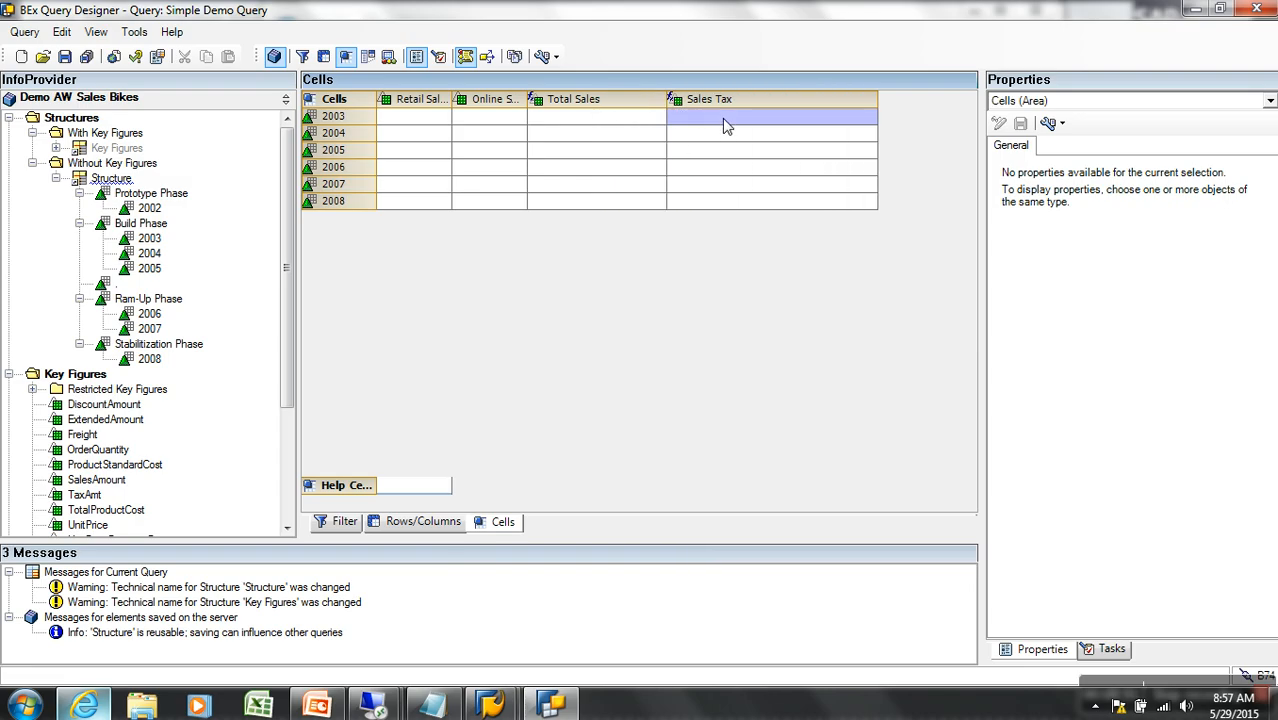
click(603, 118)
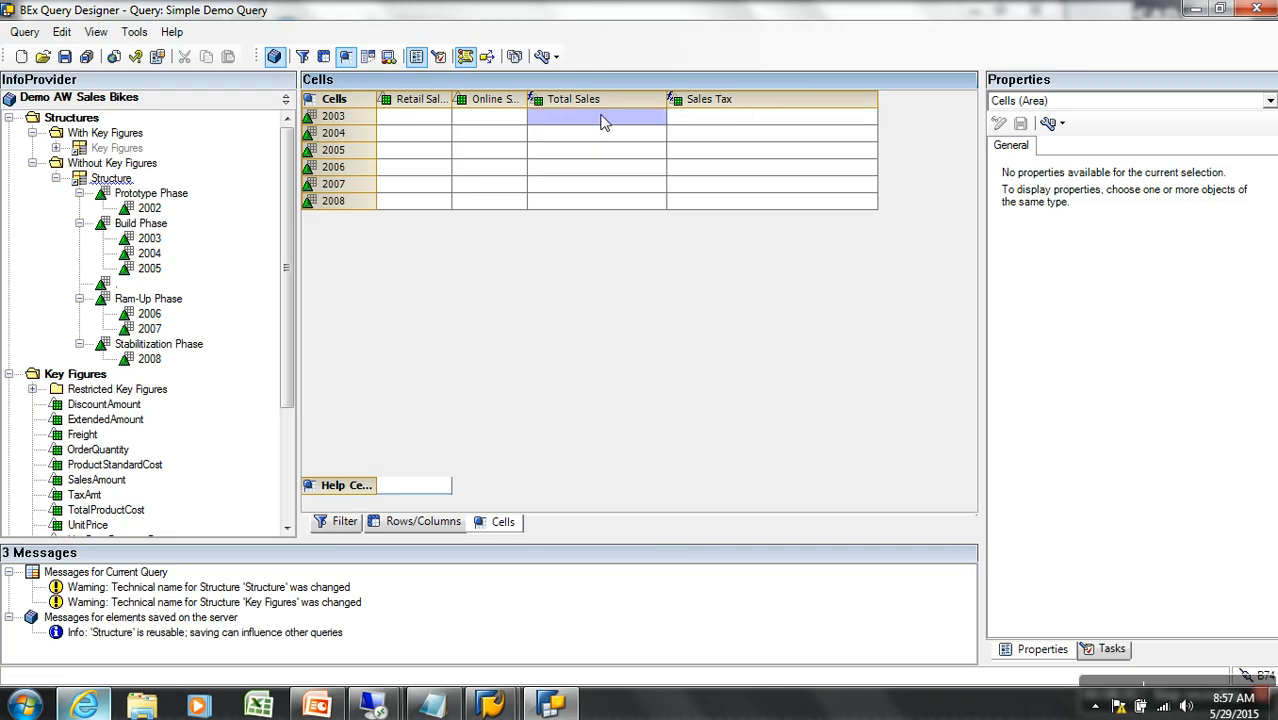
click(740, 122)
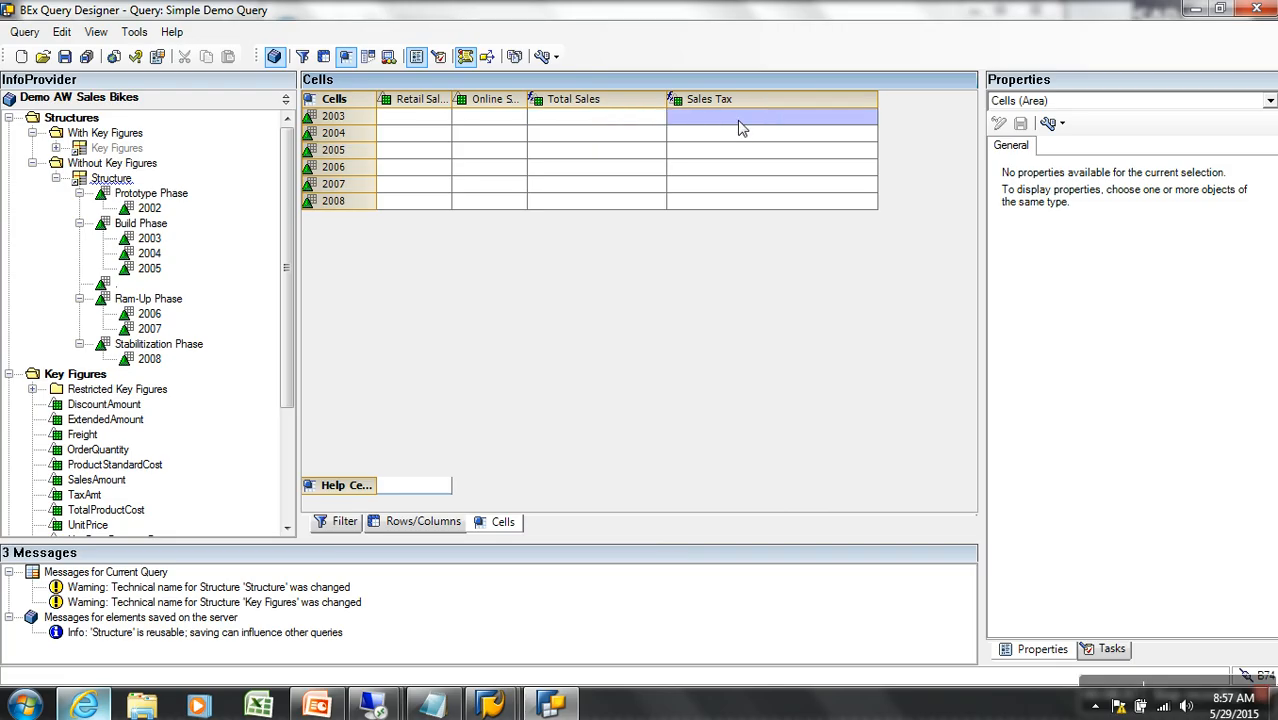
click(608, 118)
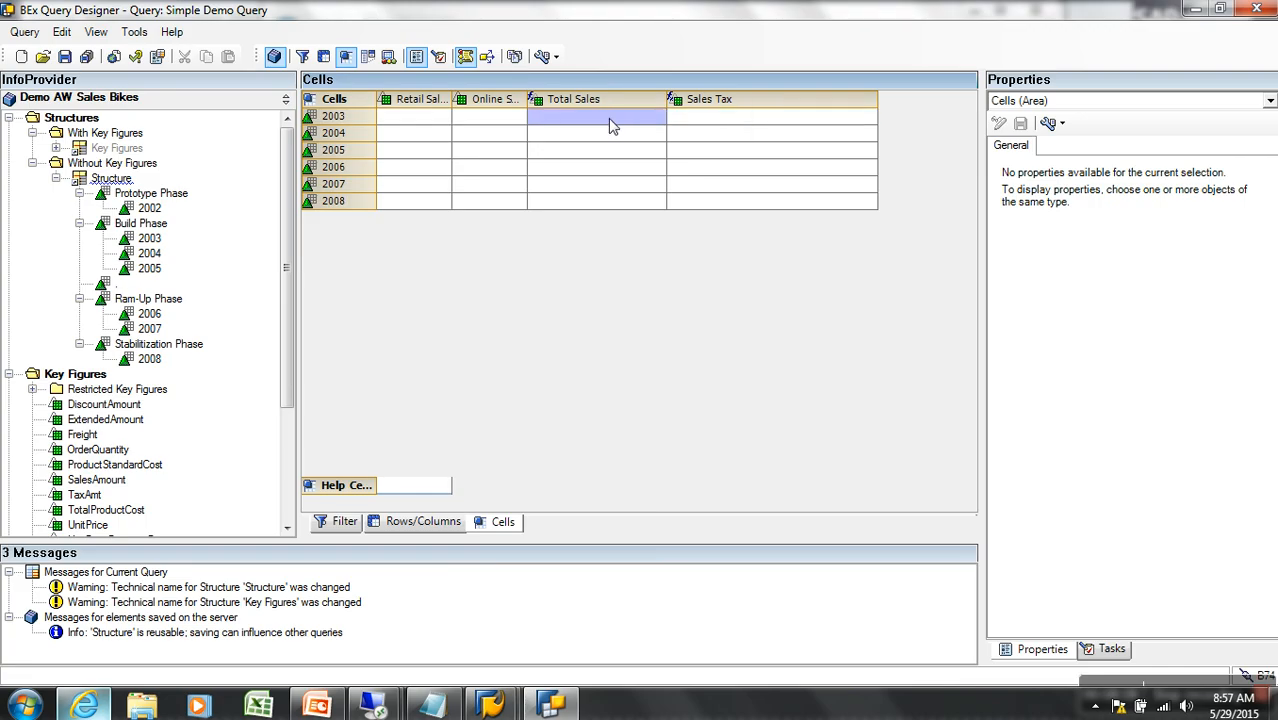
Make Total Sales/2003 a cell reference and Sales Tax/2003 a new formula cell
right_click(608, 118)
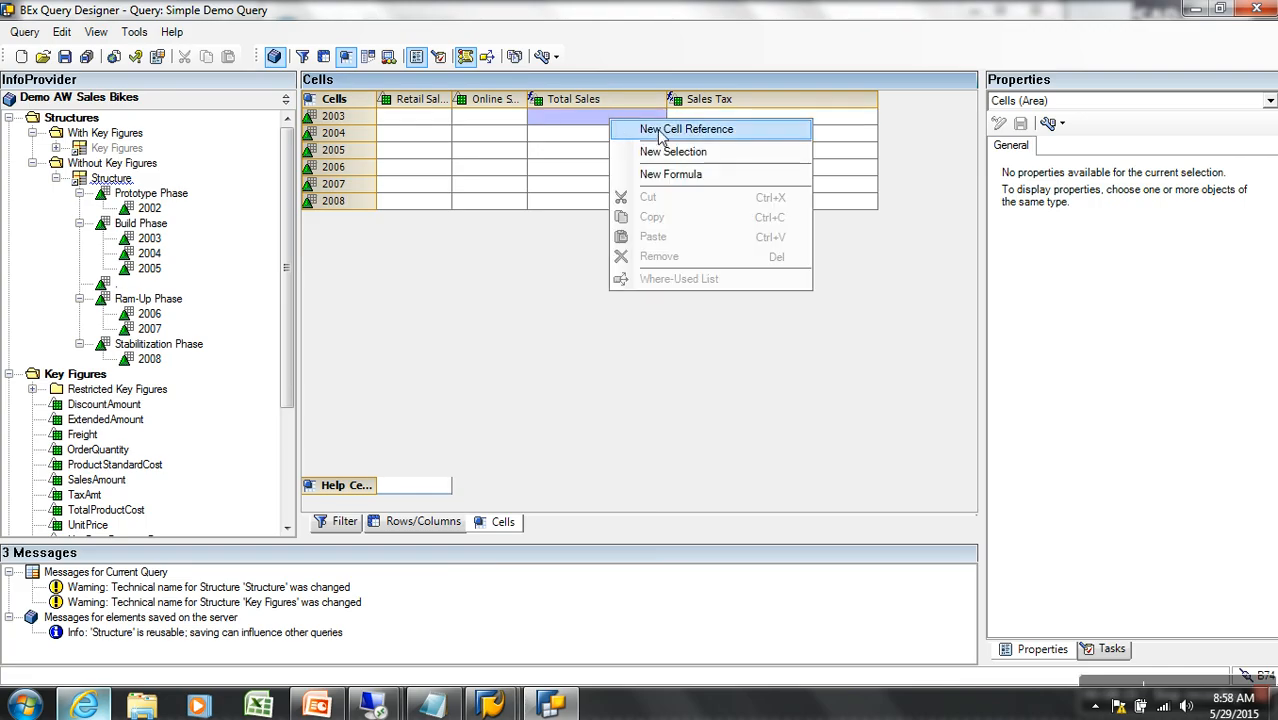
click(660, 137)
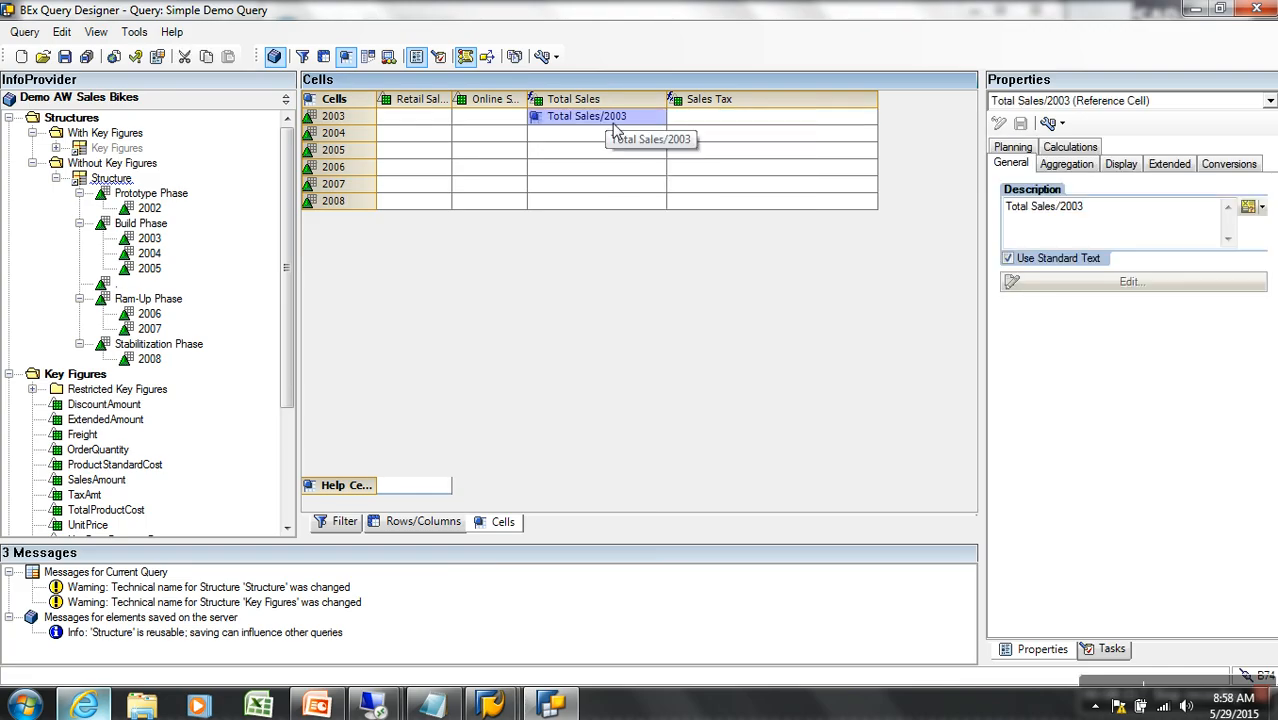
right_click(745, 122)
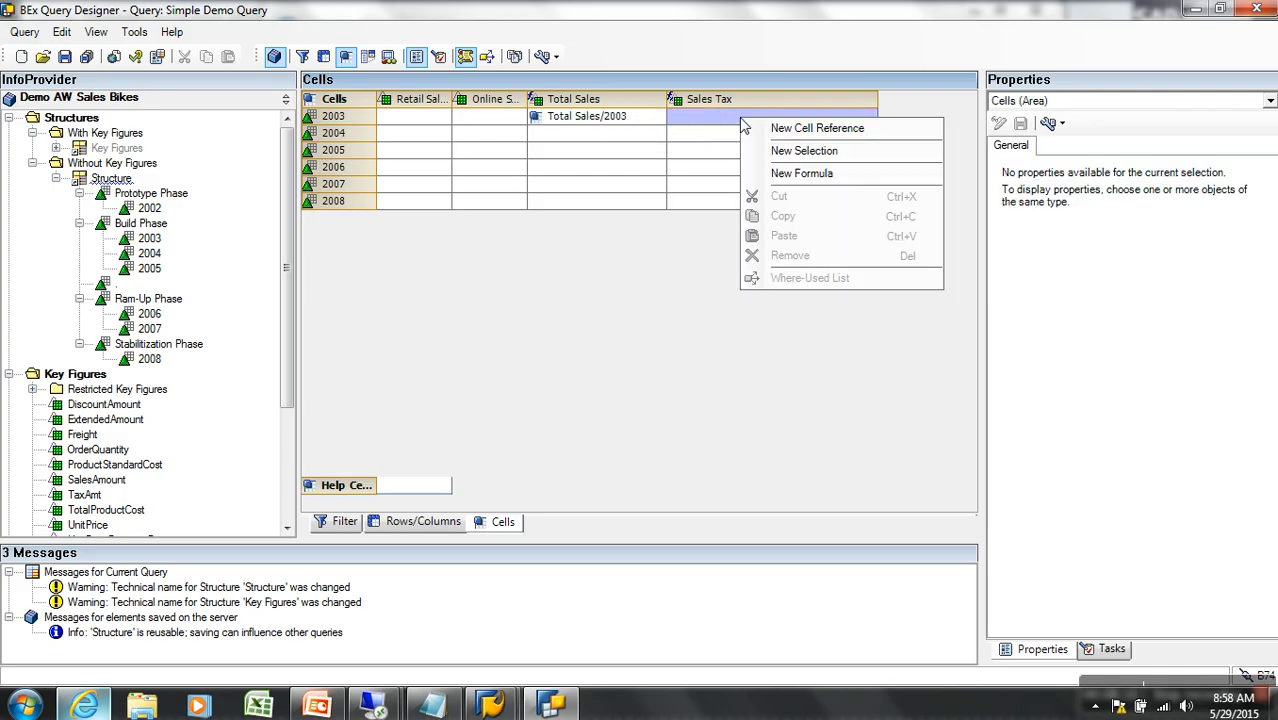
click(801, 173)
right_click(735, 125)
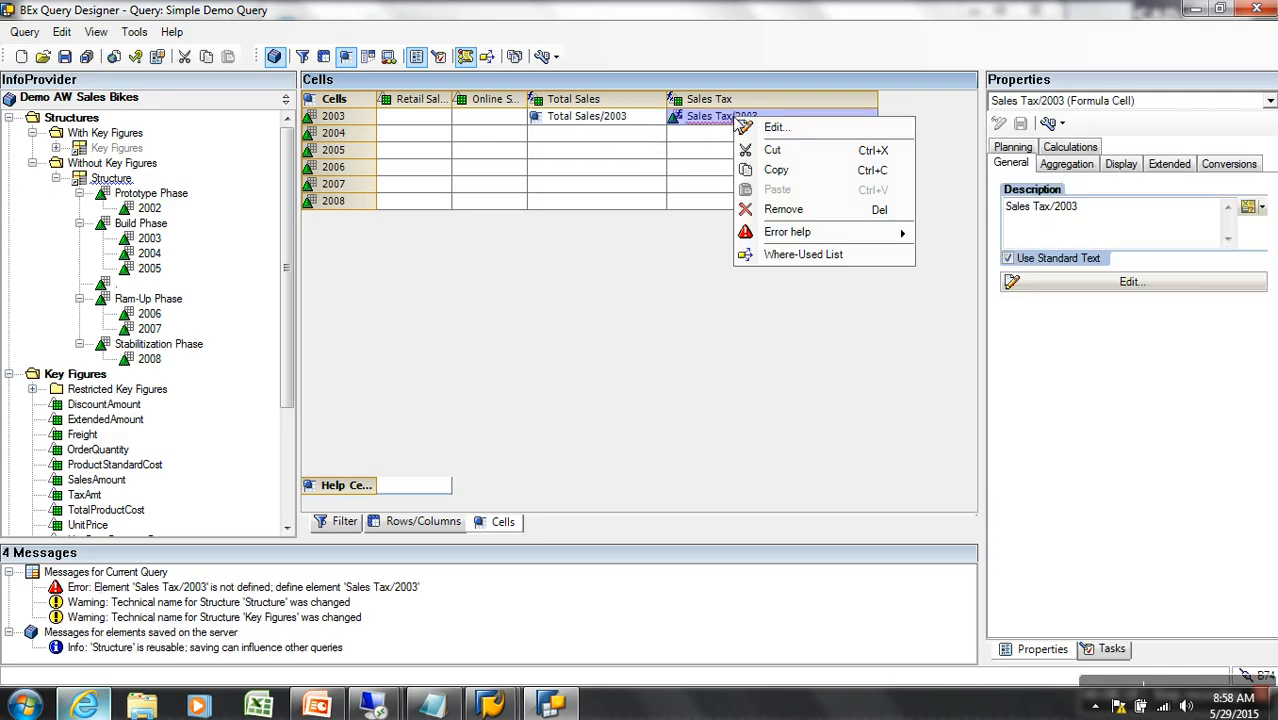
click(745, 130)
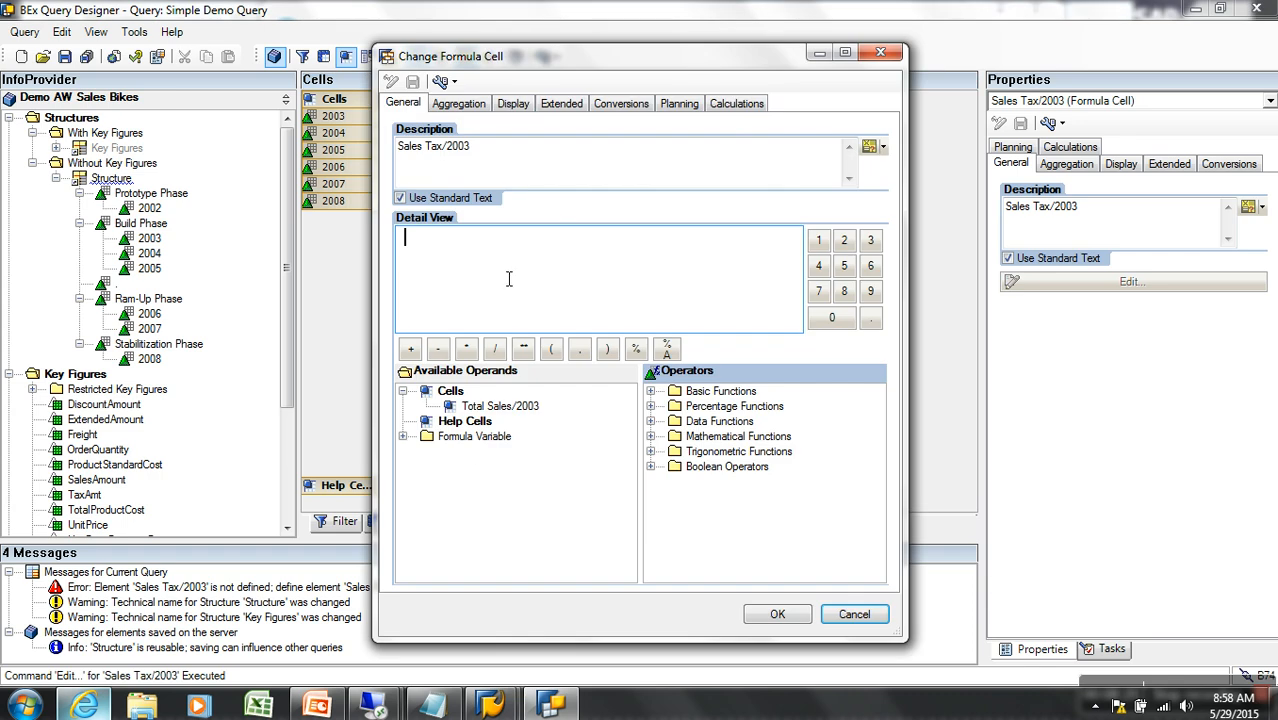
Define the Sales Tax/2003 formula as 'Total Sales/2003' * 10.36 / 100
click(497, 407)
double_click(497, 407)
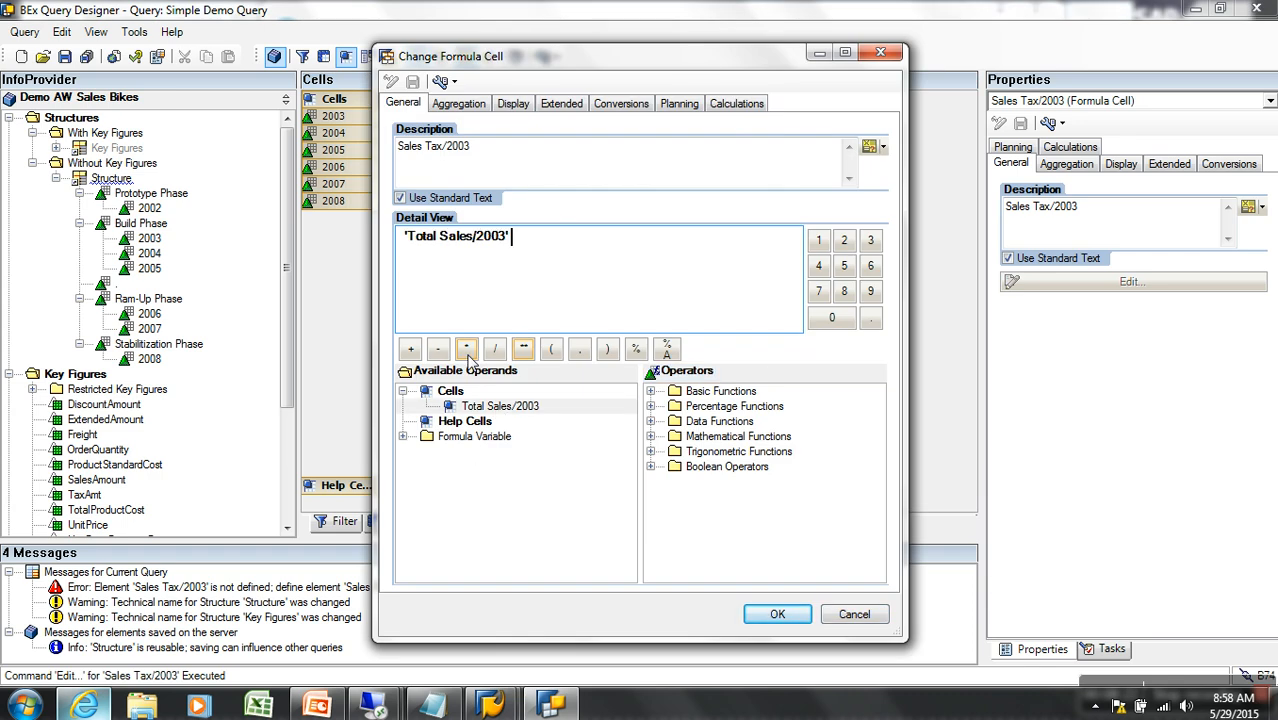
click(466, 348)
click(831, 317)
click(871, 317)
click(870, 240)
click(870, 265)
click(494, 348)
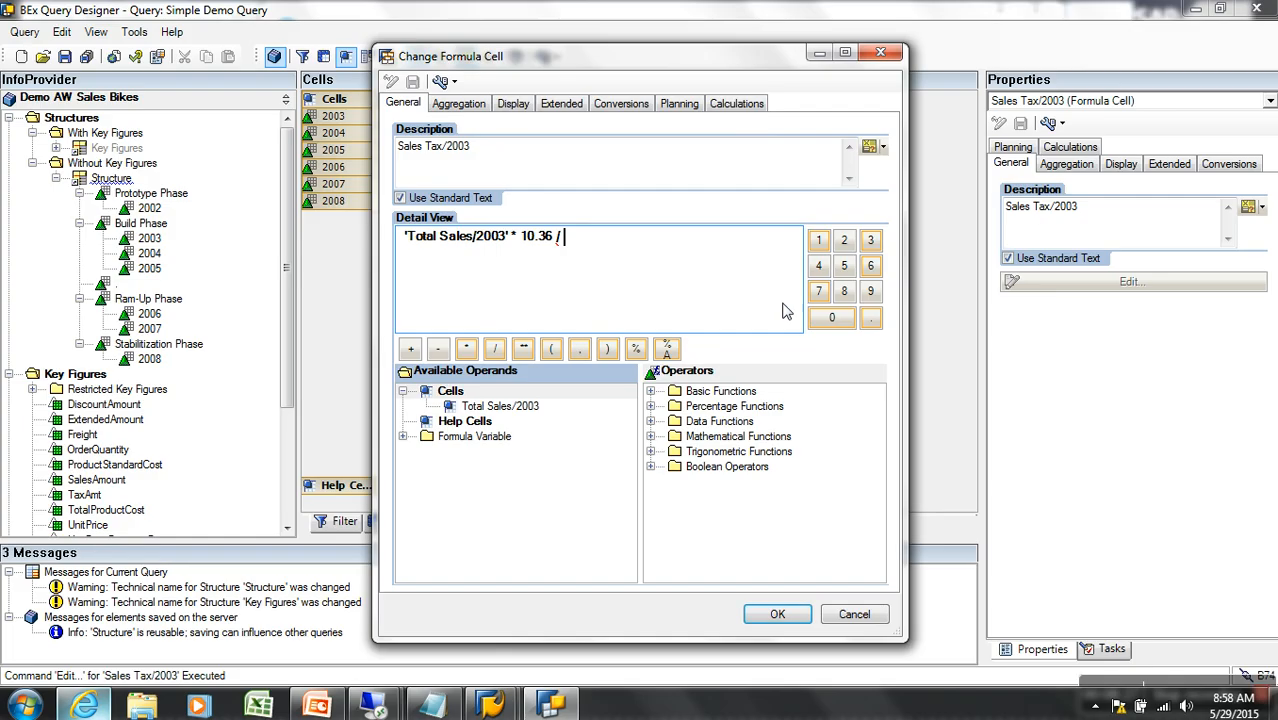
click(818, 240)
click(828, 317)
click(828, 317)
click(777, 613)
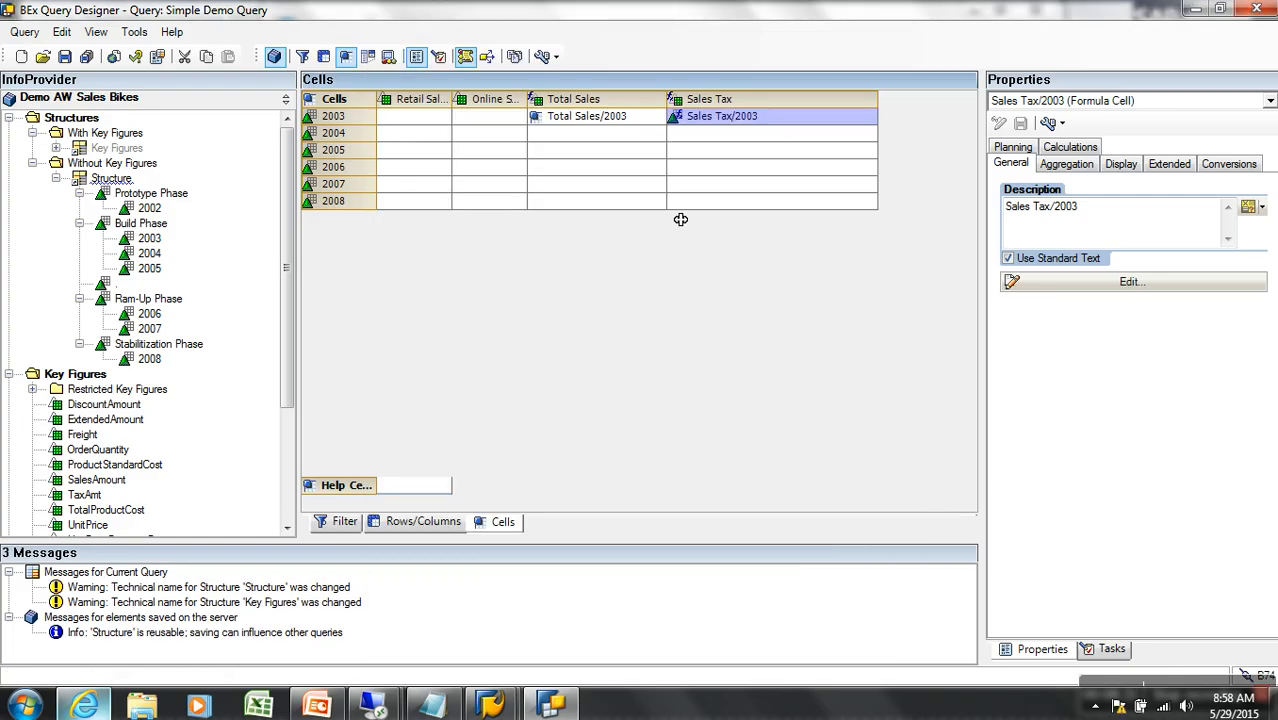
Make Total Sales/2005 a cell reference and Sales Tax/2005 a new formula cell
click(595, 160)
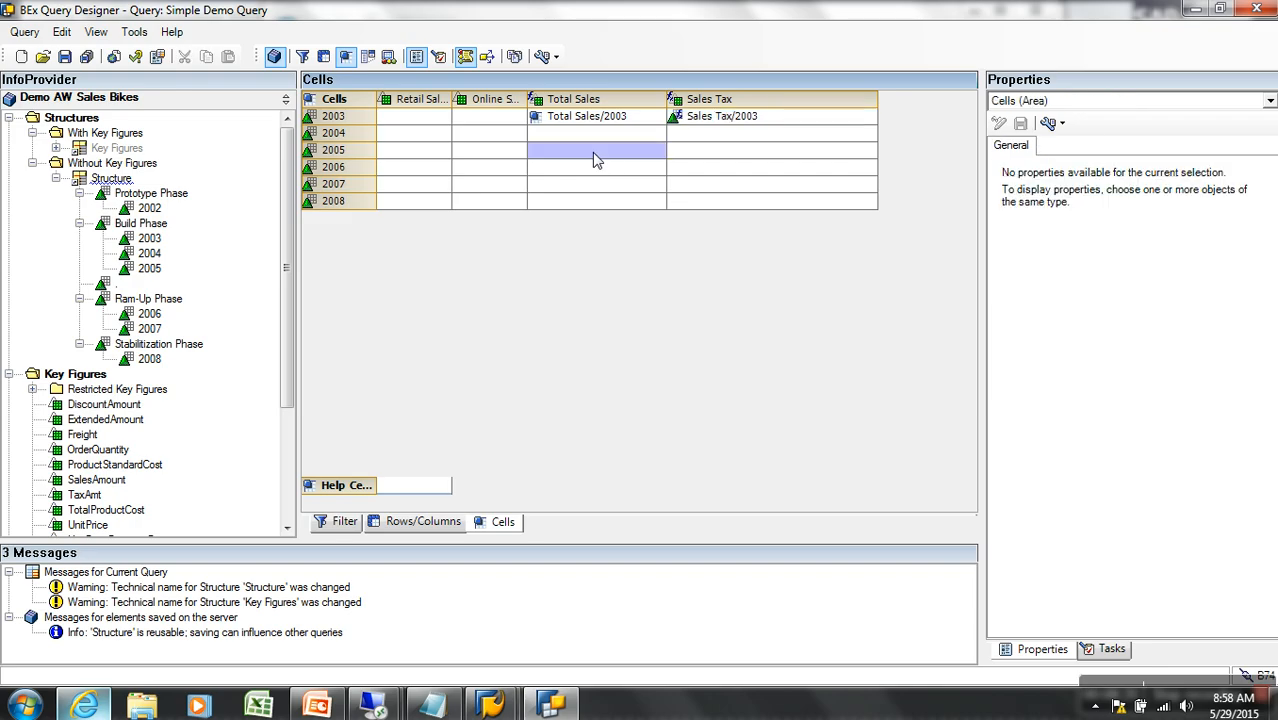
right_click(593, 155)
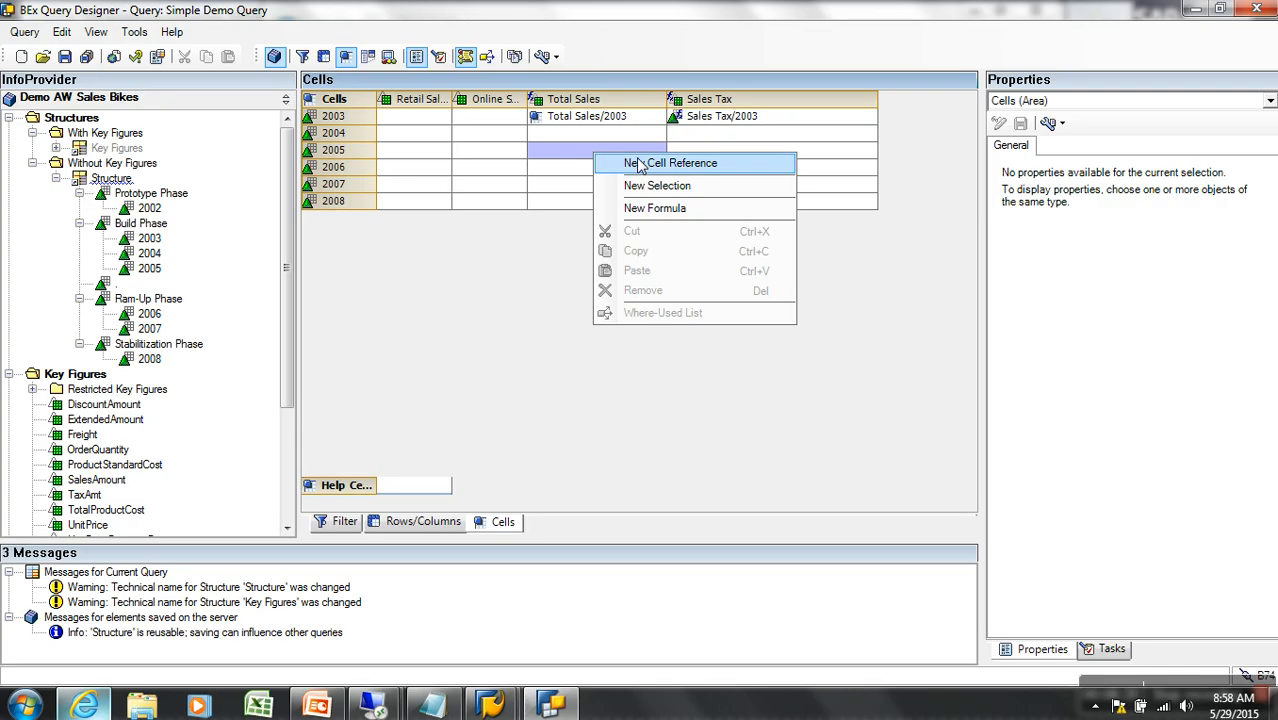
click(637, 163)
click(727, 151)
right_click(727, 150)
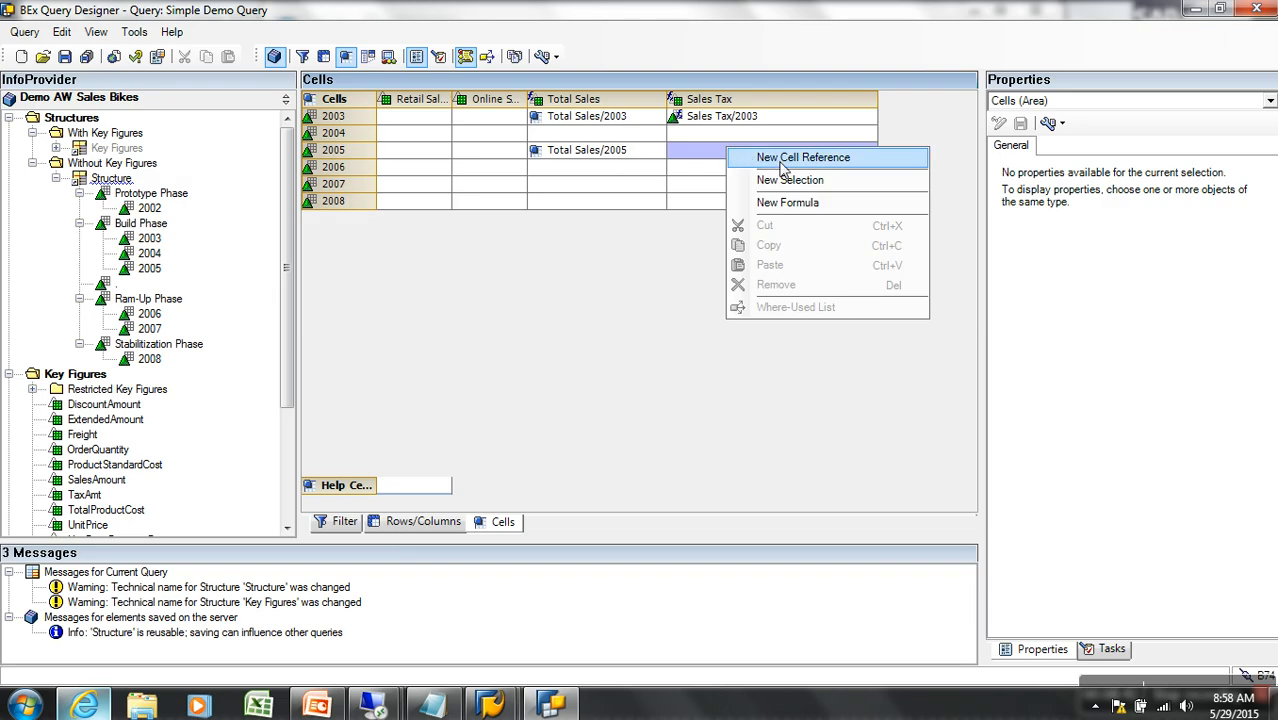
click(797, 204)
right_click(733, 154)
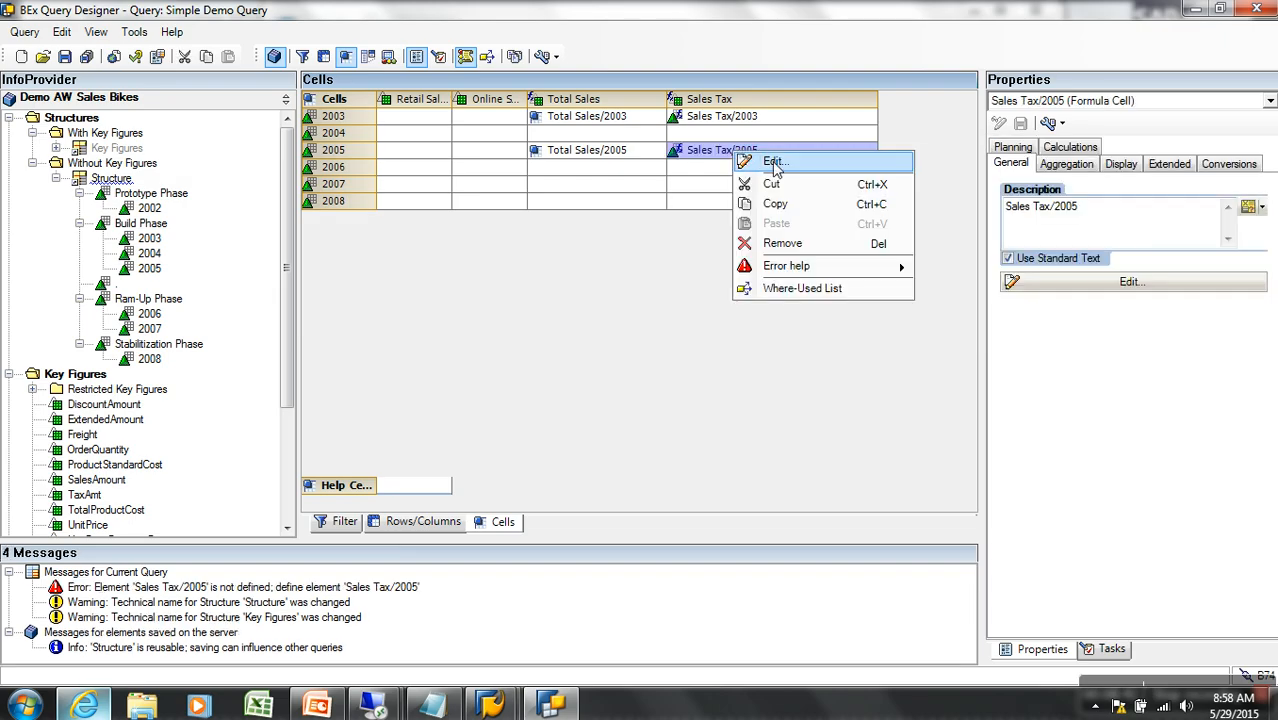
click(774, 163)
Define the Sales Tax/2005 formula as 'Total Sales/2005' * 8.36 / 100
double_click(495, 436)
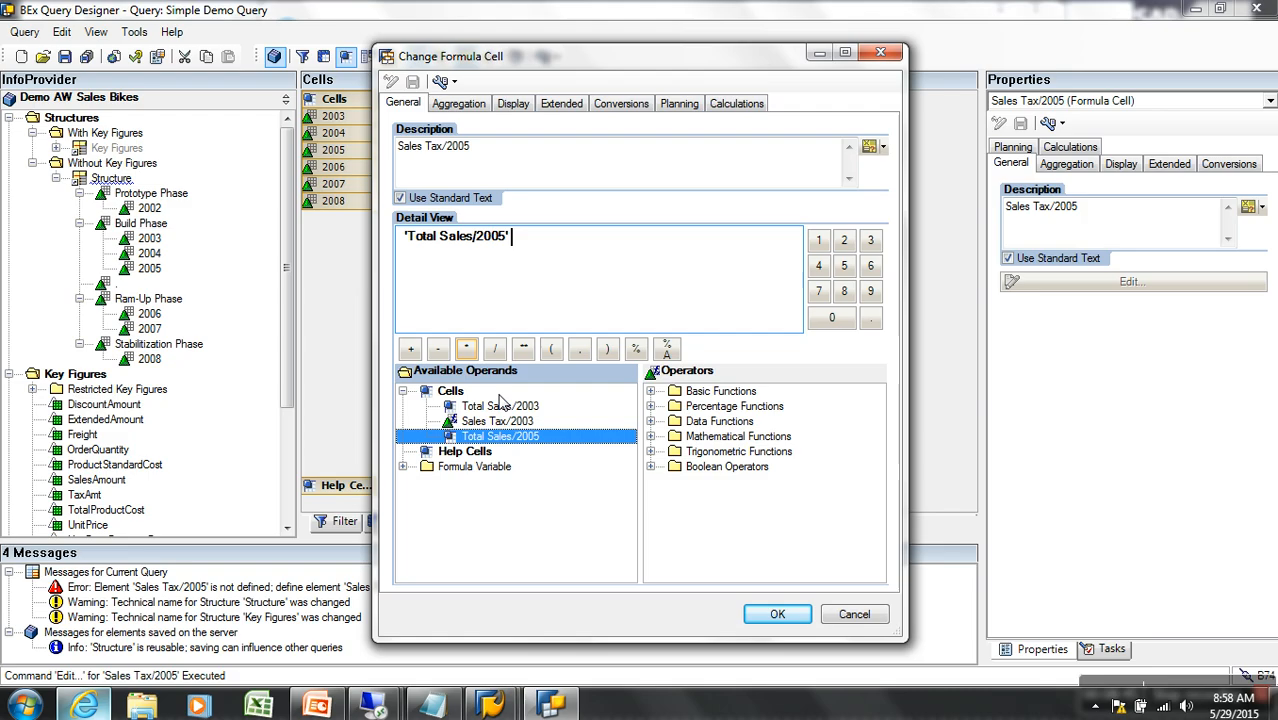
click(466, 348)
click(845, 292)
click(871, 318)
click(870, 241)
click(870, 266)
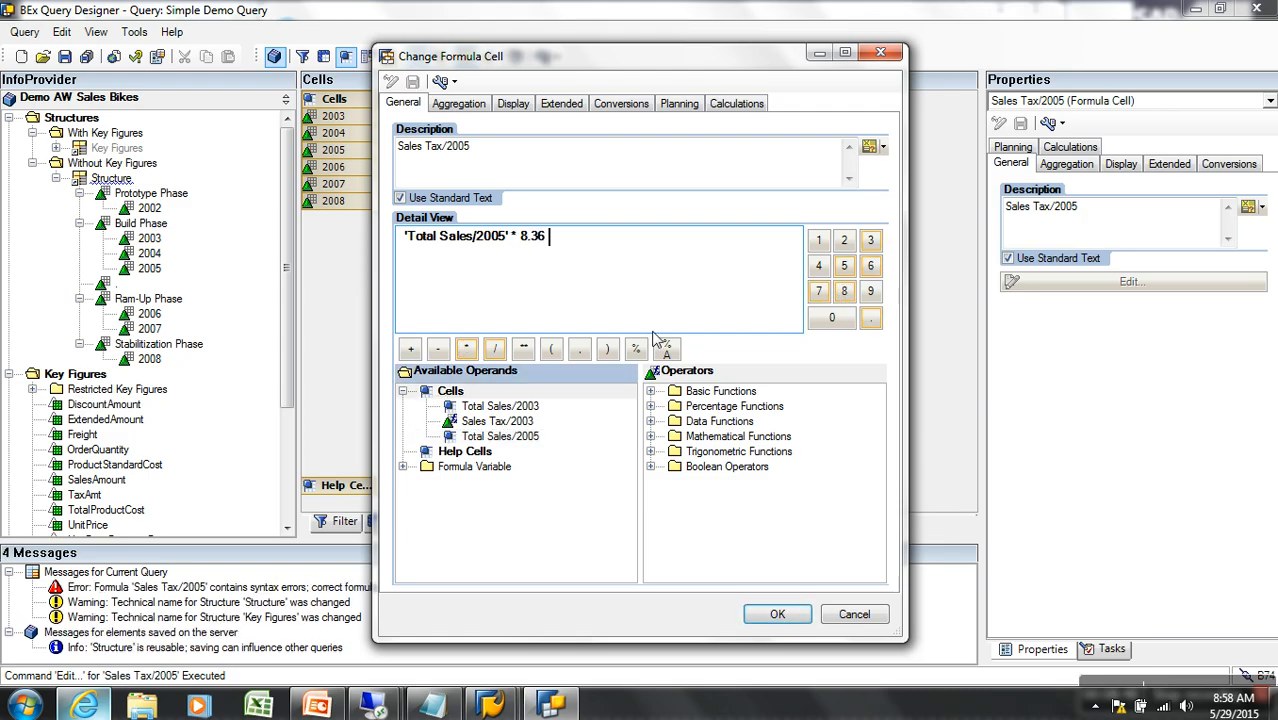
click(494, 348)
click(818, 243)
click(831, 318)
click(831, 318)
click(777, 614)
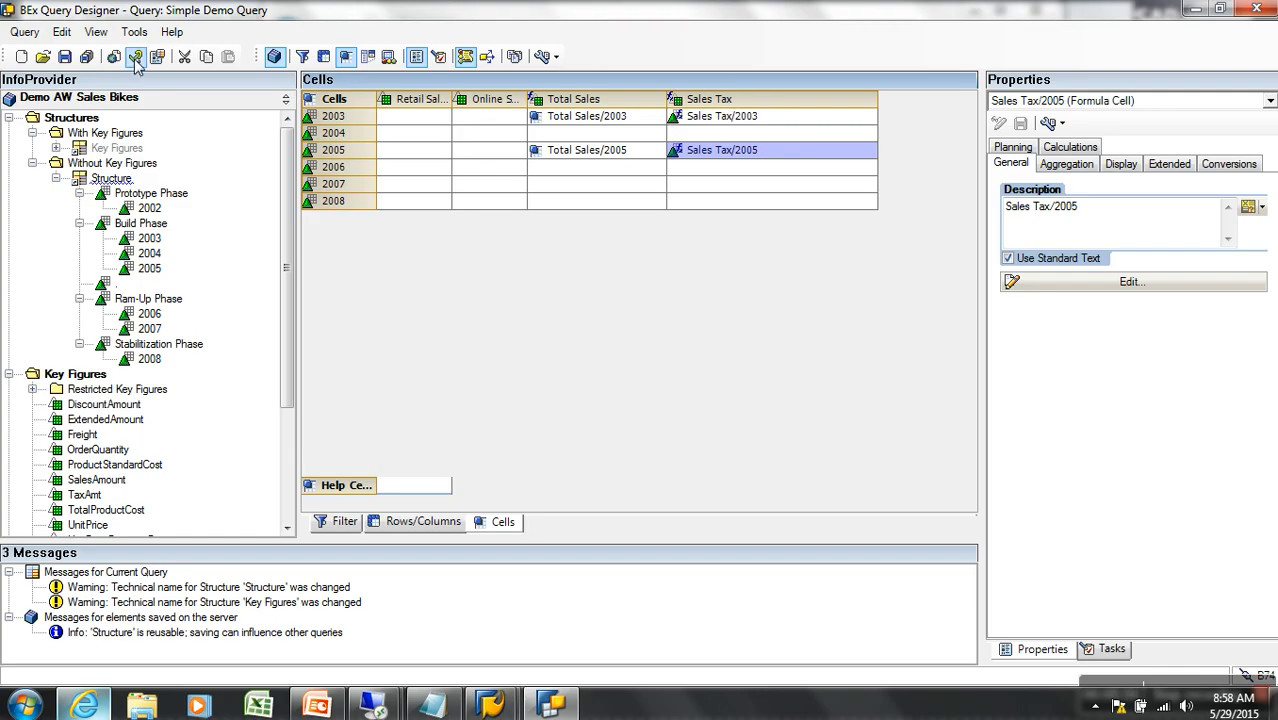
Save Simple Demo Query and bring its web results window to the front
click(65, 57)
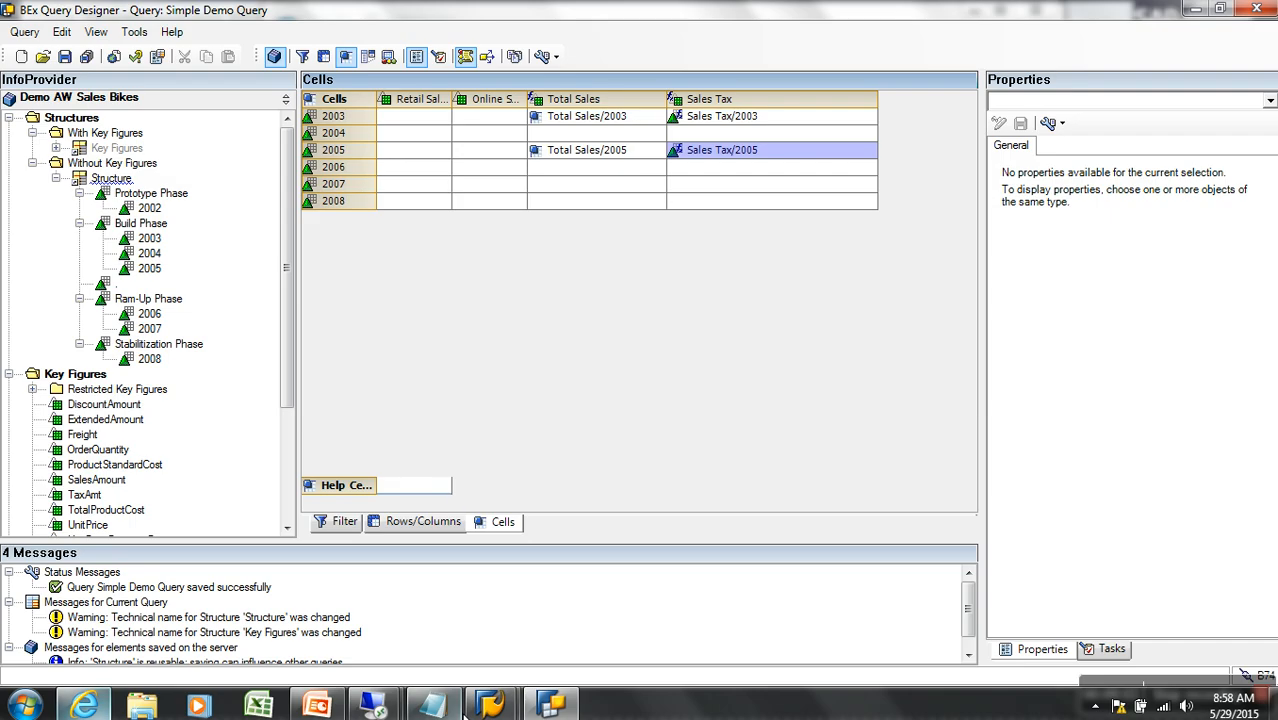
click(92, 702)
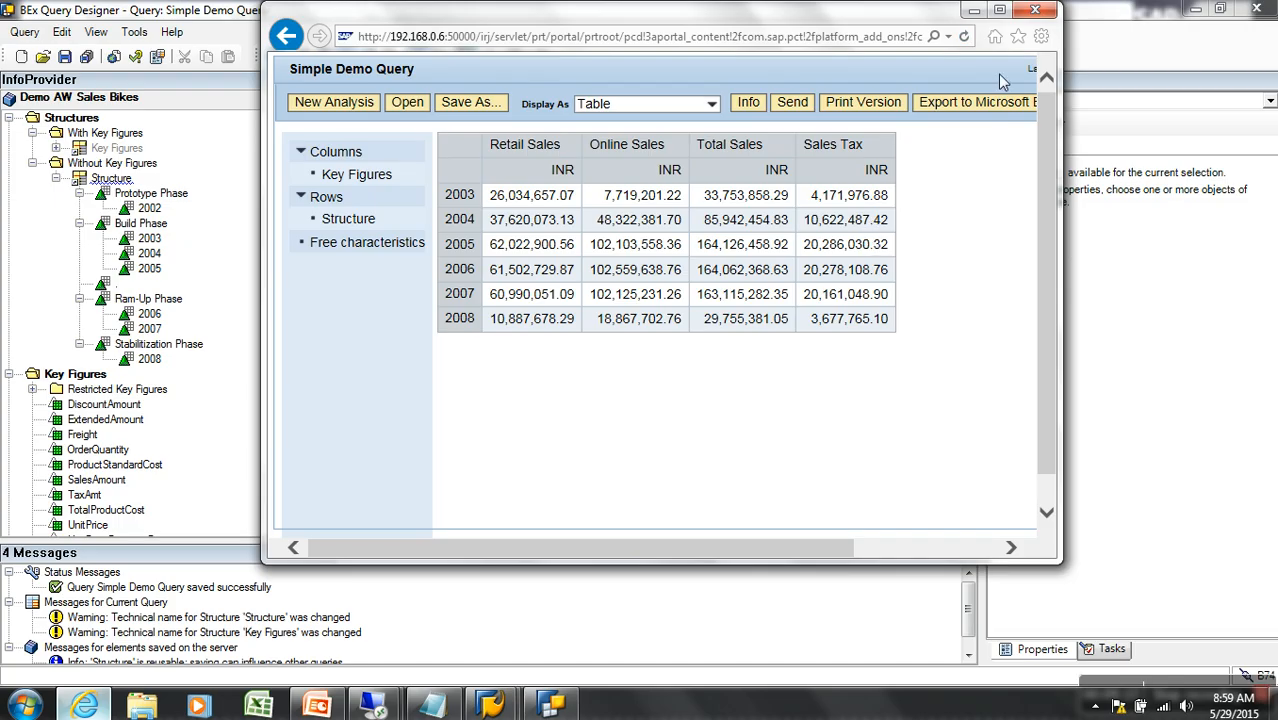
Refresh the web results to show Sales Tax 3,496,899.72 (2003) and 13,720,971.97 (2005)
click(963, 37)
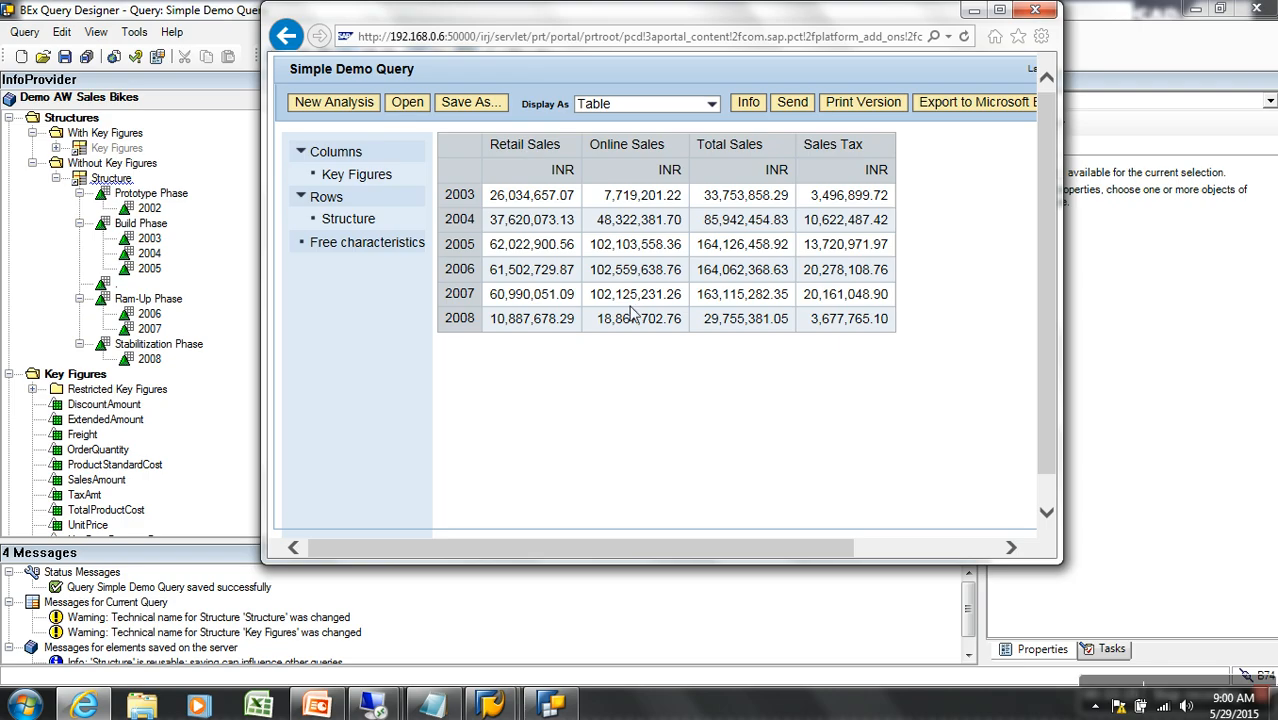
click(753, 615)
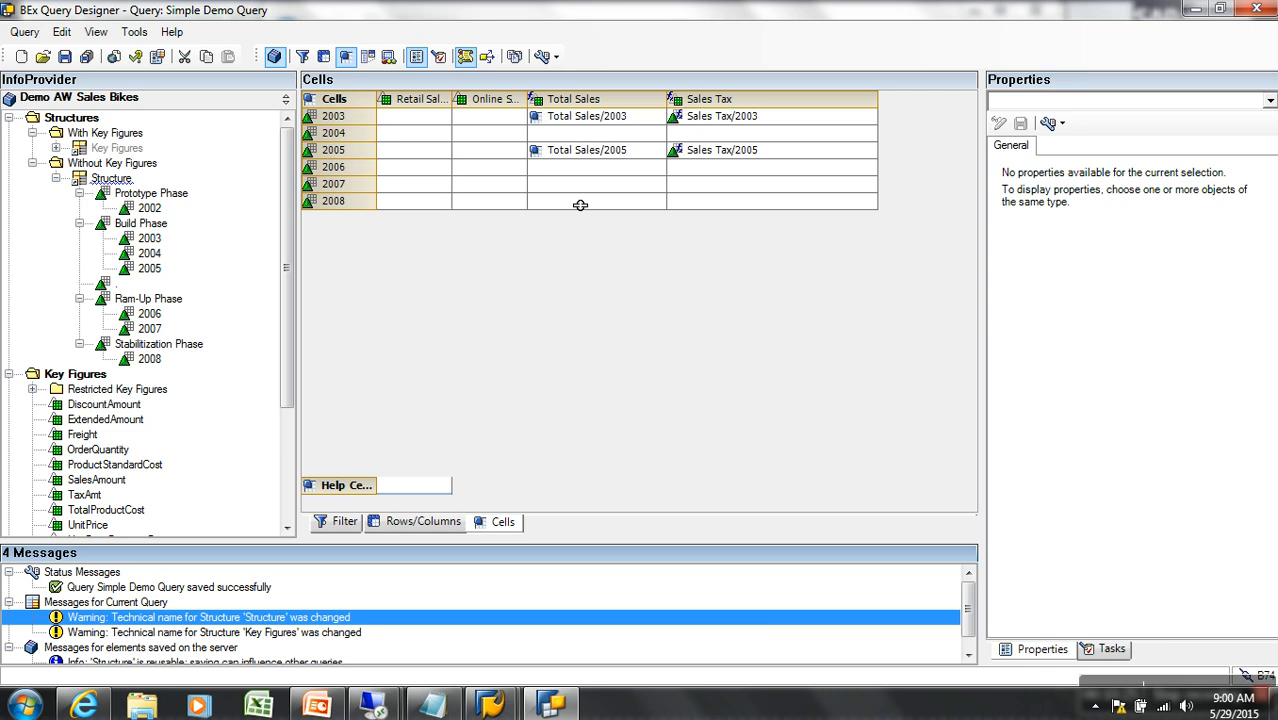
Make Sales Tax/2006 a selection cell, leaving its selection editor closed unchanged
click(703, 175)
right_click(703, 175)
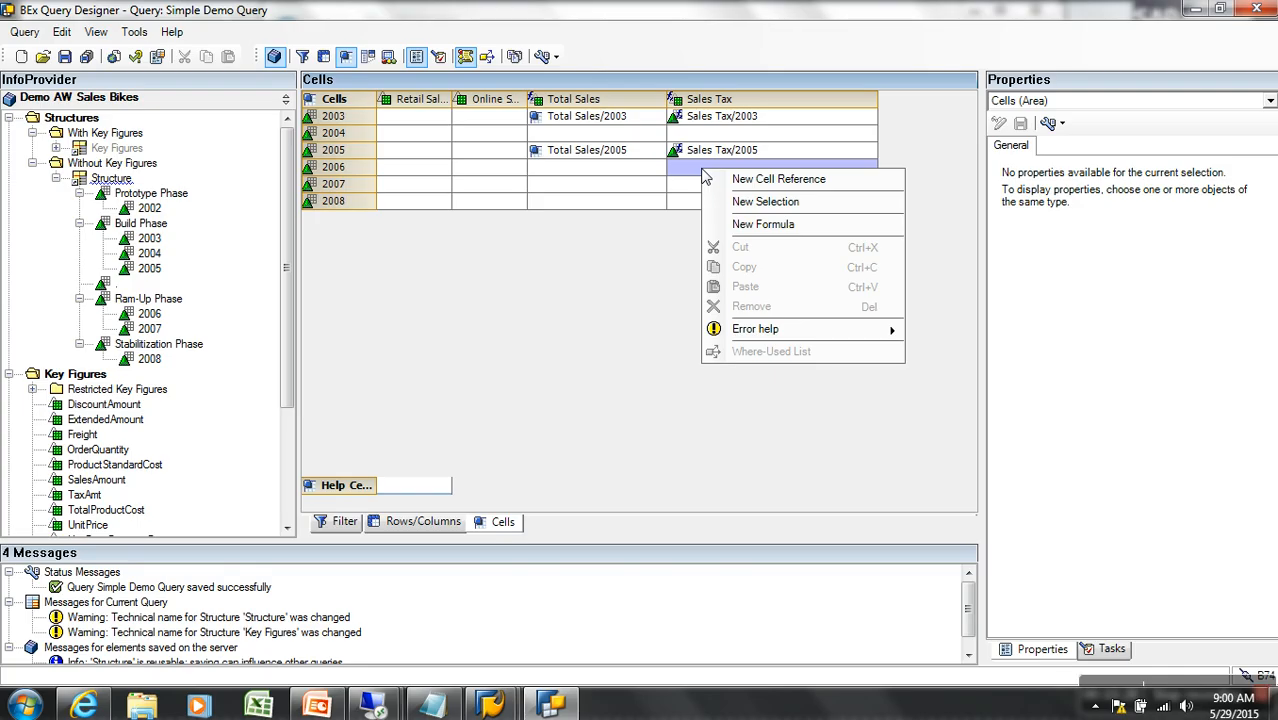
click(753, 202)
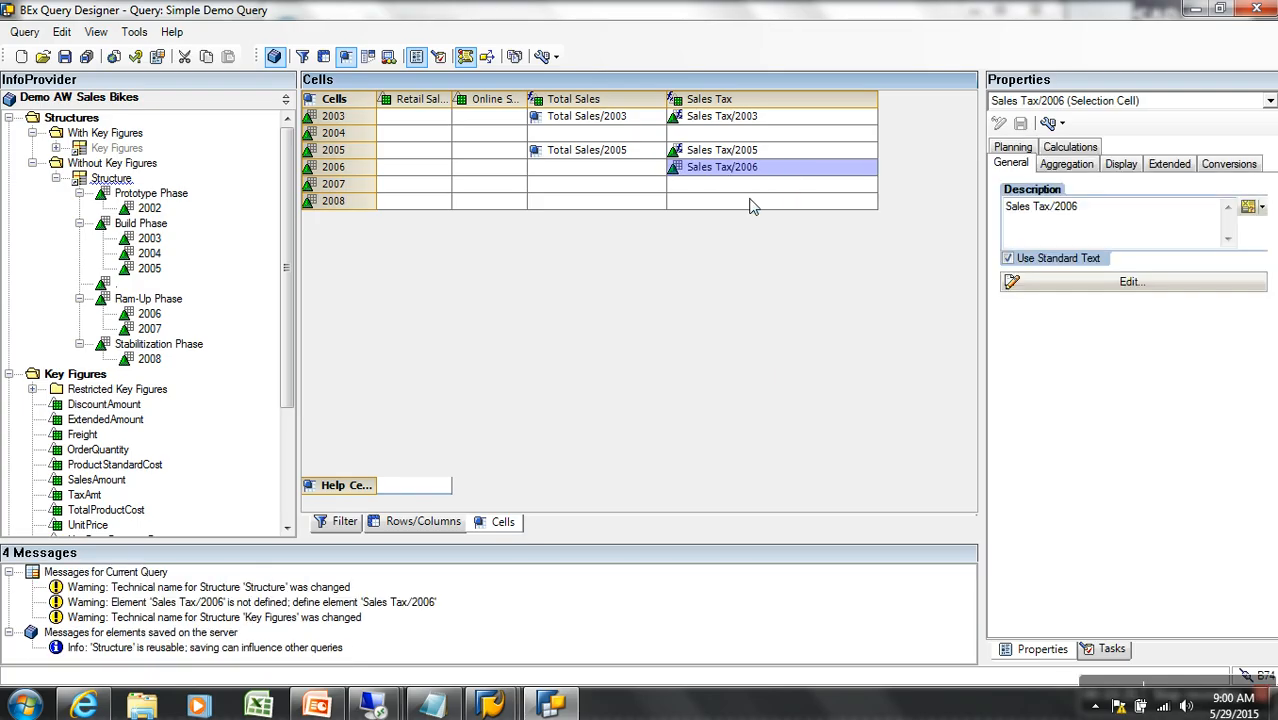
right_click(741, 168)
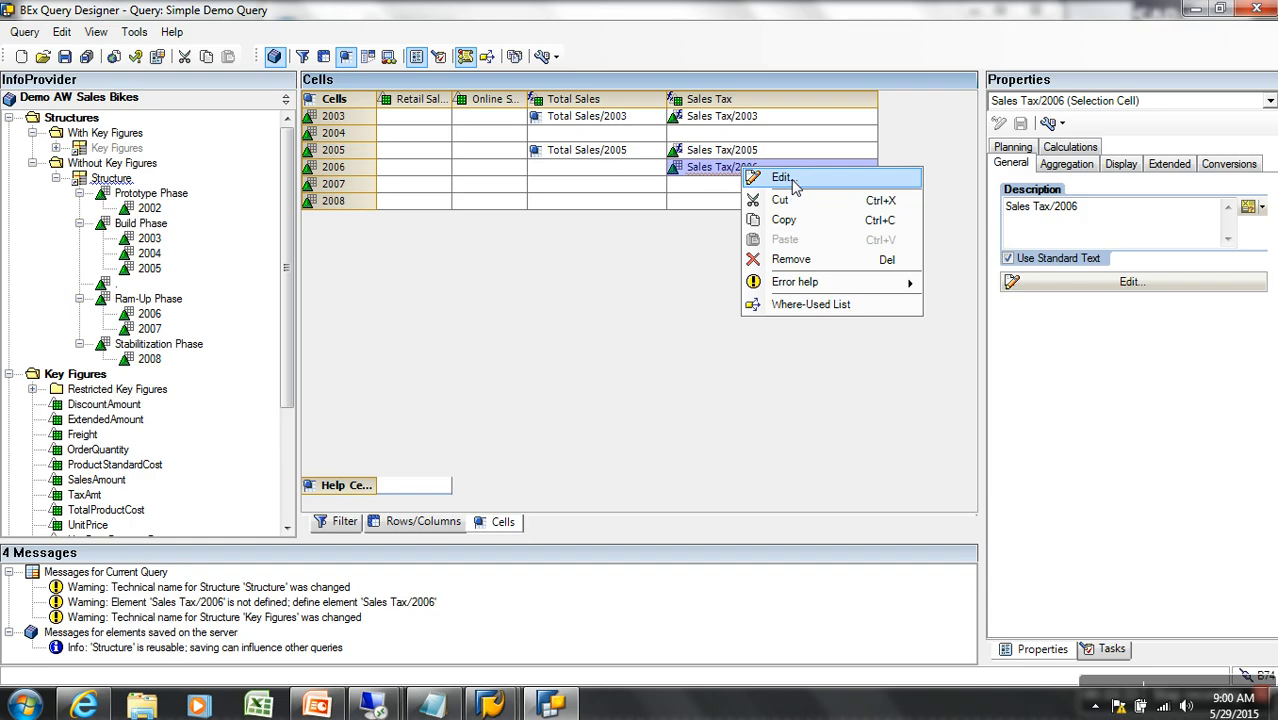
click(785, 178)
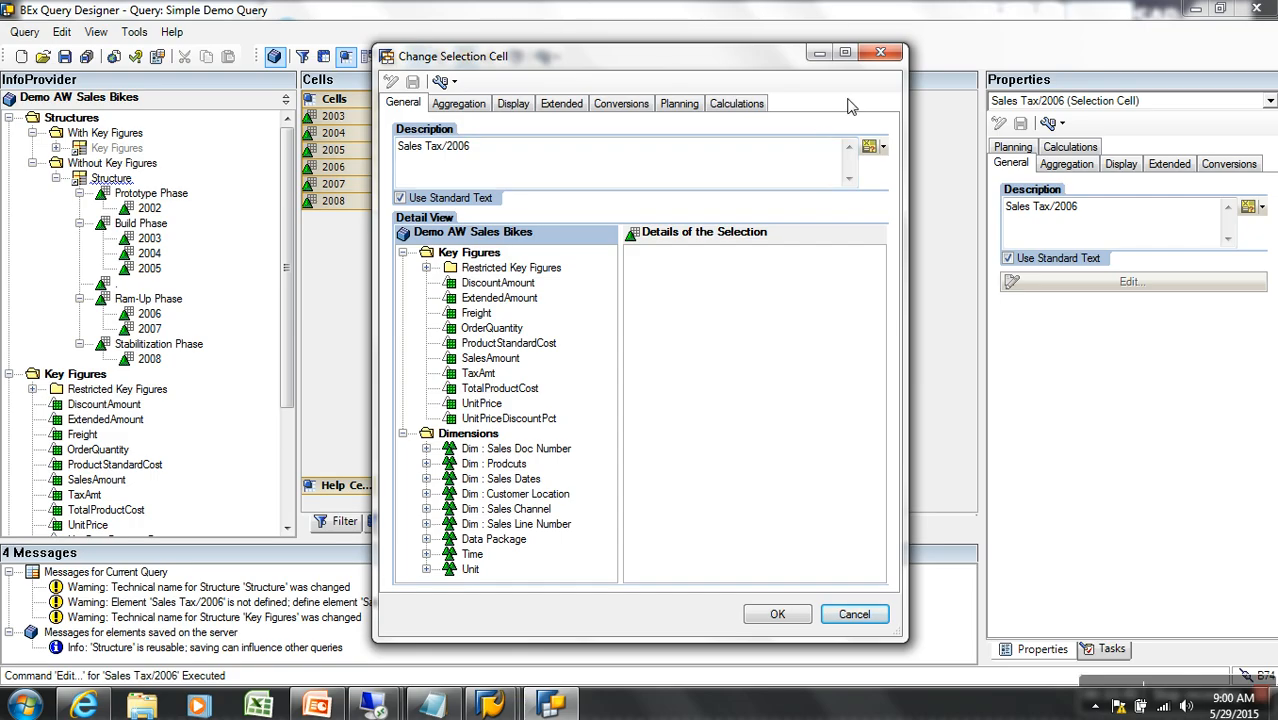
click(880, 52)
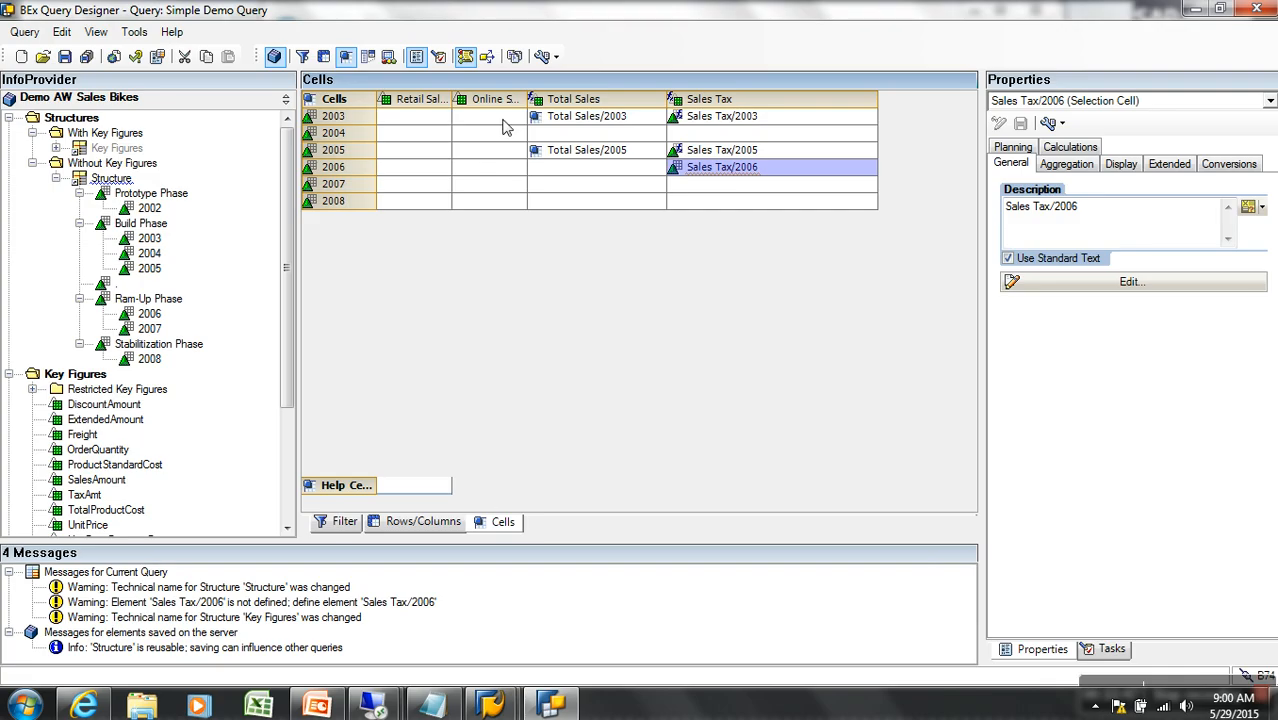
click(367, 57)
In the Rows/Columns layout, remove Key Figures from Columns and Structure from Rows
click(410, 522)
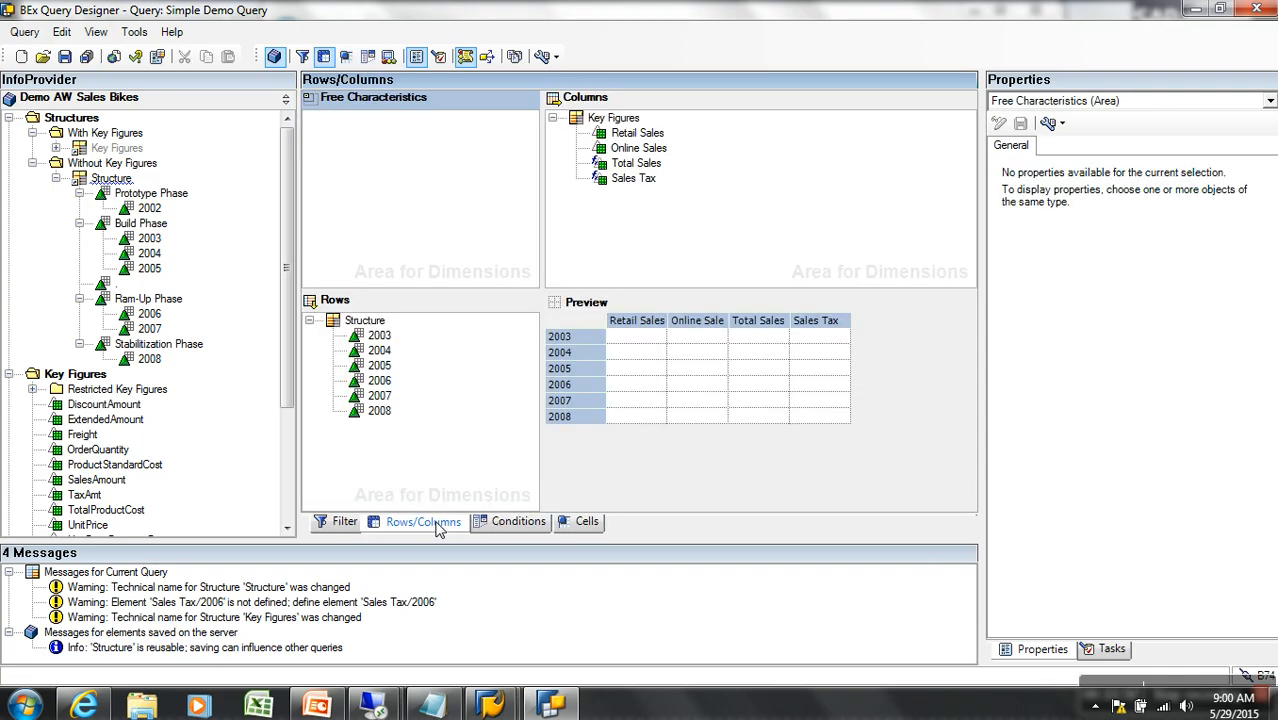
click(618, 118)
drag(367, 323, 192, 334)
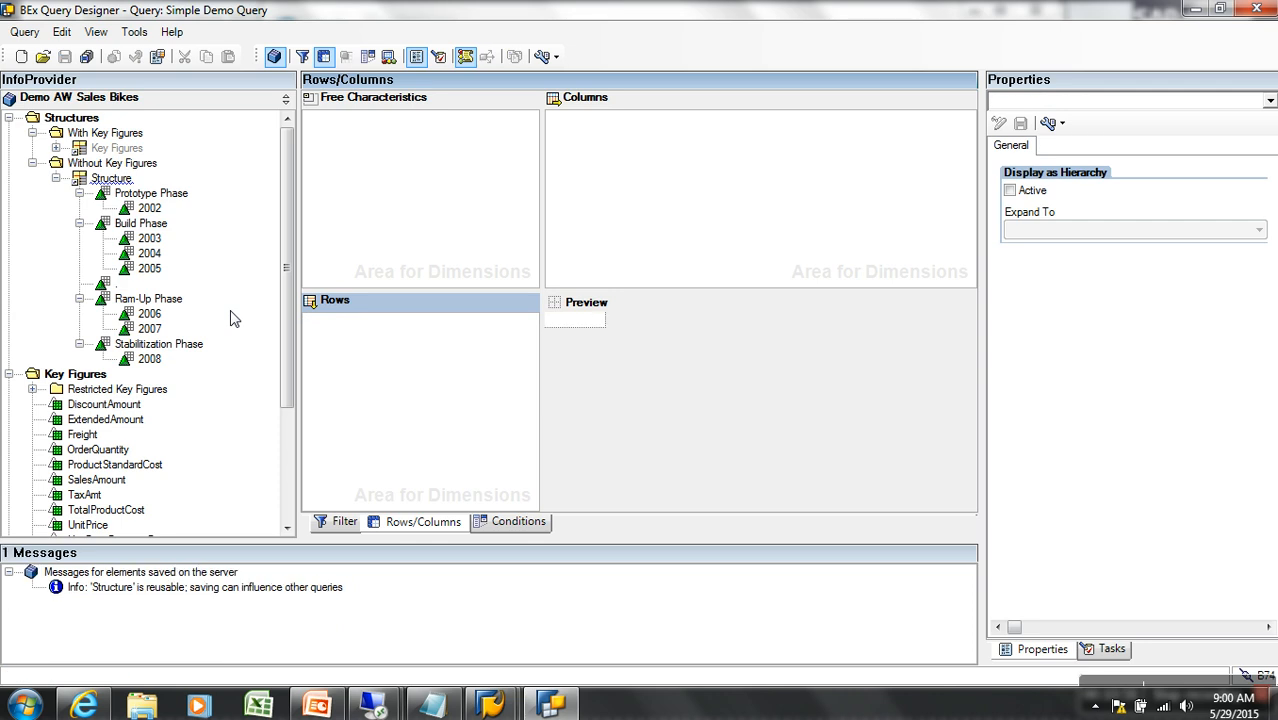